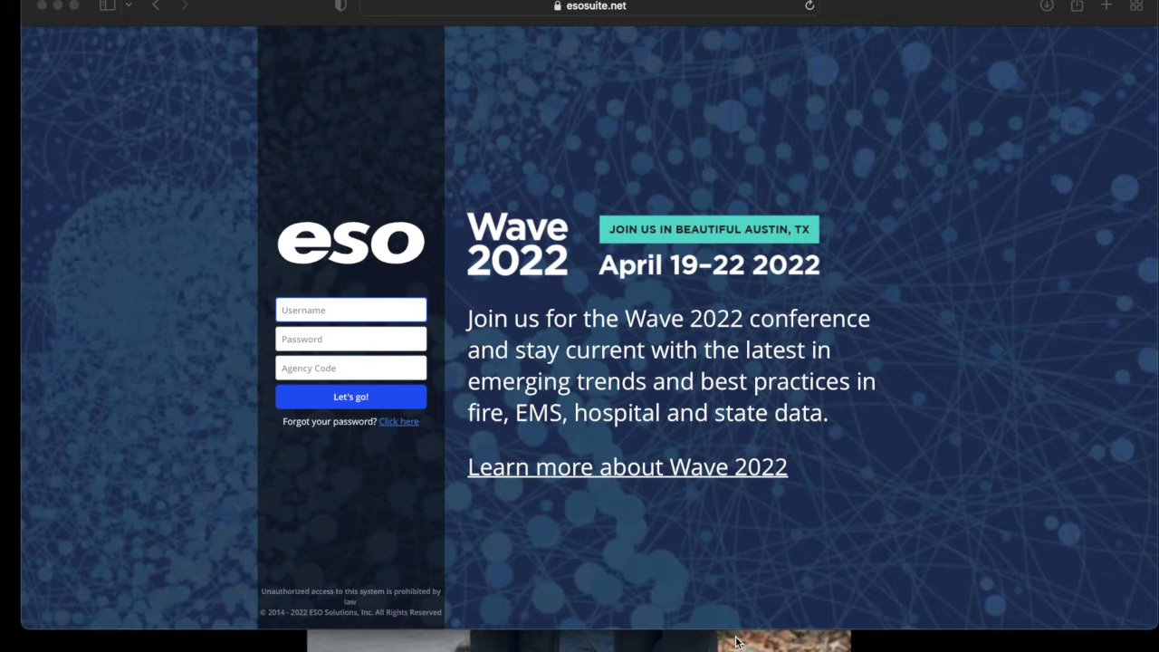
Sign in to ESO Suite with the saved login credentials and the agency code.
{"action": "left_click", "coordinate": [342, 309]}
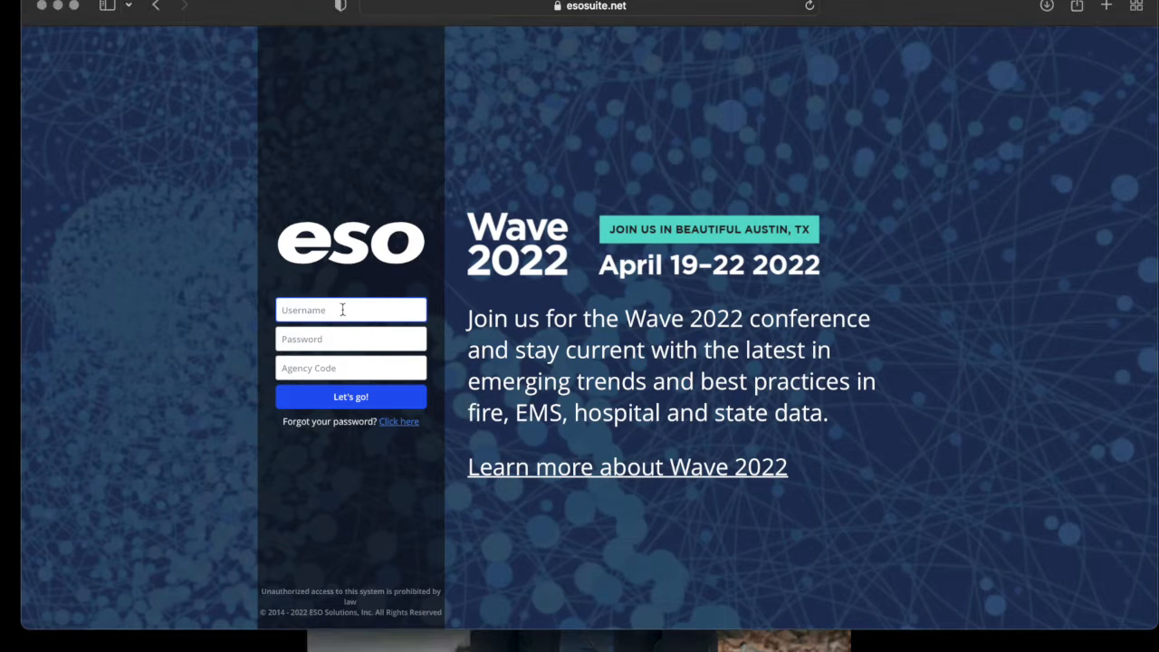
{"action": "key", "text": "Return"}
{"action": "left_click", "coordinate": [315, 367]}
{"action": "type", "text": "baxterfire"}
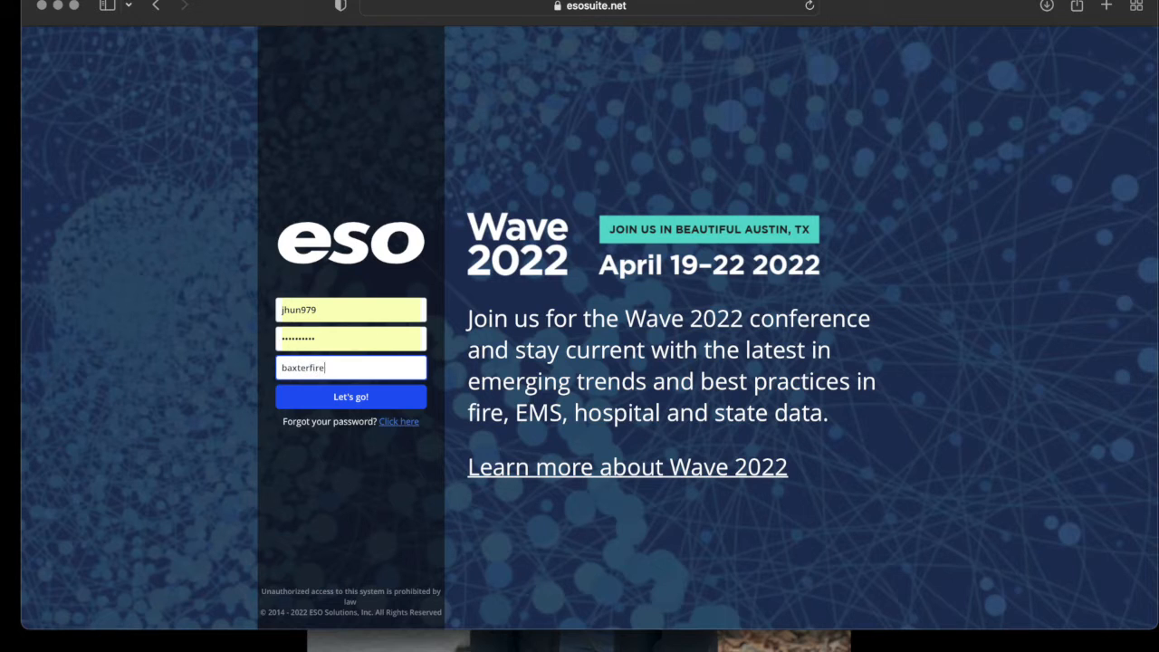
{"action": "left_click", "coordinate": [337, 397]}
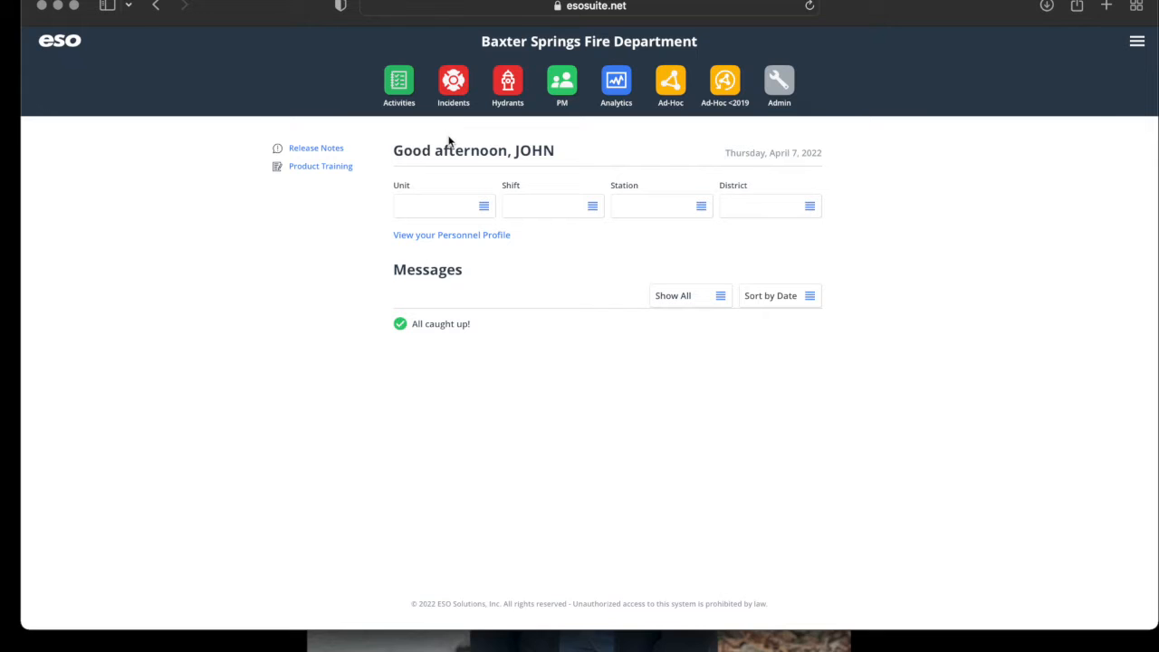
Go to the Activities app from the top bar.
{"action": "left_click", "coordinate": [404, 87]}
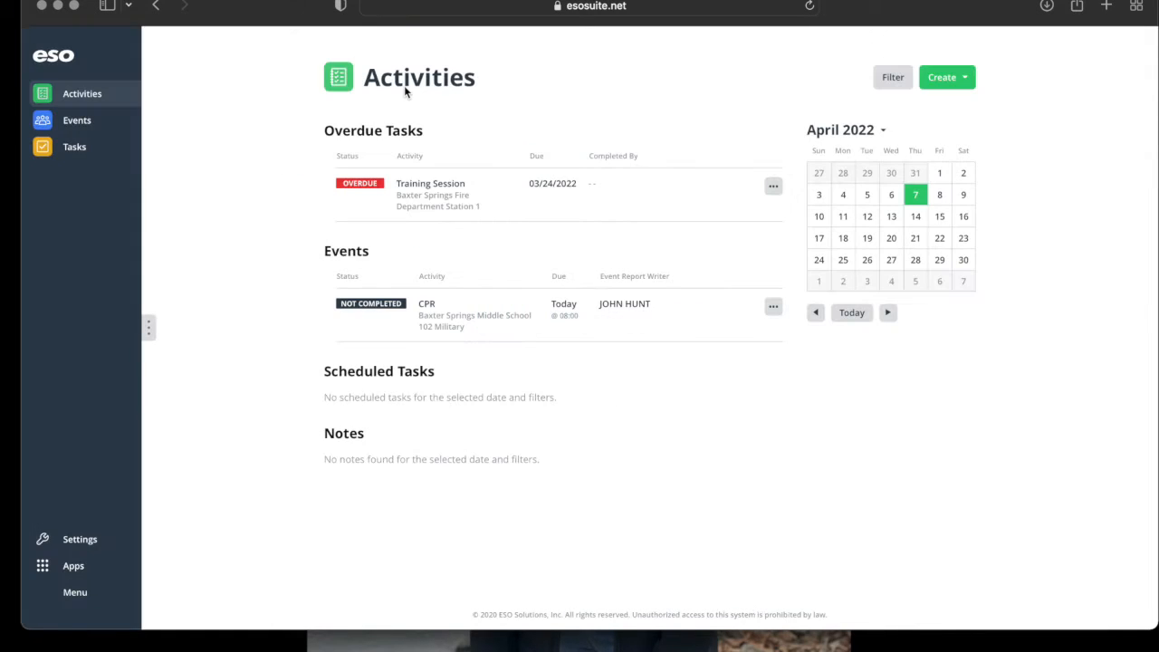
Set the Training Session task to Completed with start 18:00 and completion 20:30.
{"action": "left_click", "coordinate": [500, 212]}
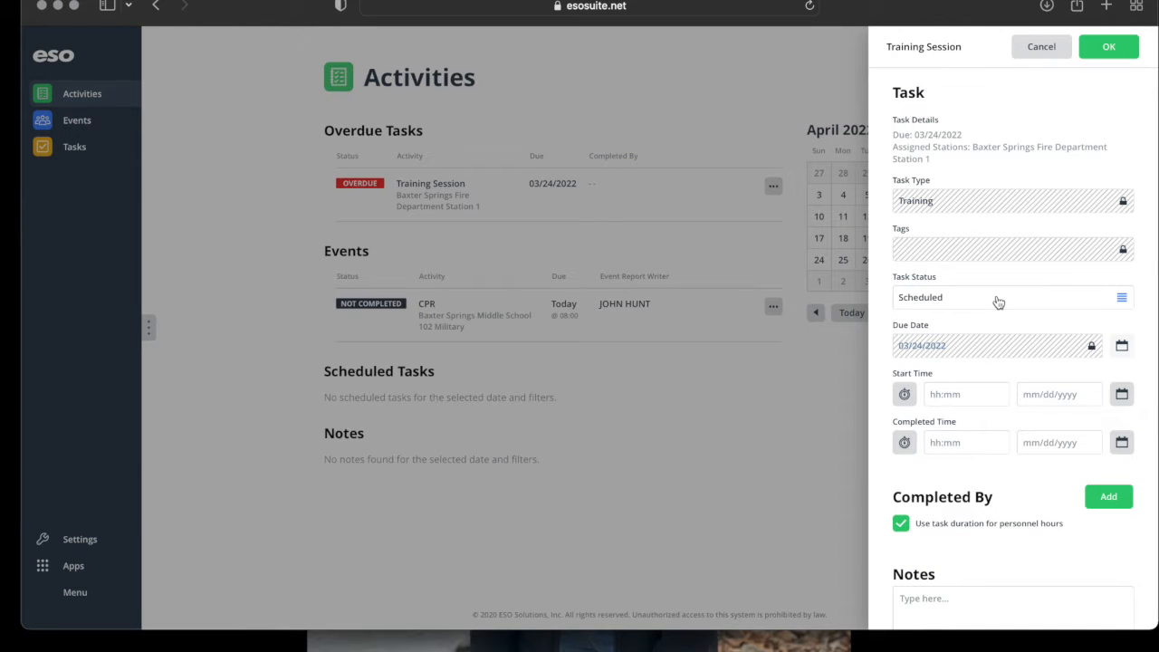
{"action": "left_click", "coordinate": [1002, 301]}
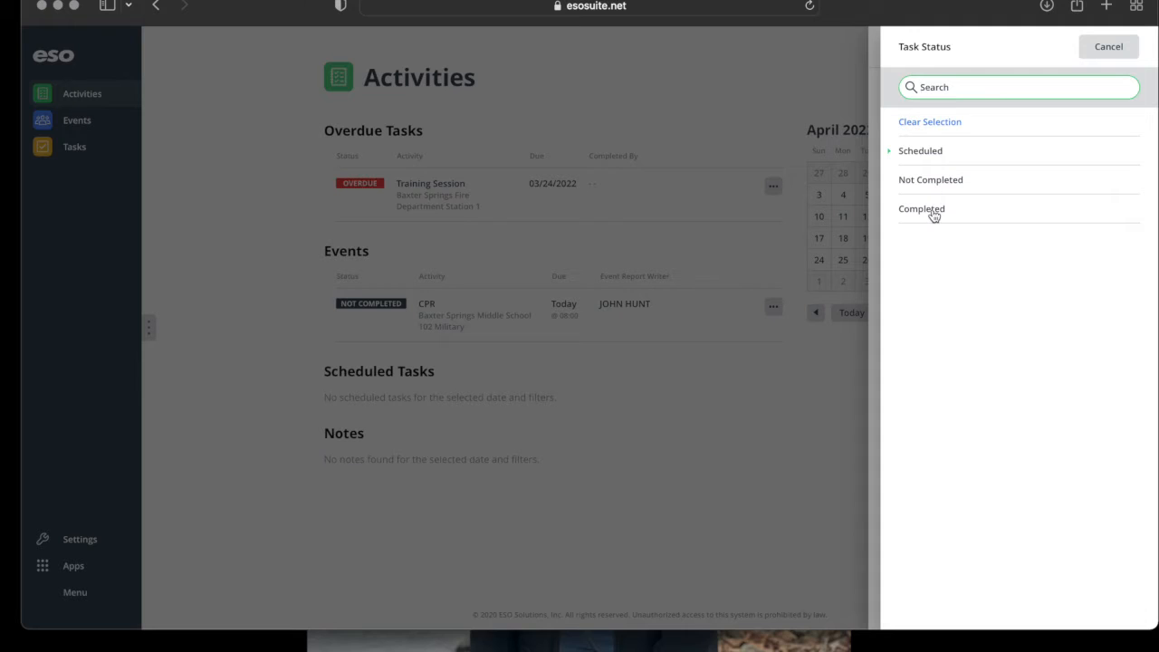
{"action": "left_click", "coordinate": [937, 208]}
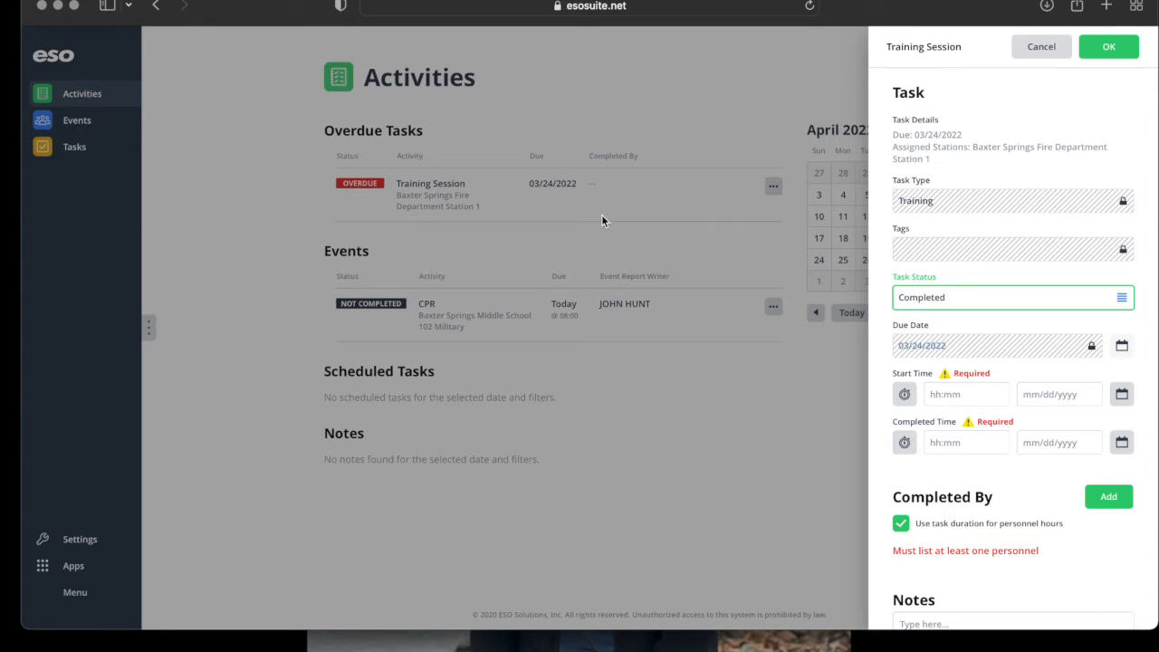
{"action": "left_click", "coordinate": [929, 397]}
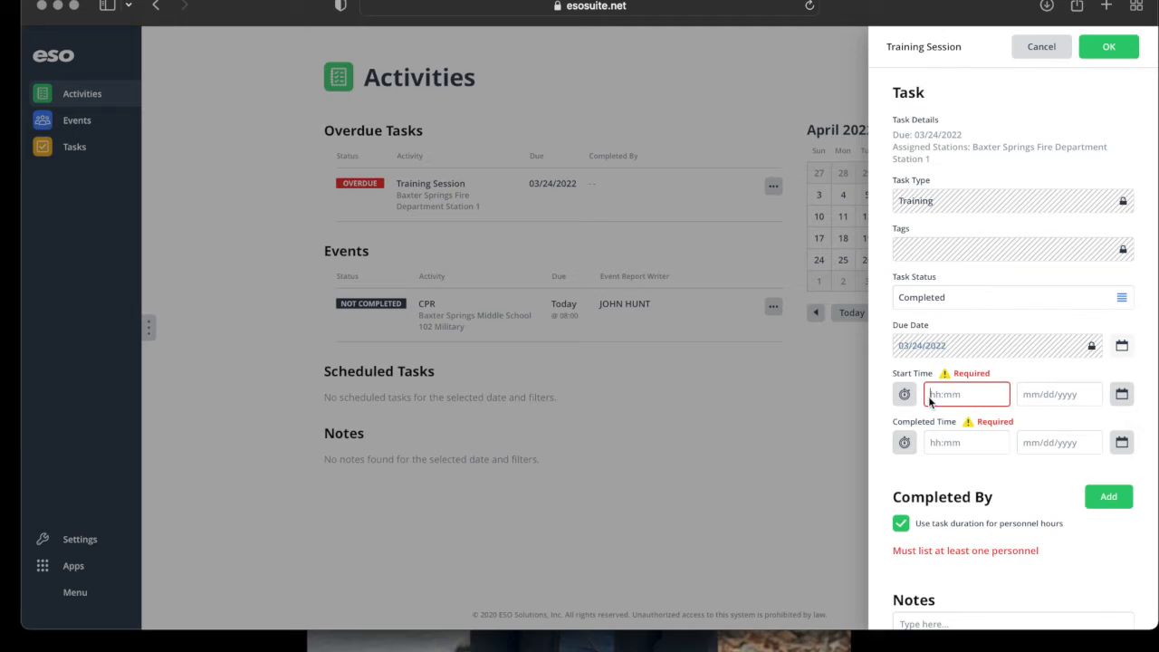
{"action": "type", "text": "18:00"}
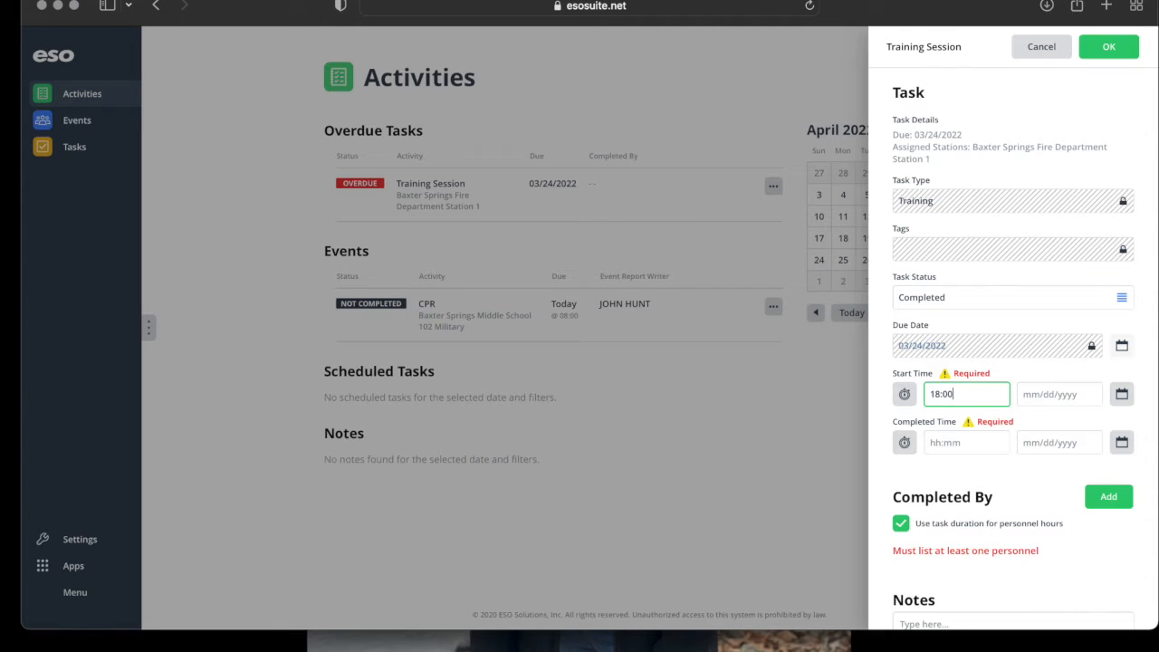
{"action": "left_click", "coordinate": [932, 443]}
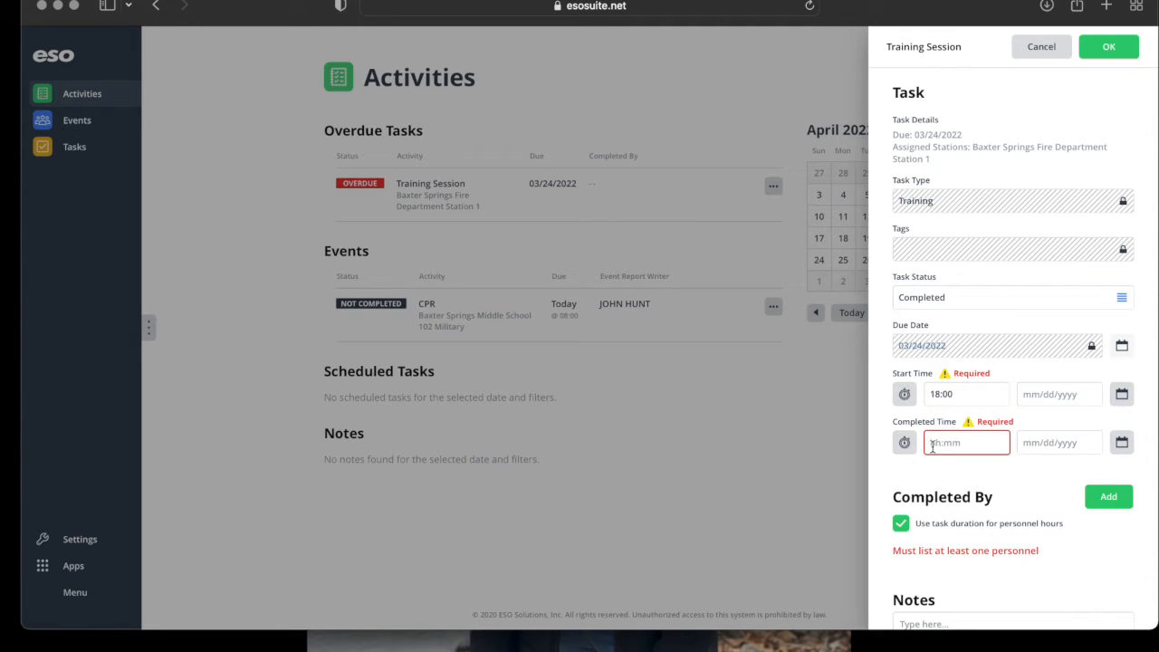
{"action": "type", "text": "20:30"}
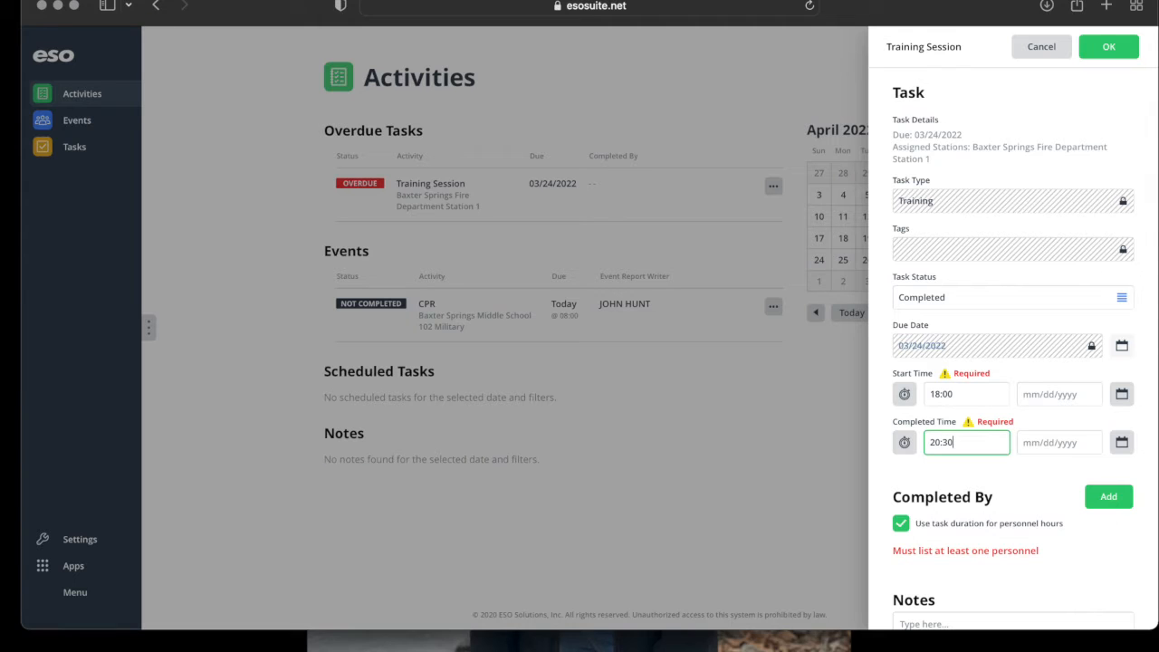
Date both the start and completed times March 24, 2022.
{"action": "left_click", "coordinate": [1120, 394]}
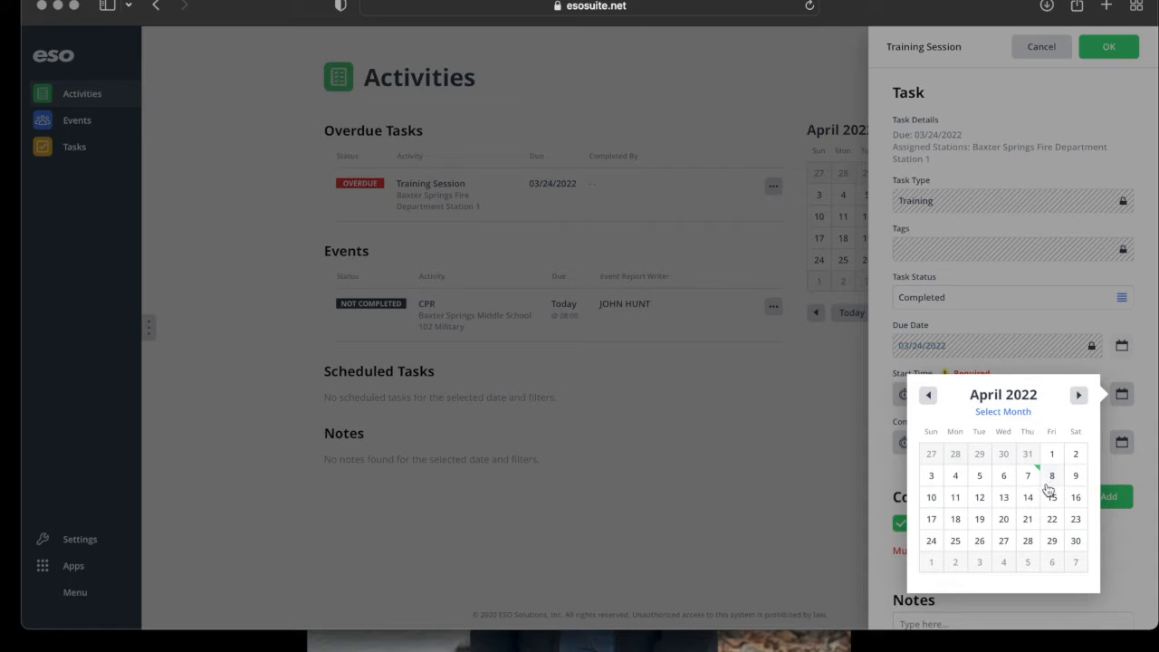
{"action": "left_click", "coordinate": [928, 394]}
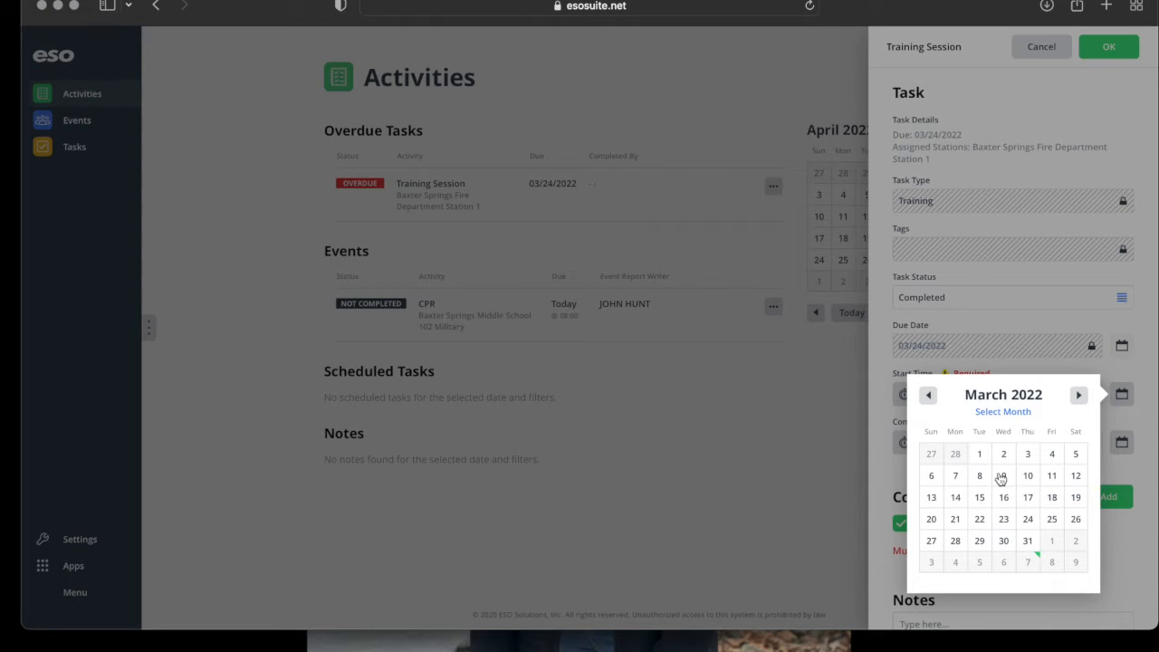
{"action": "left_click", "coordinate": [1025, 520]}
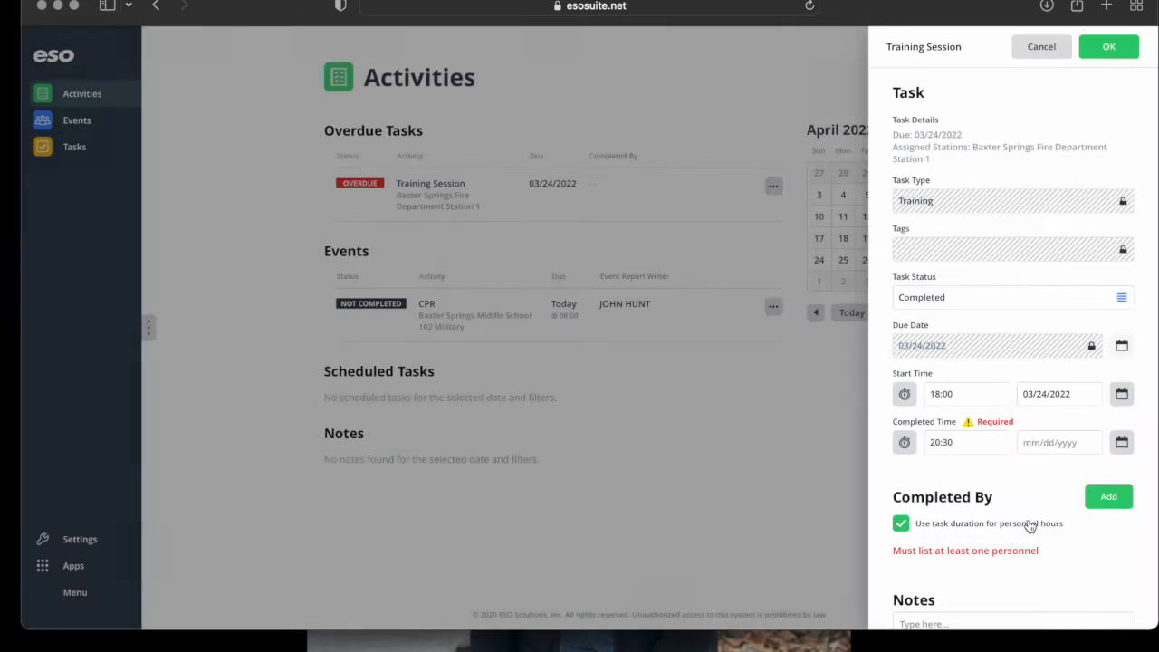
{"action": "left_click", "coordinate": [1120, 442]}
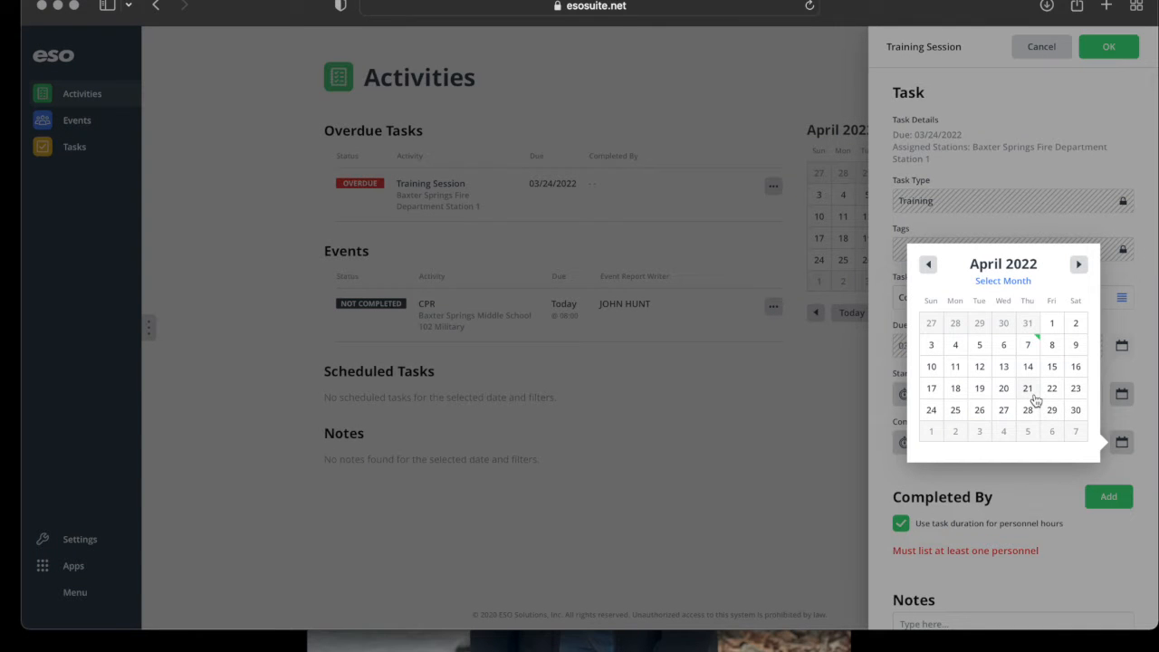
{"action": "left_click", "coordinate": [927, 262]}
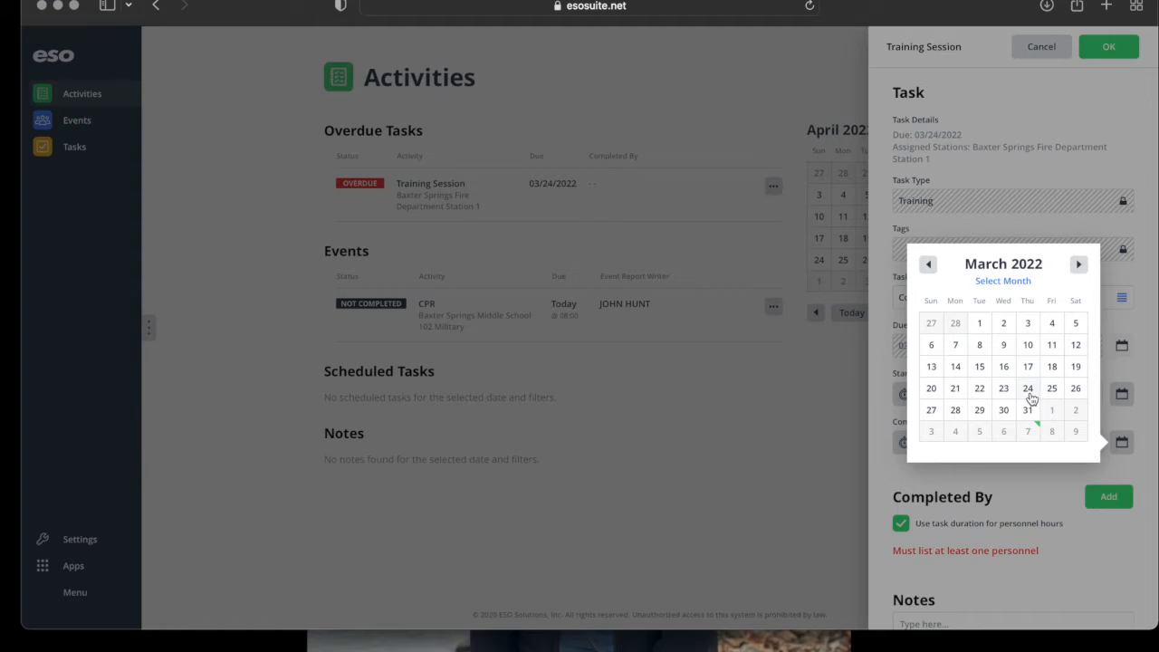
{"action": "left_click", "coordinate": [1029, 391]}
{"action": "scroll", "coordinate": [1042, 547], "scroll_direction": "down", "scroll_amount": 3}
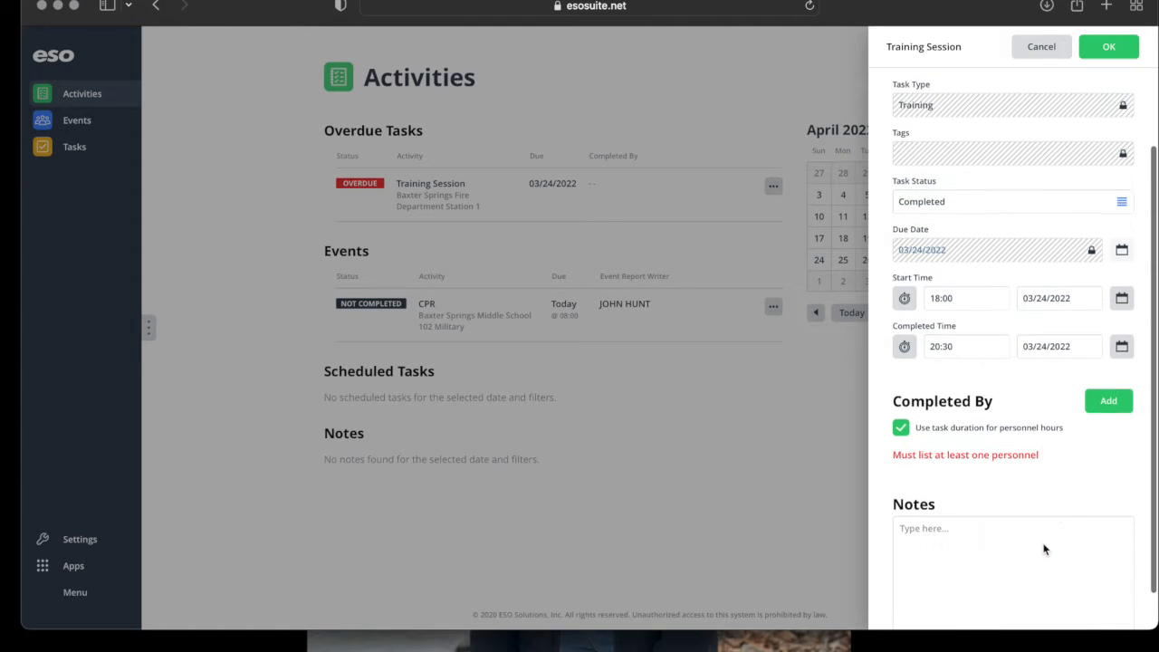
Add thirteen attending department members under Completed By from the Personnel list.
{"action": "left_click", "coordinate": [1108, 387]}
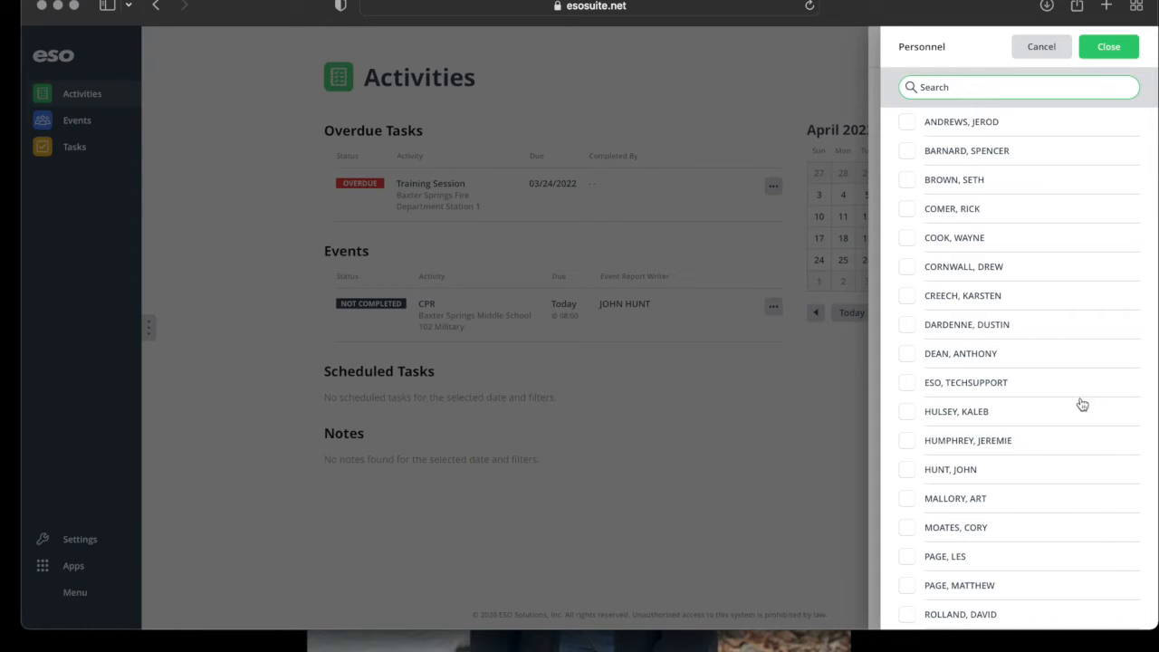
{"action": "left_click", "coordinate": [978, 132]}
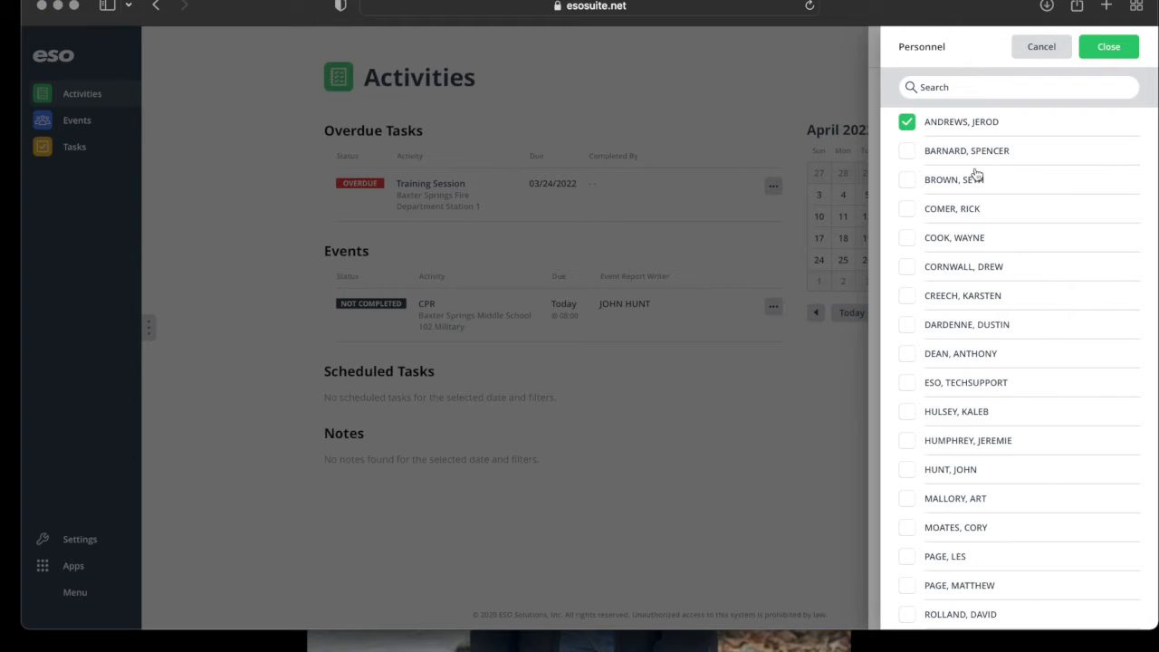
{"action": "left_click", "coordinate": [951, 188]}
{"action": "left_click", "coordinate": [937, 248]}
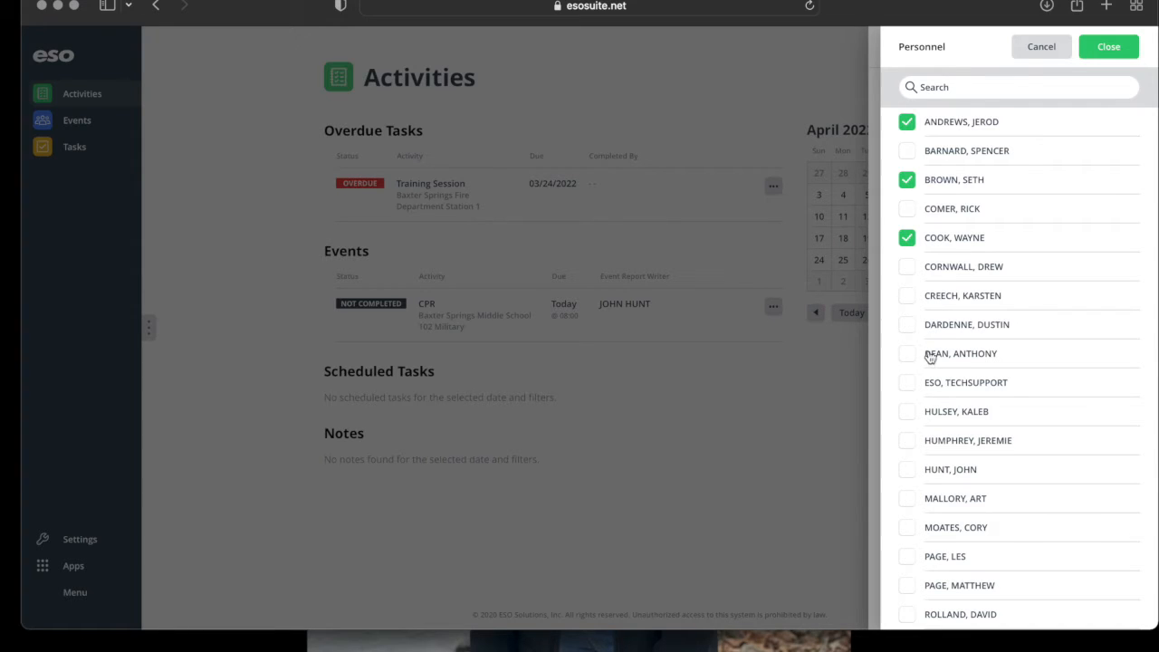
{"action": "left_click", "coordinate": [924, 413]}
{"action": "left_click", "coordinate": [923, 452]}
{"action": "left_click", "coordinate": [922, 477]}
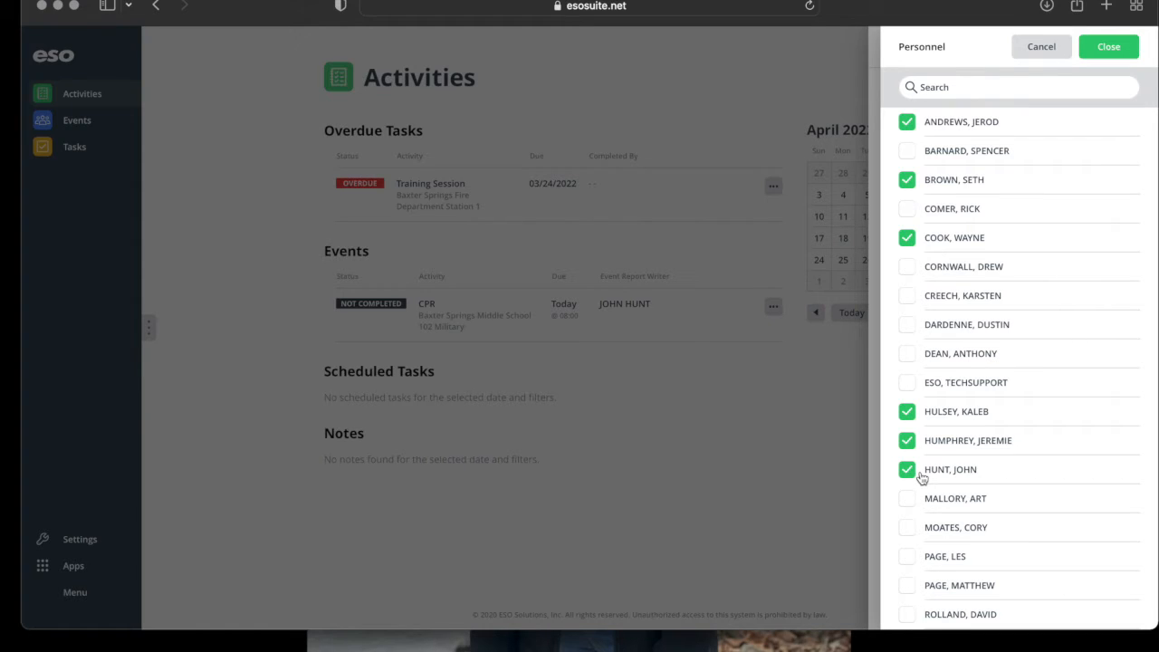
{"action": "left_click", "coordinate": [920, 534]}
{"action": "left_click", "coordinate": [922, 565]}
{"action": "left_click", "coordinate": [921, 590]}
{"action": "left_click", "coordinate": [918, 619]}
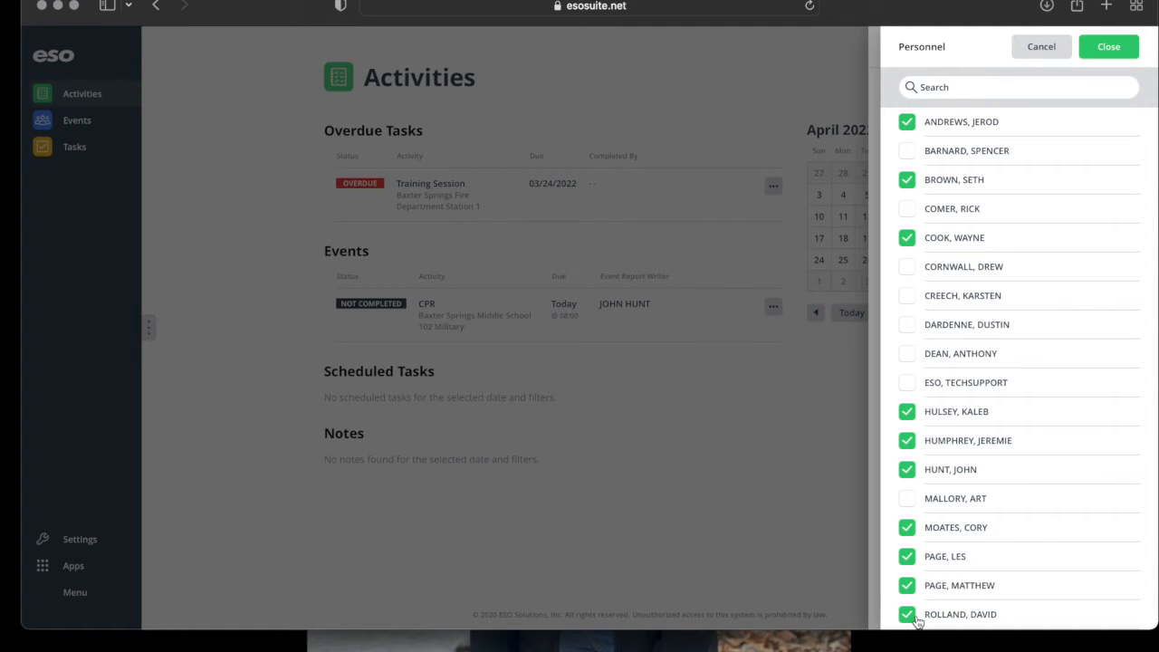
{"action": "scroll", "coordinate": [917, 621], "scroll_direction": "down", "scroll_amount": 5}
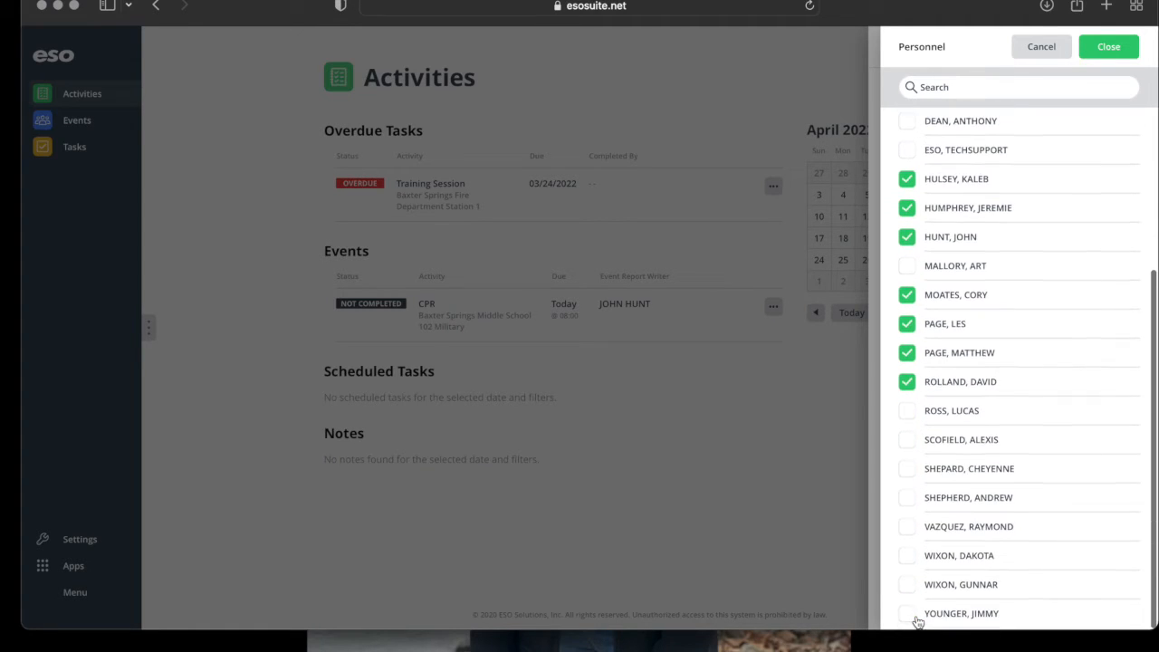
{"action": "left_click", "coordinate": [906, 534]}
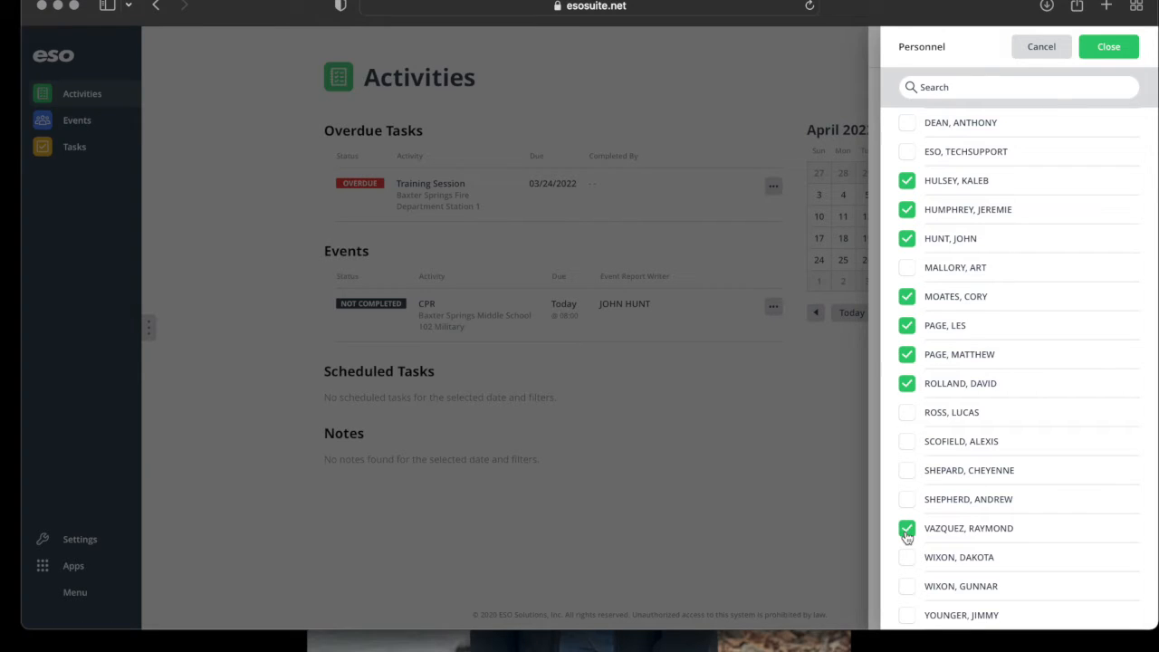
{"action": "left_click", "coordinate": [919, 591]}
{"action": "left_click", "coordinate": [914, 619]}
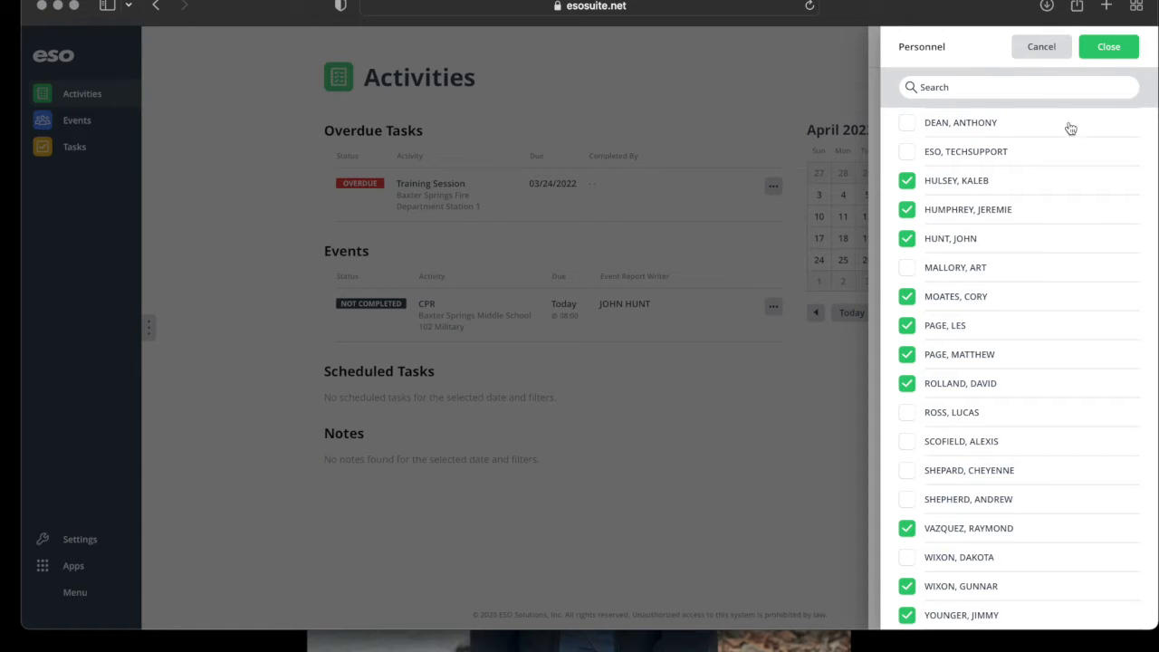
Apply the chosen personnel and uncheck 'Use task duration for personnel hours'.
{"action": "left_click", "coordinate": [1099, 56]}
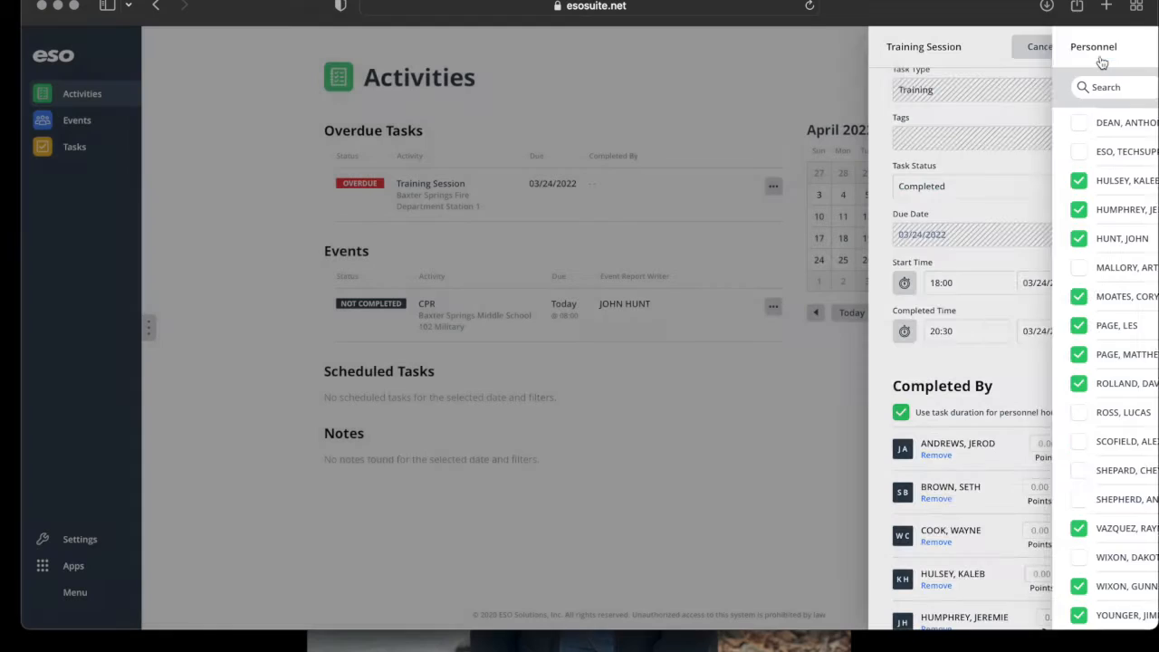
{"action": "scroll", "coordinate": [1028, 494], "scroll_direction": "down", "scroll_amount": 5}
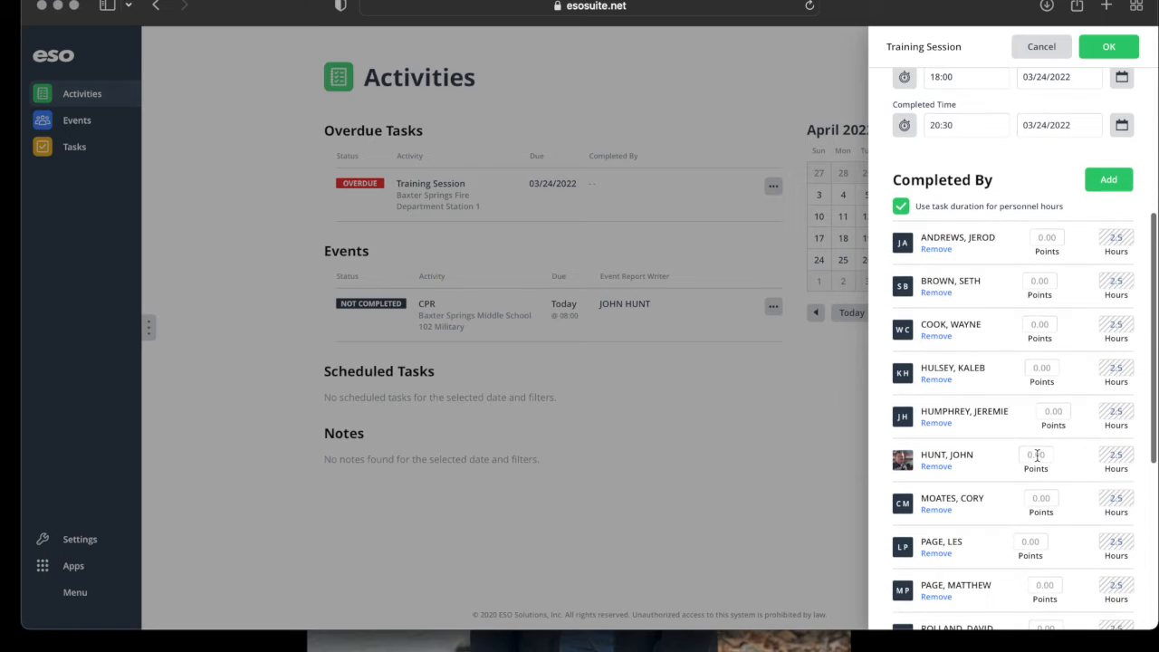
{"action": "scroll", "coordinate": [1127, 489], "scroll_direction": "down", "scroll_amount": 3}
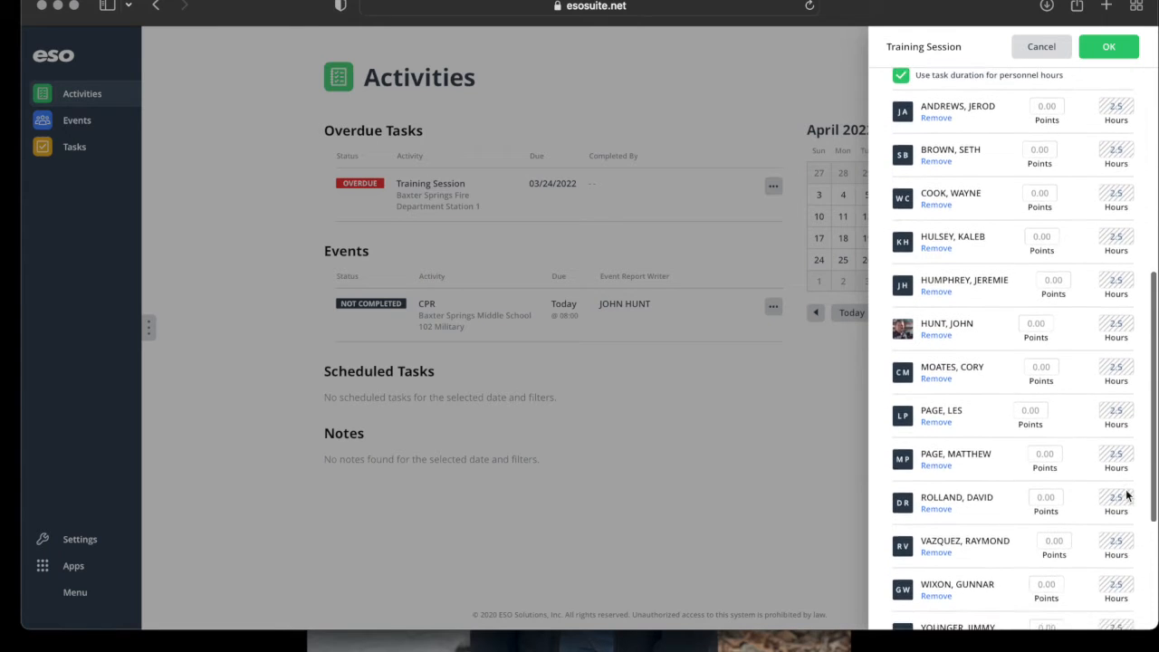
{"action": "scroll", "coordinate": [1127, 495], "scroll_direction": "down", "scroll_amount": 4}
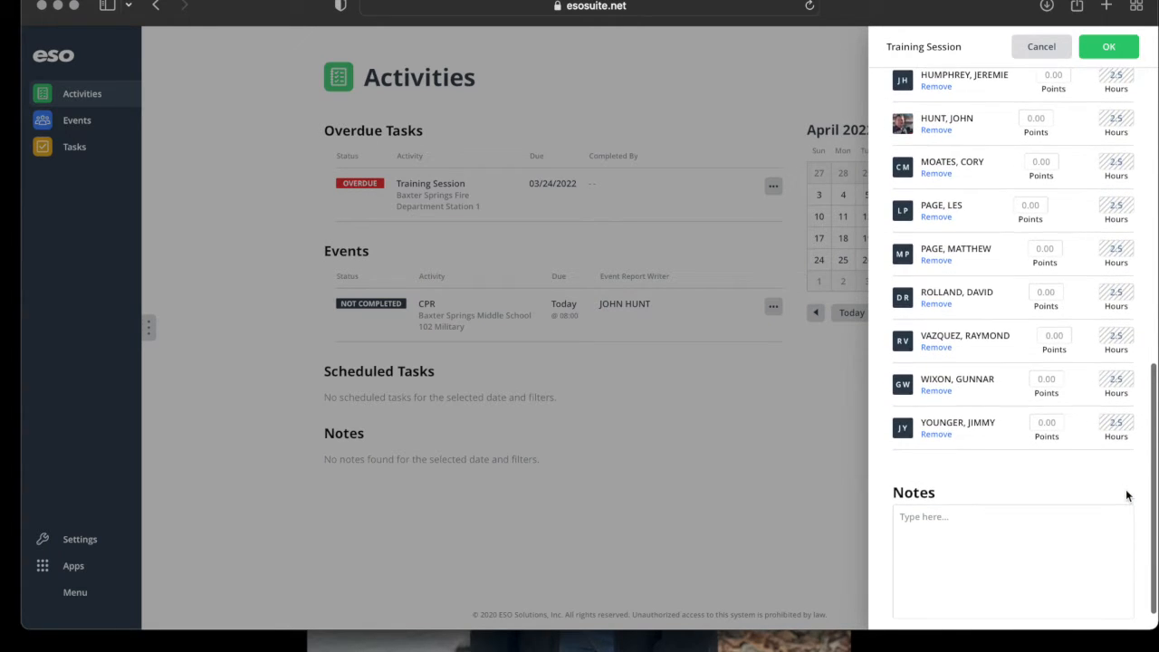
{"action": "scroll", "coordinate": [1127, 495], "scroll_direction": "up", "scroll_amount": 10}
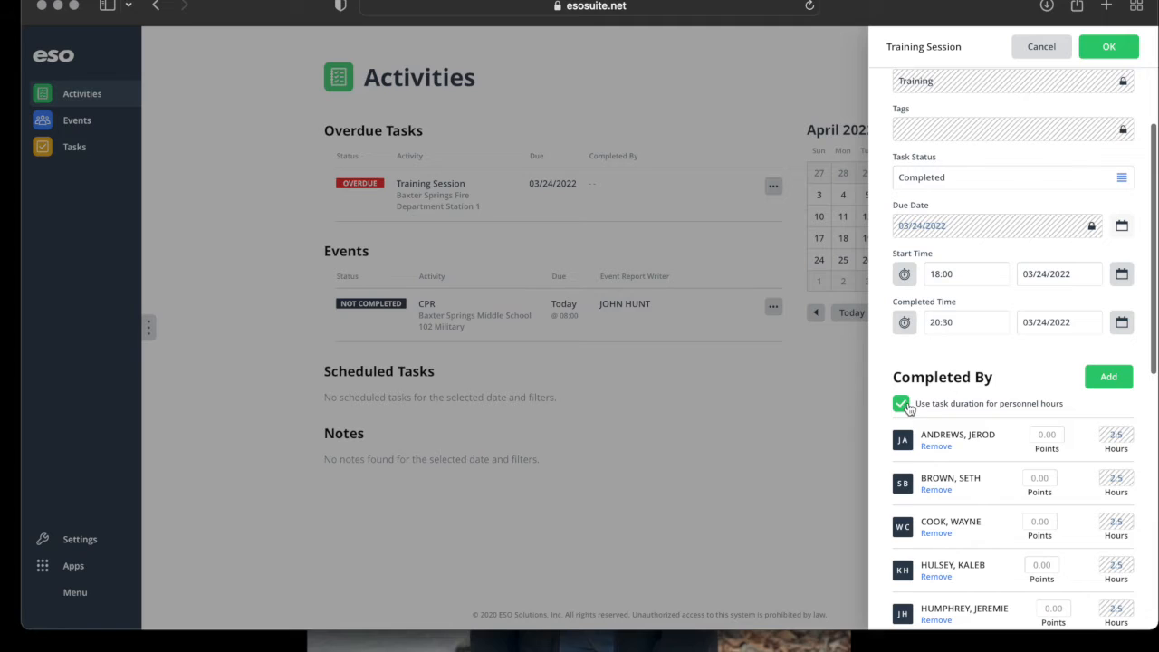
{"action": "left_click", "coordinate": [903, 405]}
Check twelve more attendees in the Personnel list.
{"action": "left_click", "coordinate": [1109, 378]}
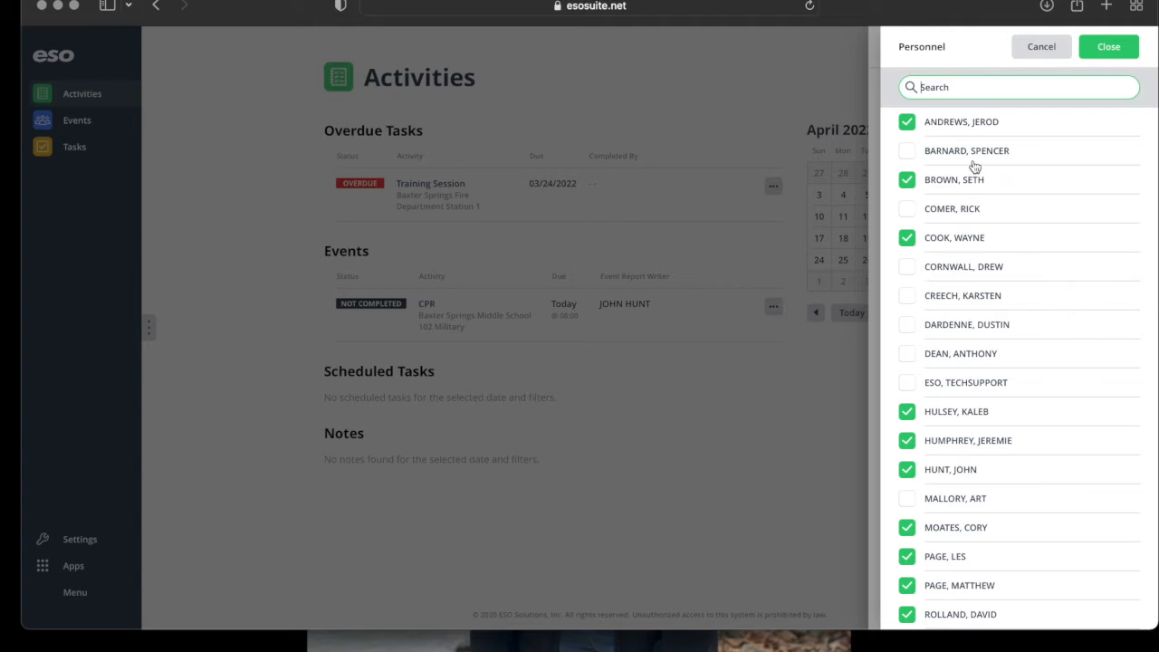
{"action": "left_click", "coordinate": [961, 154]}
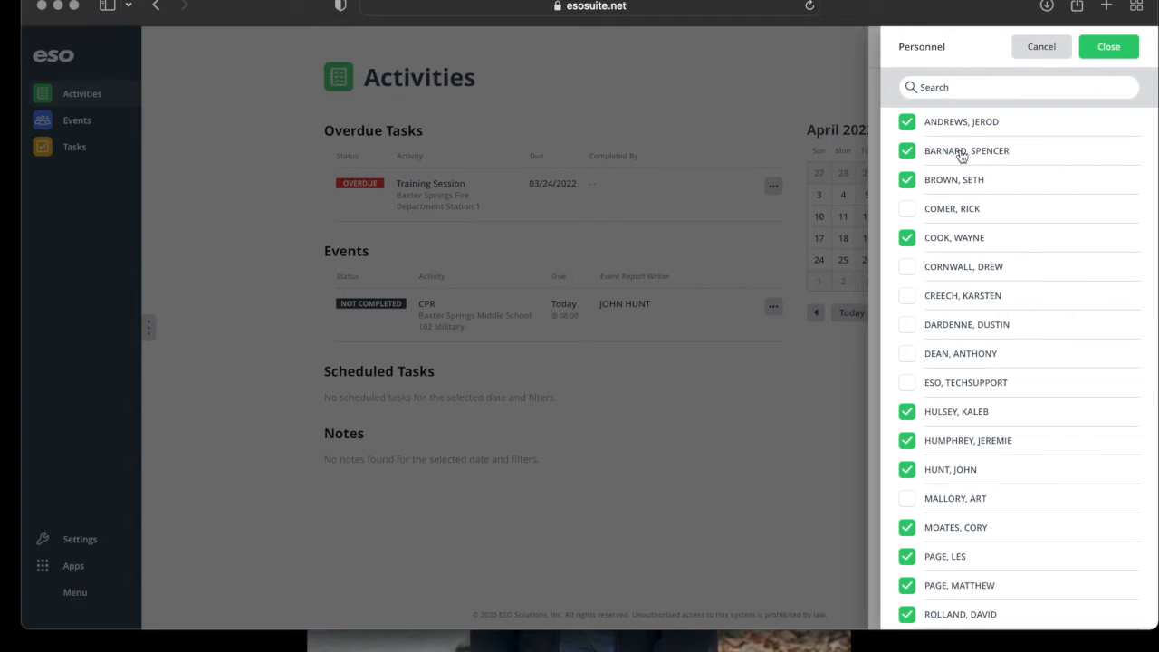
{"action": "left_click", "coordinate": [963, 214]}
{"action": "left_click", "coordinate": [959, 269]}
{"action": "left_click", "coordinate": [954, 306]}
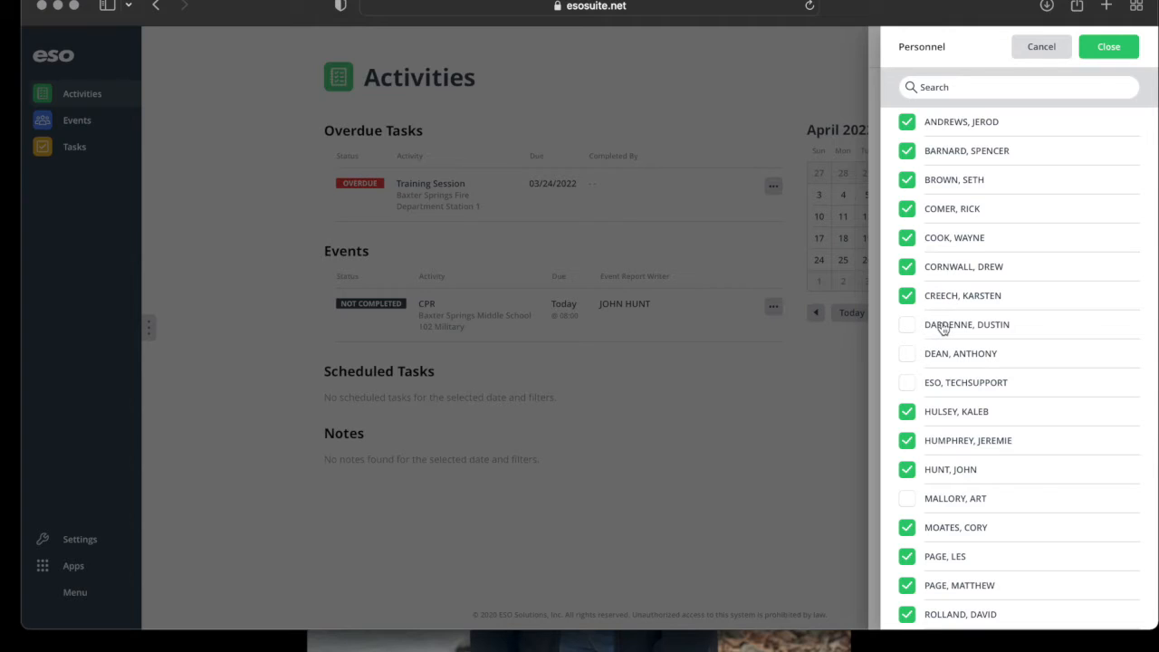
{"action": "left_click", "coordinate": [941, 334]}
{"action": "left_click", "coordinate": [927, 363]}
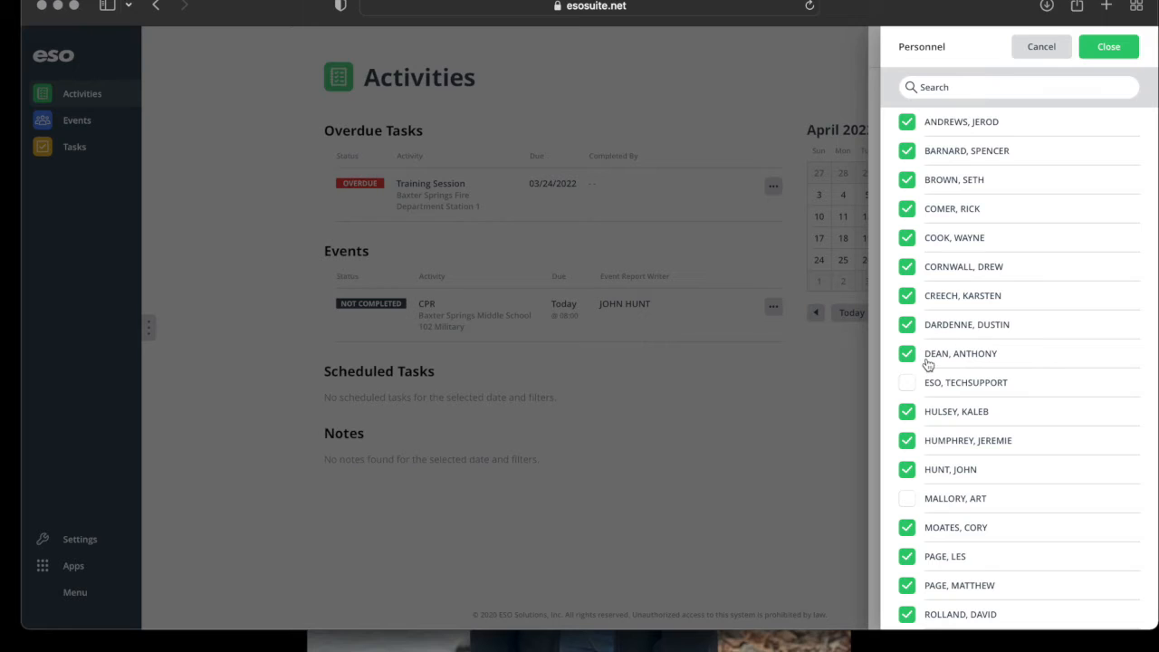
{"action": "scroll", "coordinate": [931, 444], "scroll_direction": "down", "scroll_amount": 2}
{"action": "left_click", "coordinate": [933, 423]}
{"action": "left_click", "coordinate": [932, 568]}
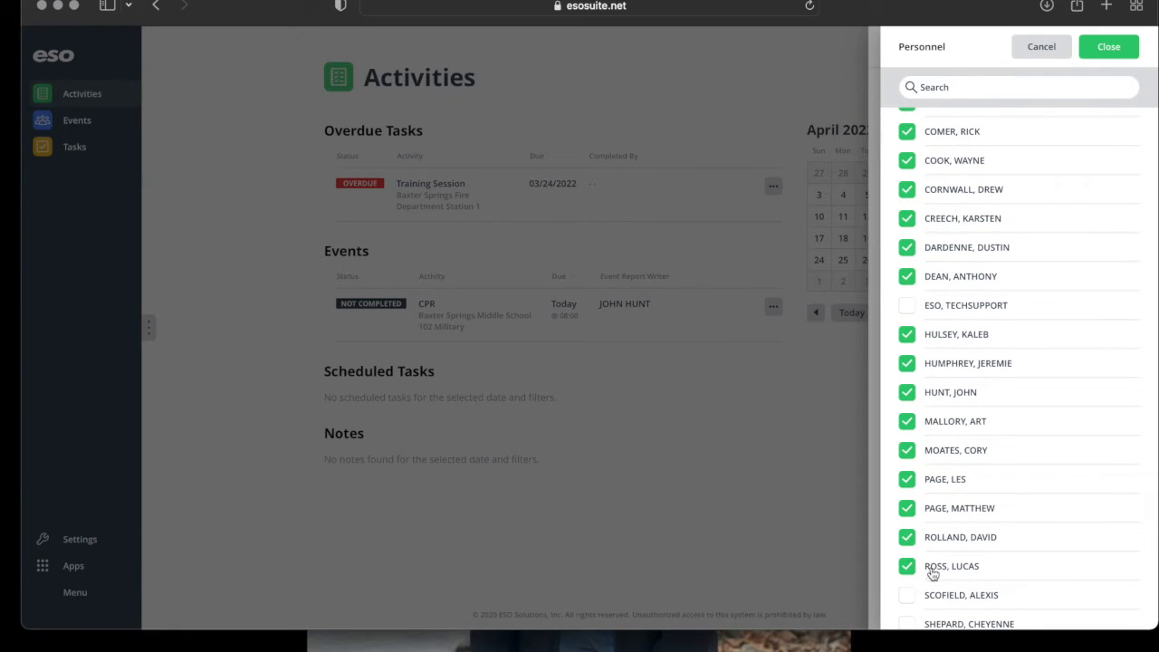
{"action": "left_click", "coordinate": [929, 593]}
{"action": "scroll", "coordinate": [930, 579], "scroll_direction": "down", "scroll_amount": 3}
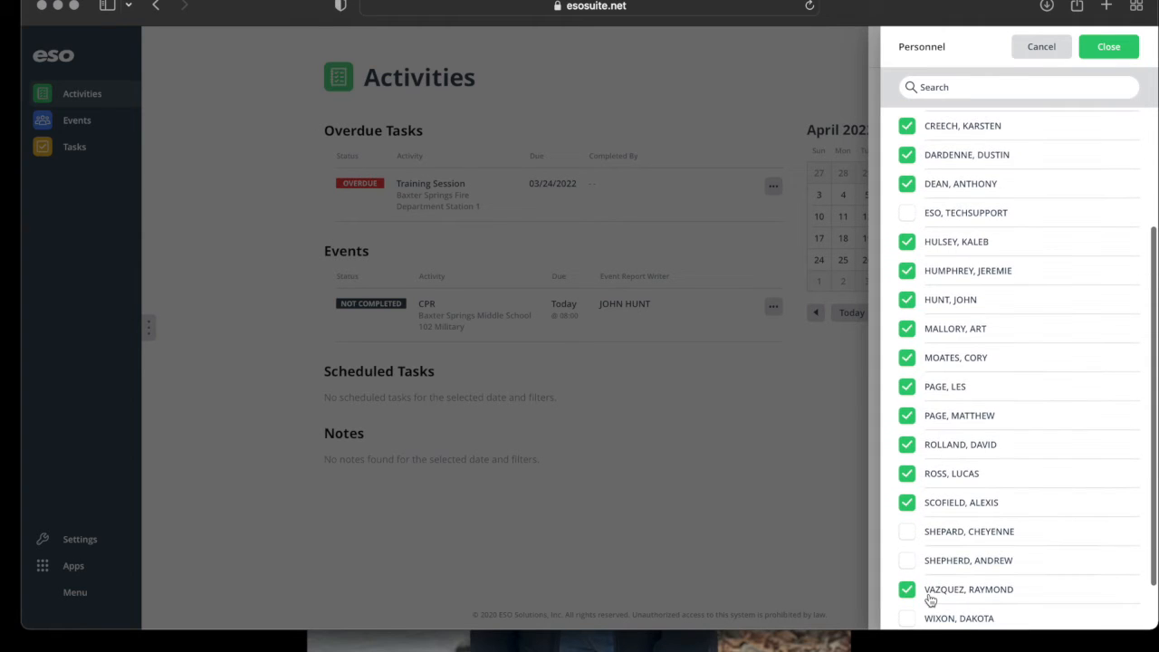
{"action": "left_click", "coordinate": [937, 540]}
{"action": "left_click", "coordinate": [938, 567]}
{"action": "scroll", "coordinate": [939, 567], "scroll_direction": "down", "scroll_amount": 2}
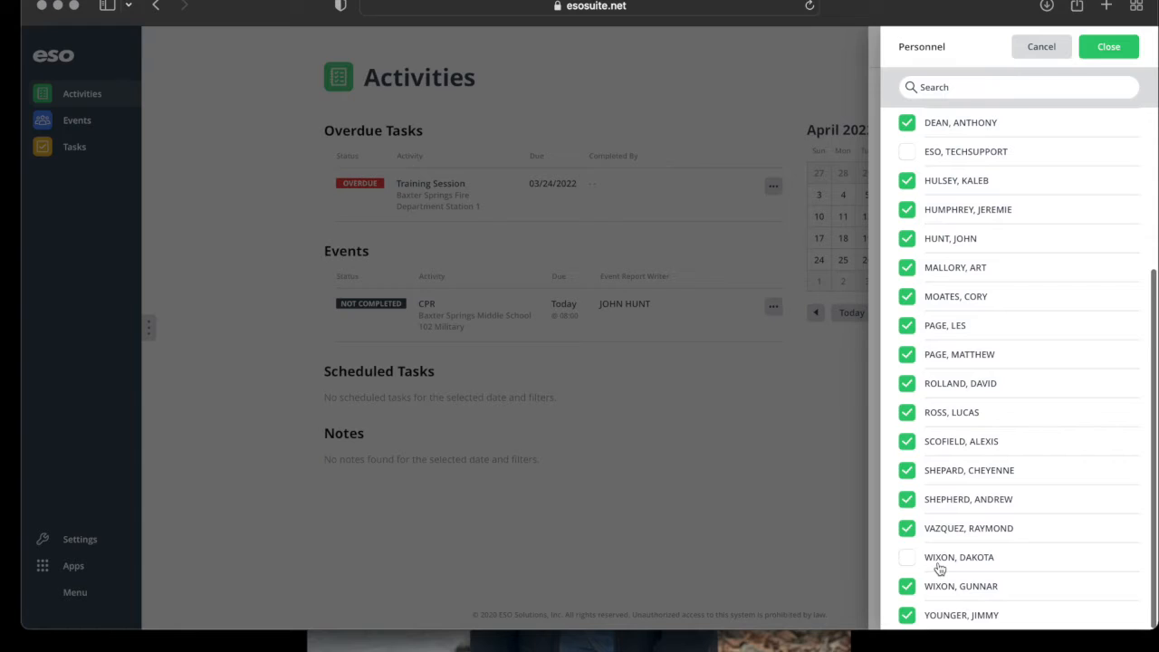
{"action": "left_click", "coordinate": [938, 562]}
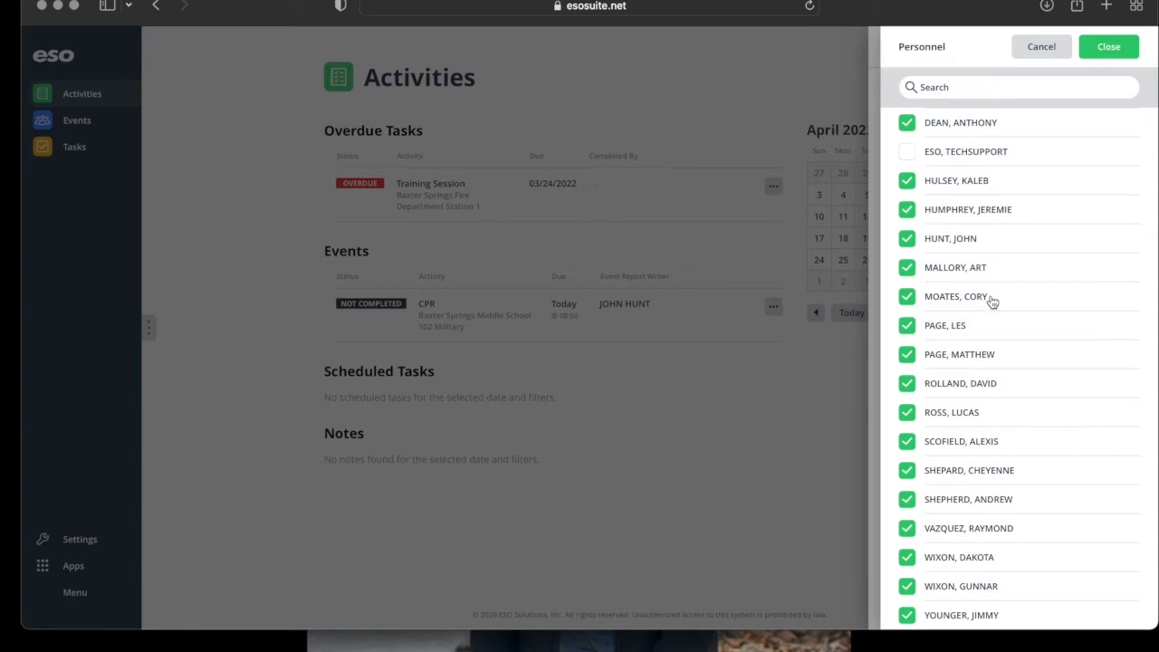
Close the Personnel list and save the completed Training Session.
{"action": "left_click", "coordinate": [1108, 50]}
{"action": "scroll", "coordinate": [1061, 457], "scroll_direction": "down", "scroll_amount": 10}
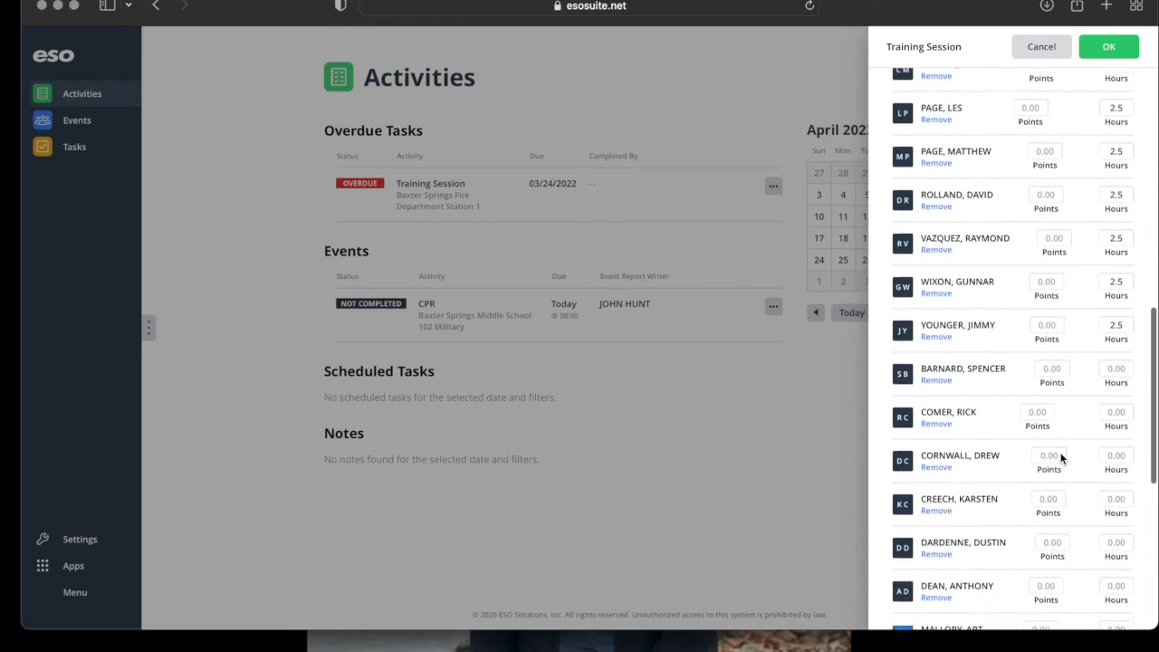
{"action": "scroll", "coordinate": [1061, 458], "scroll_direction": "down", "scroll_amount": 10}
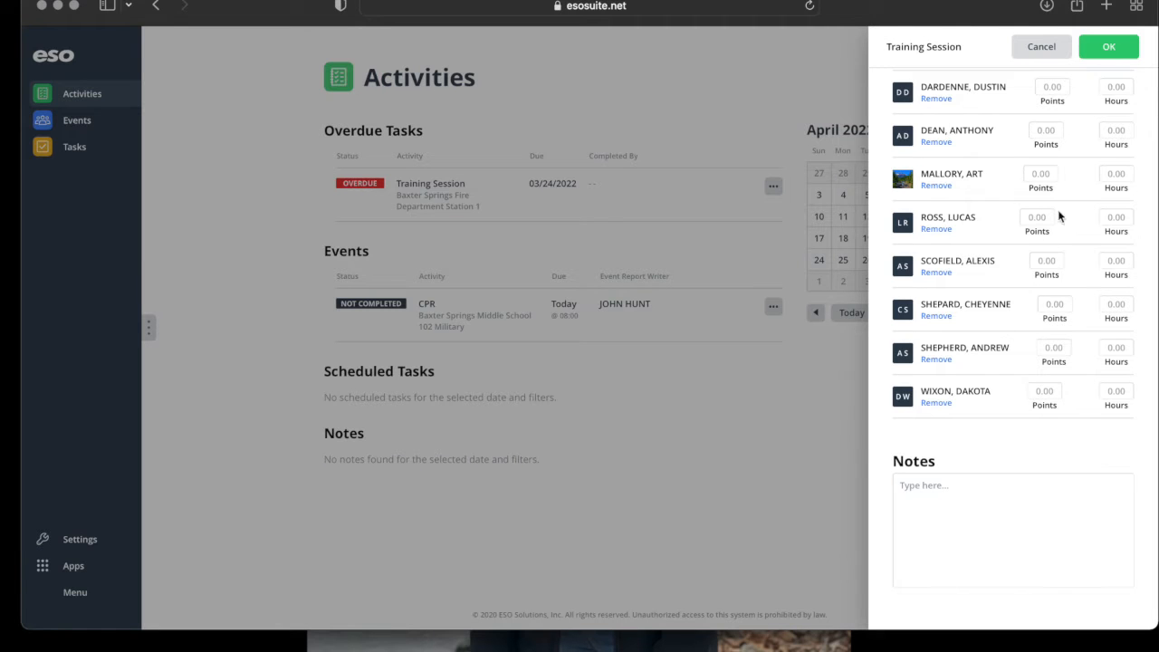
{"action": "left_click", "coordinate": [1111, 47]}
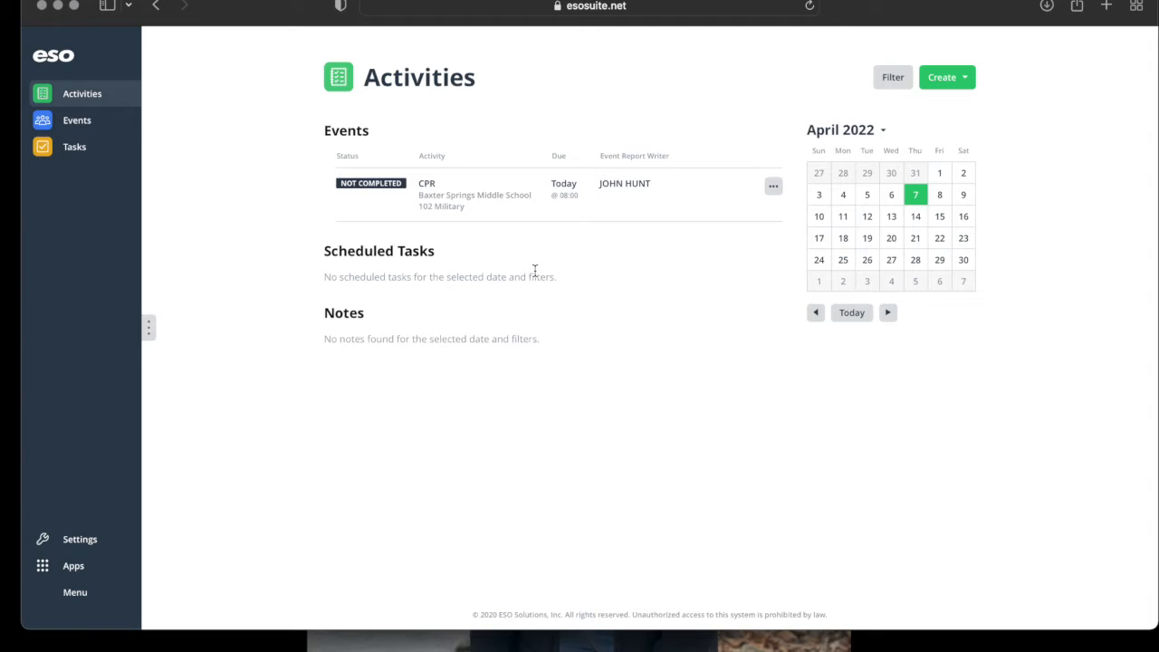
In the CPR event details, turn on using event duration for personnel hours.
{"action": "left_click", "coordinate": [487, 197]}
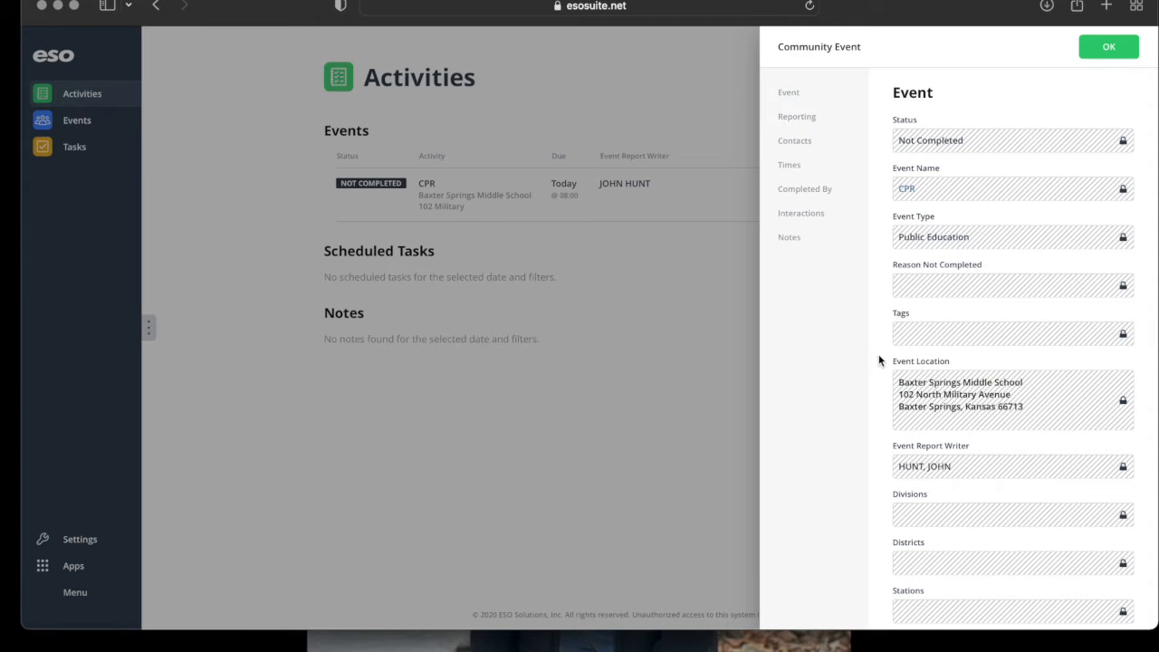
{"action": "scroll", "coordinate": [997, 411], "scroll_direction": "down", "scroll_amount": 5}
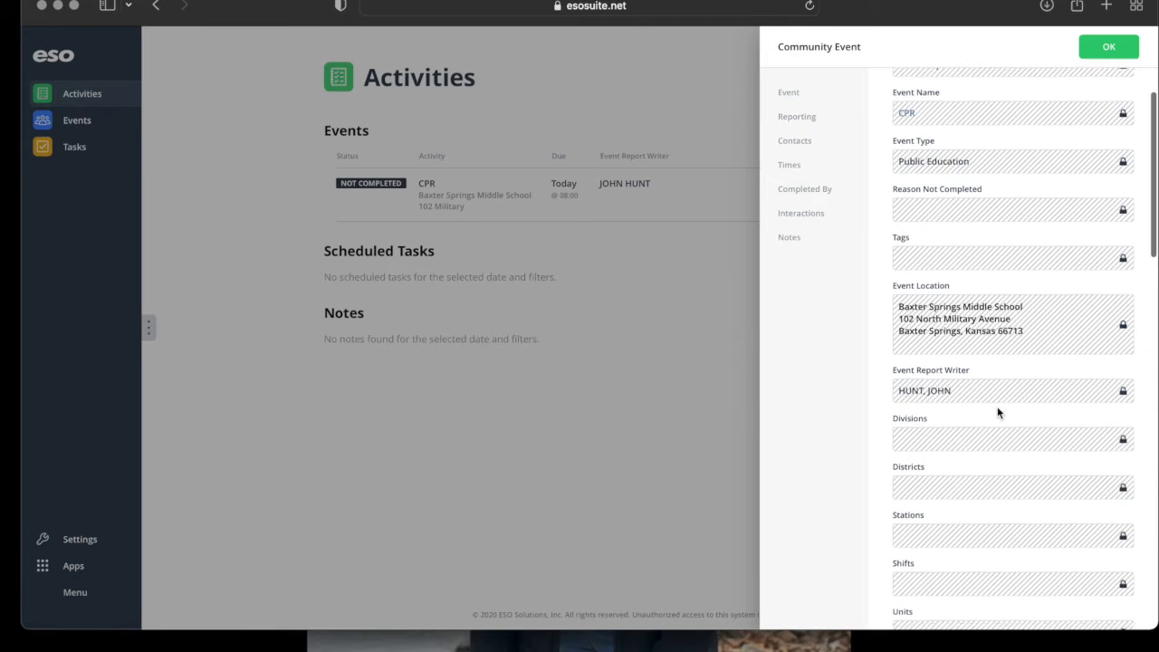
{"action": "scroll", "coordinate": [997, 411], "scroll_direction": "down", "scroll_amount": 4}
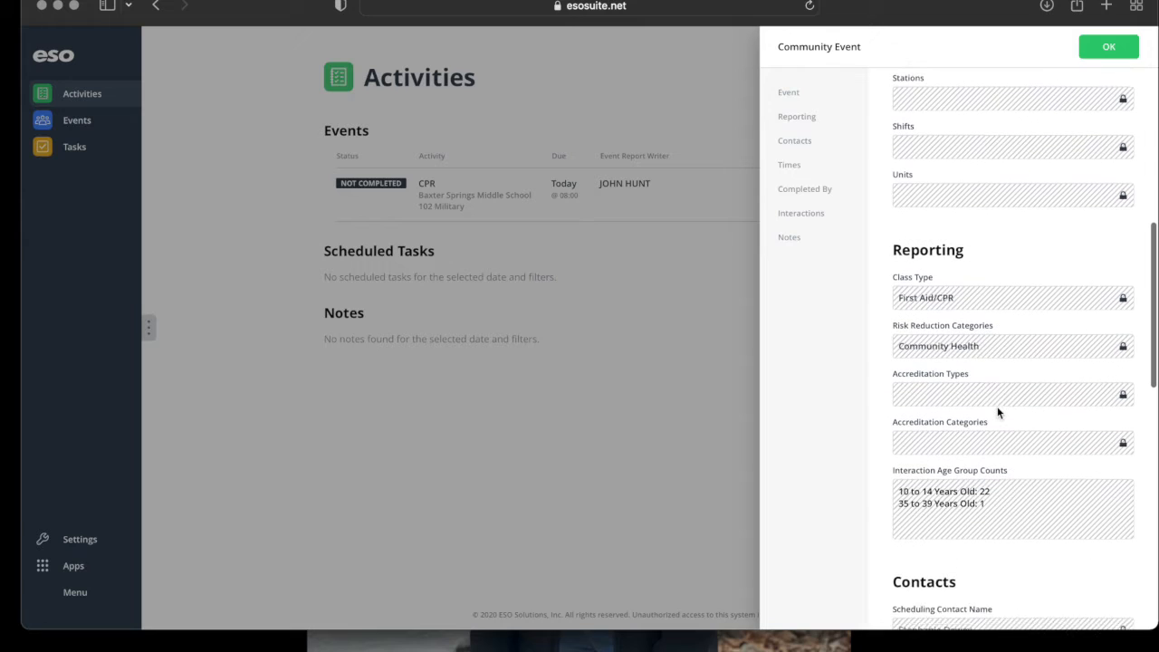
{"action": "scroll", "coordinate": [997, 409], "scroll_direction": "down", "scroll_amount": 1}
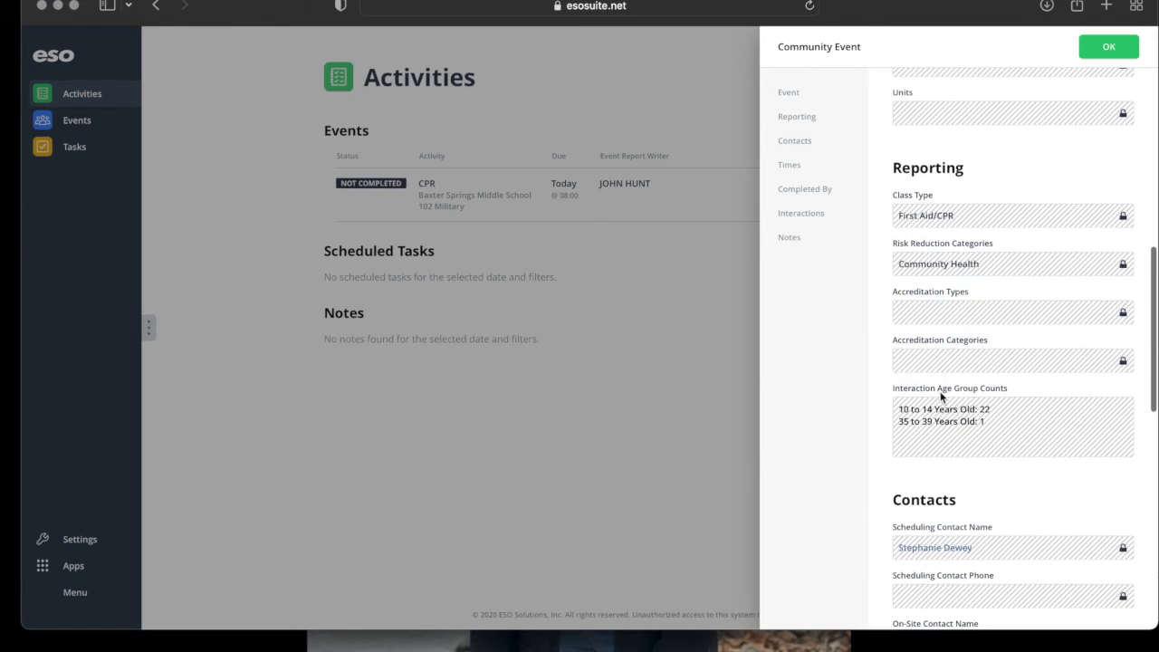
{"action": "scroll", "coordinate": [998, 576], "scroll_direction": "down", "scroll_amount": 8}
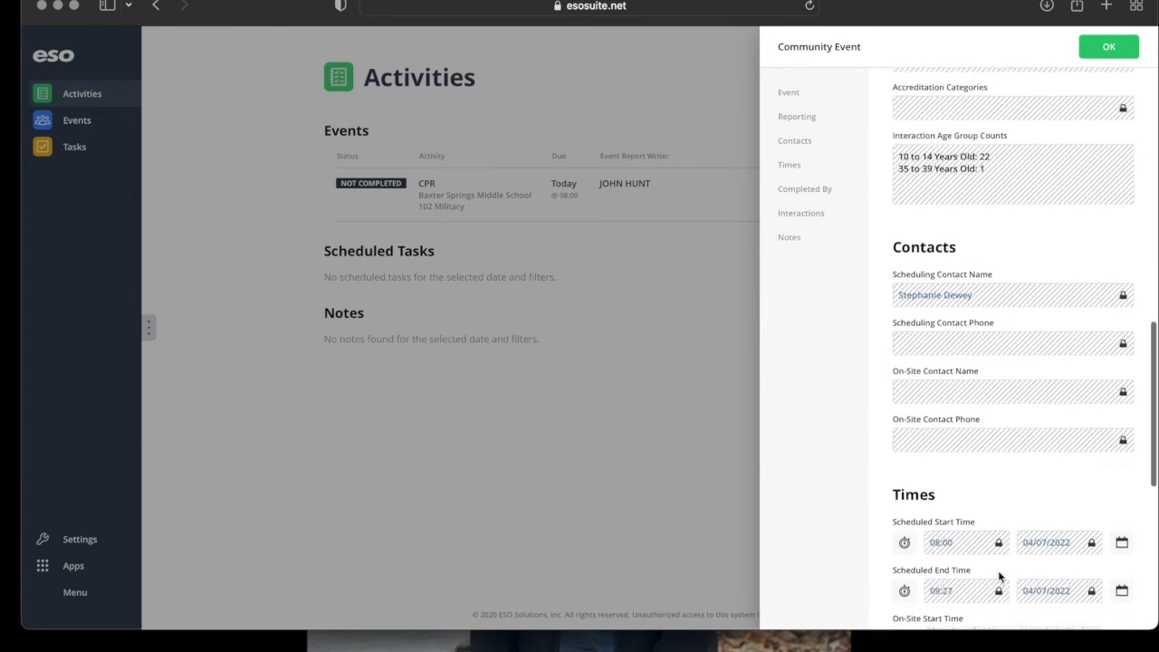
{"action": "scroll", "coordinate": [999, 576], "scroll_direction": "down", "scroll_amount": 4}
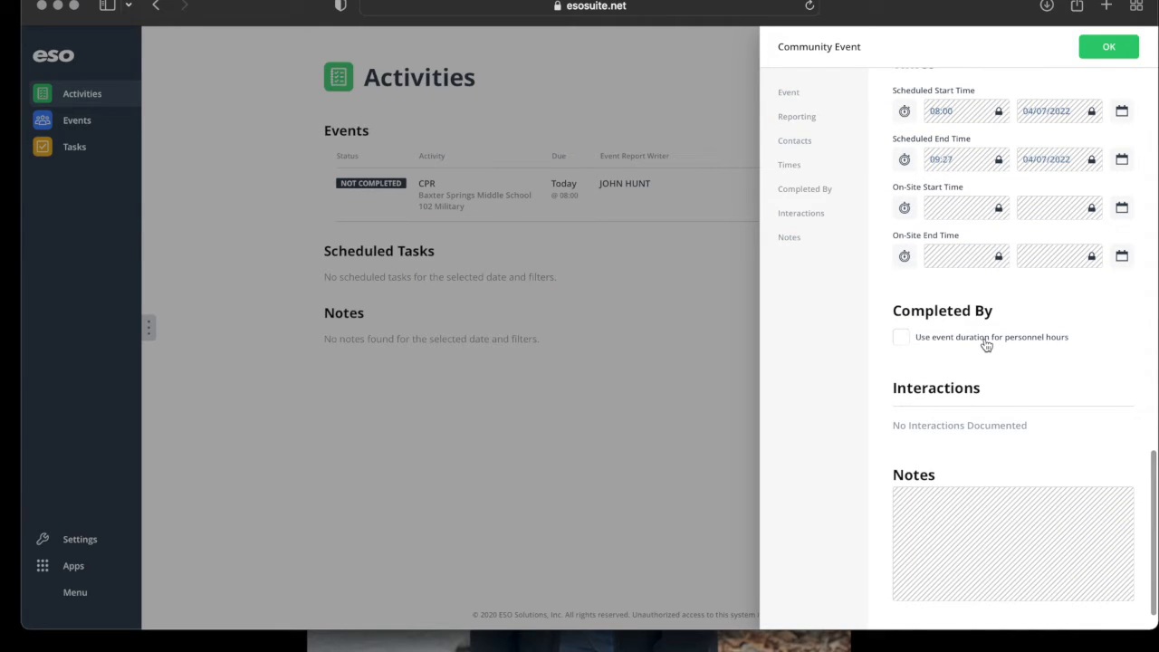
{"action": "left_click", "coordinate": [986, 345]}
Look back over the CPR event form and close it.
{"action": "scroll", "coordinate": [1041, 426], "scroll_direction": "down", "scroll_amount": 2}
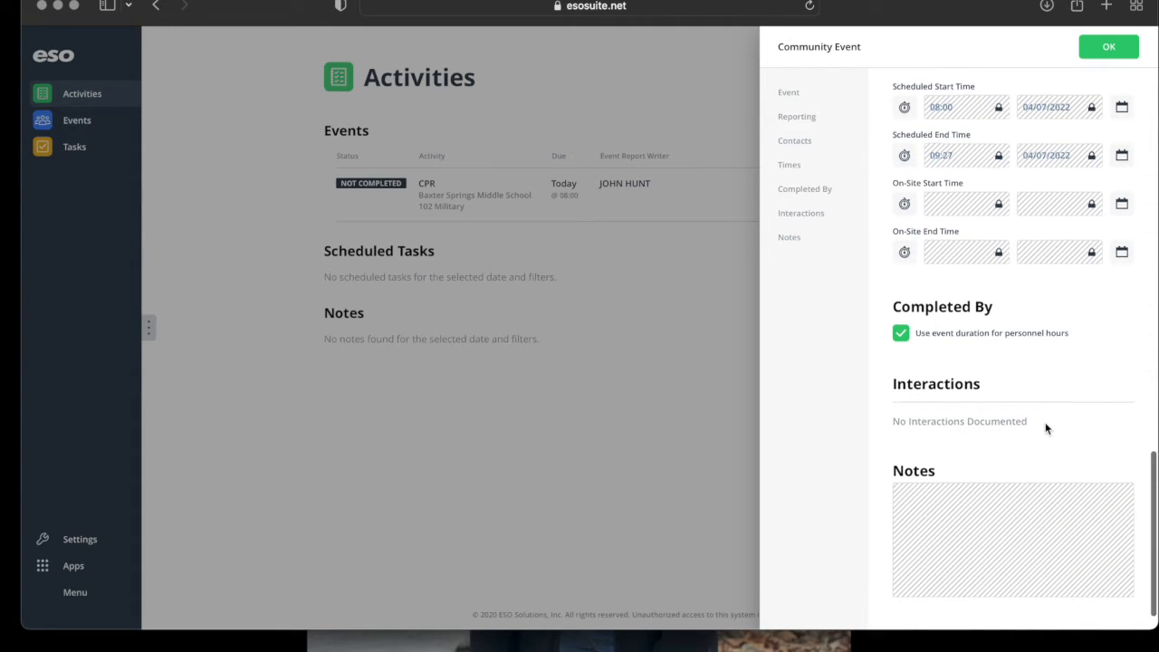
{"action": "scroll", "coordinate": [1045, 428], "scroll_direction": "up", "scroll_amount": 5}
{"action": "scroll", "coordinate": [1044, 427], "scroll_direction": "up", "scroll_amount": 10}
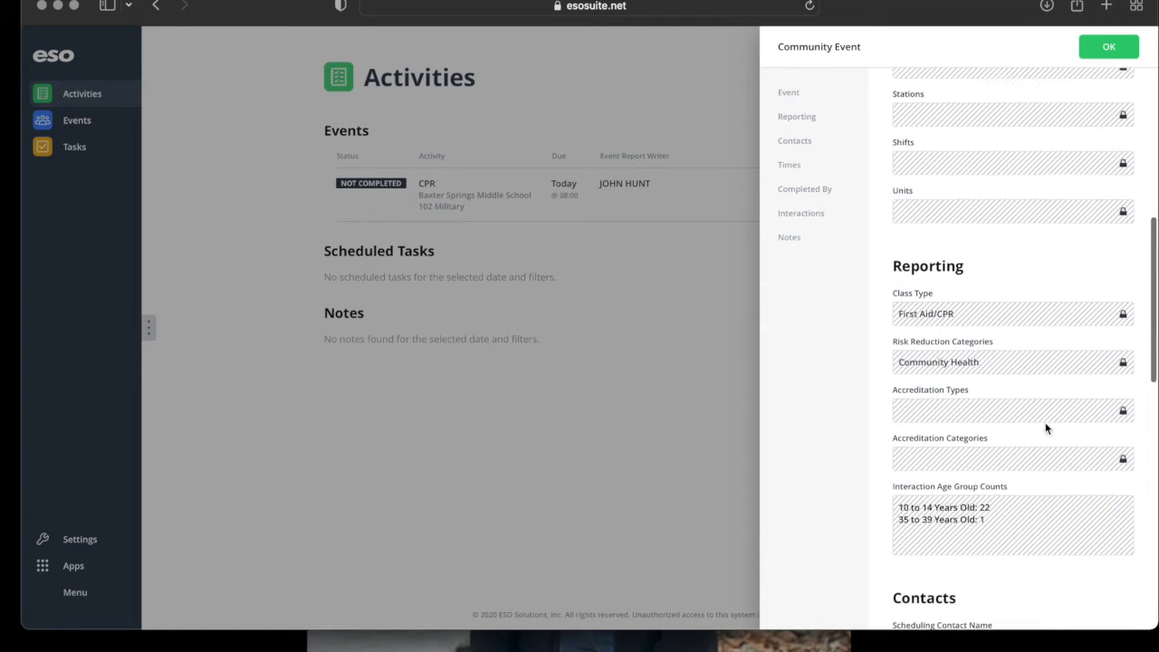
{"action": "scroll", "coordinate": [1044, 421], "scroll_direction": "up", "scroll_amount": 5}
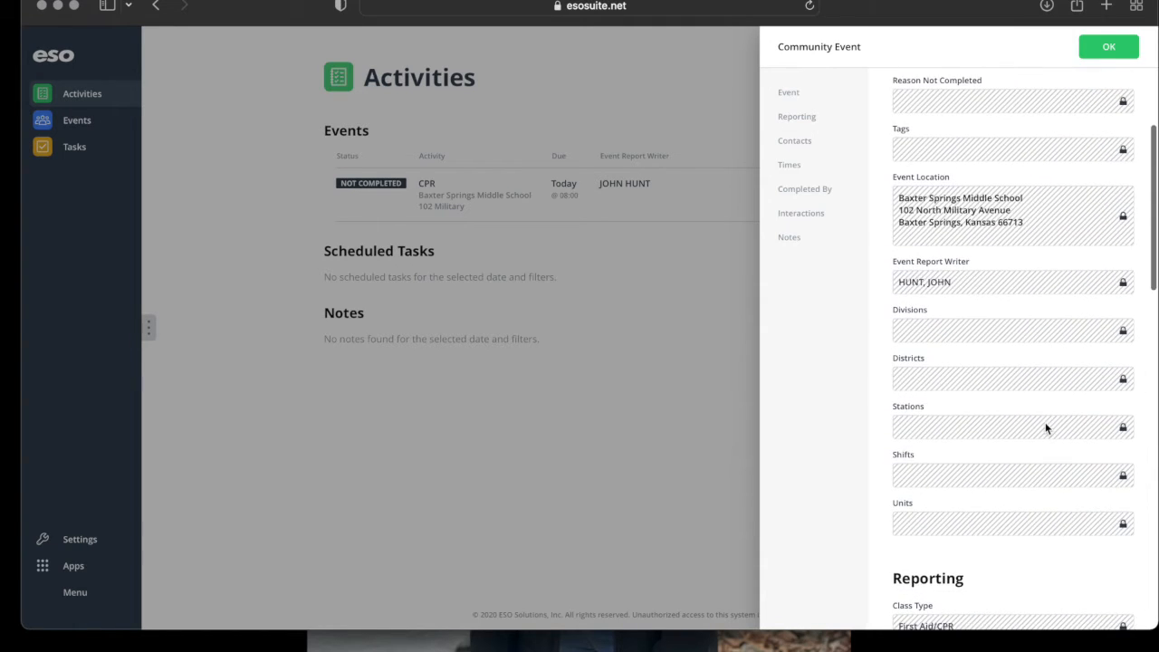
{"action": "scroll", "coordinate": [1045, 422], "scroll_direction": "down", "scroll_amount": 1}
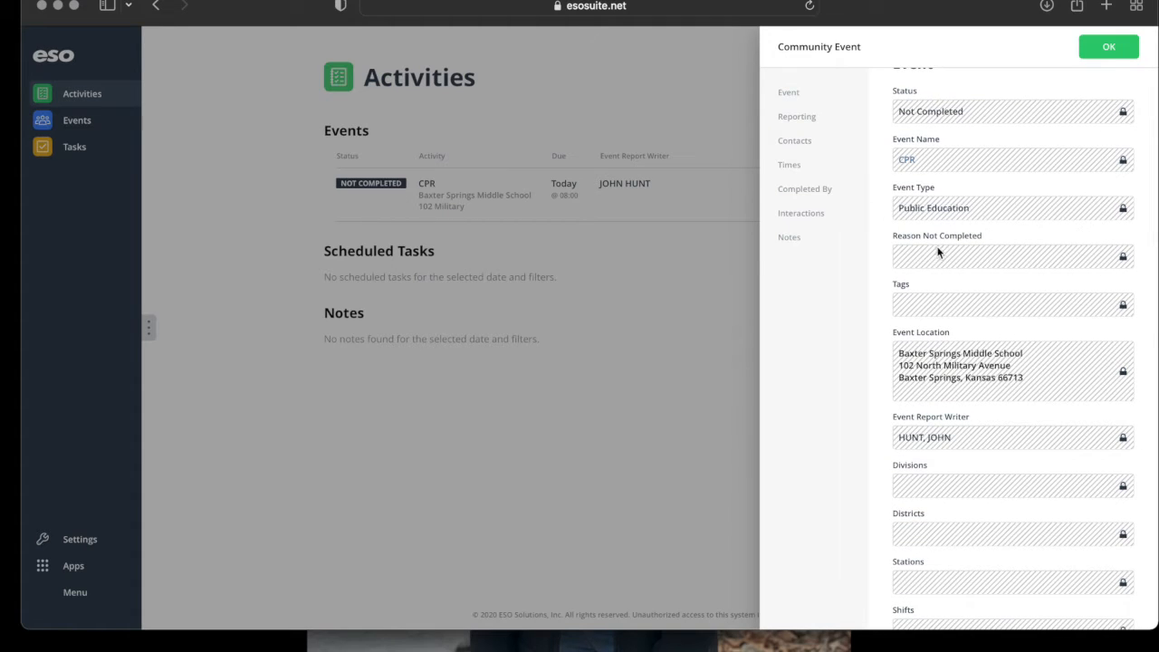
{"action": "scroll", "coordinate": [945, 179], "scroll_direction": "up", "scroll_amount": 1}
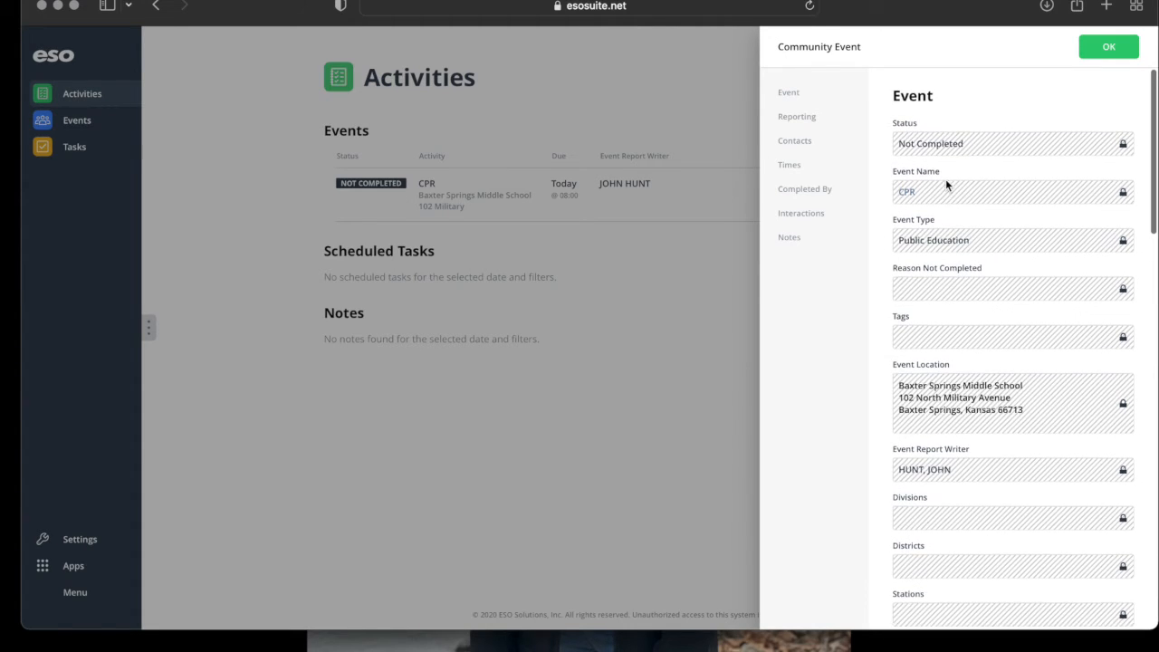
{"action": "double_click", "coordinate": [927, 140]}
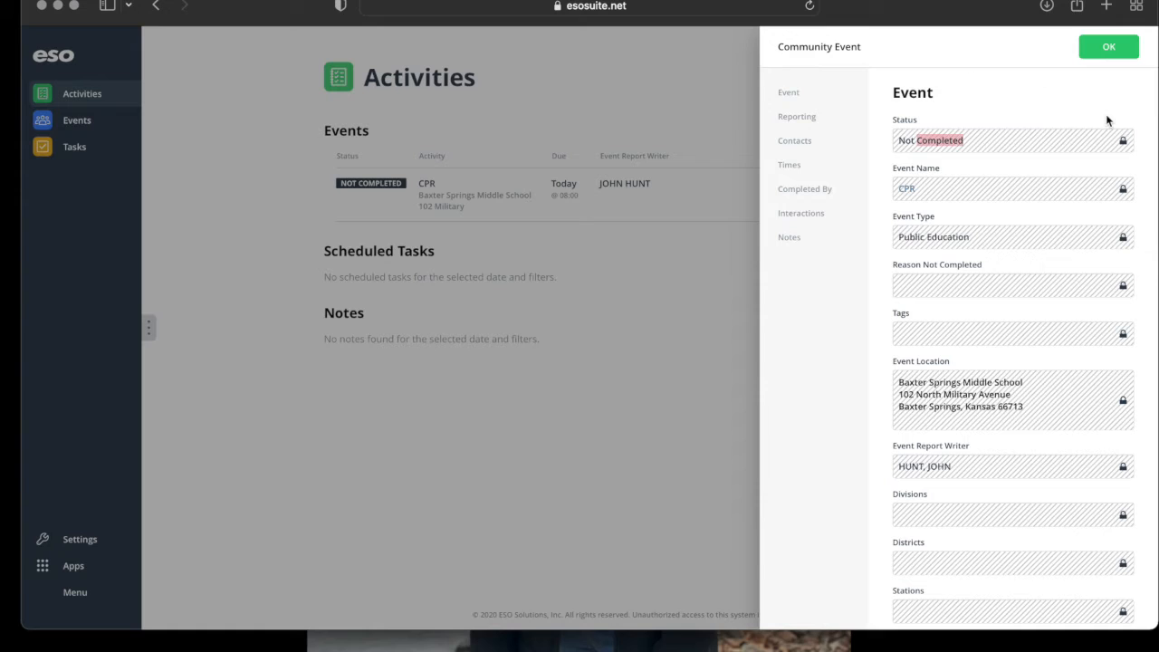
{"action": "left_click", "coordinate": [1041, 84]}
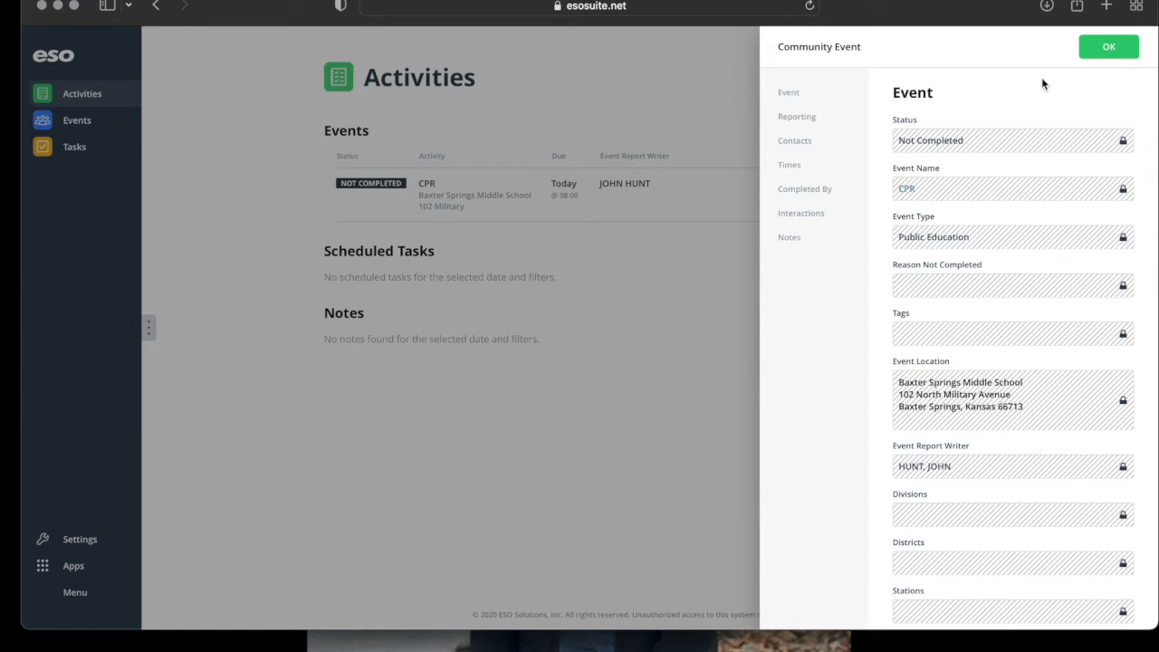
{"action": "left_click", "coordinate": [1121, 49]}
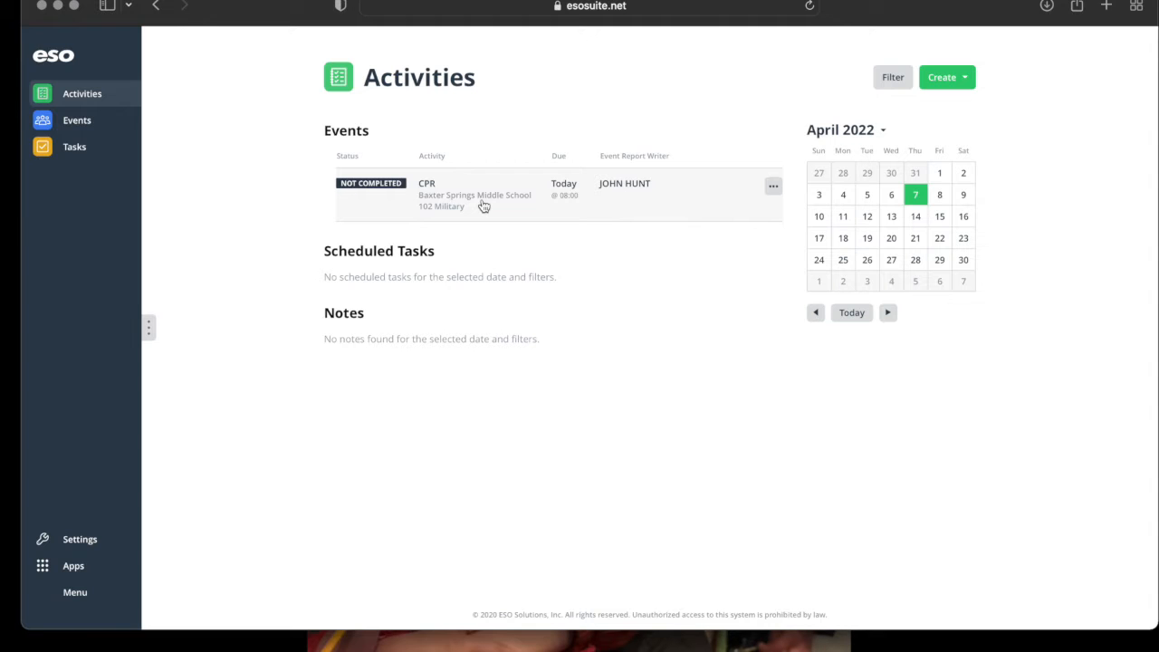
Create a new Community Event and set its status to Scheduled.
{"action": "left_click", "coordinate": [962, 82]}
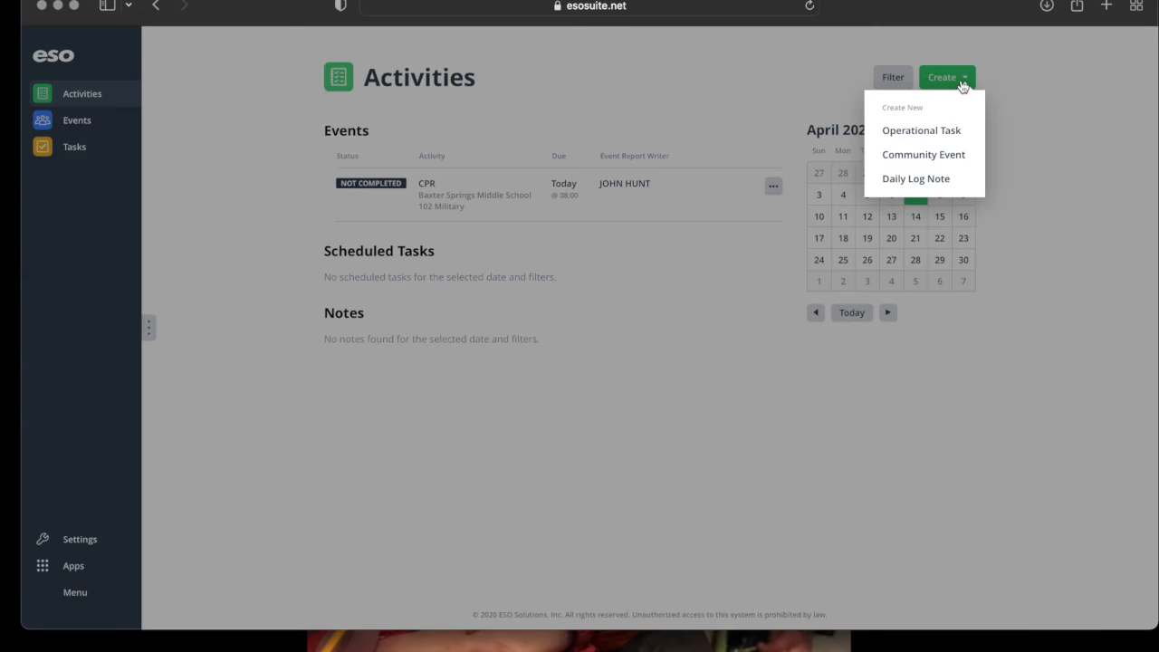
{"action": "left_click", "coordinate": [933, 155]}
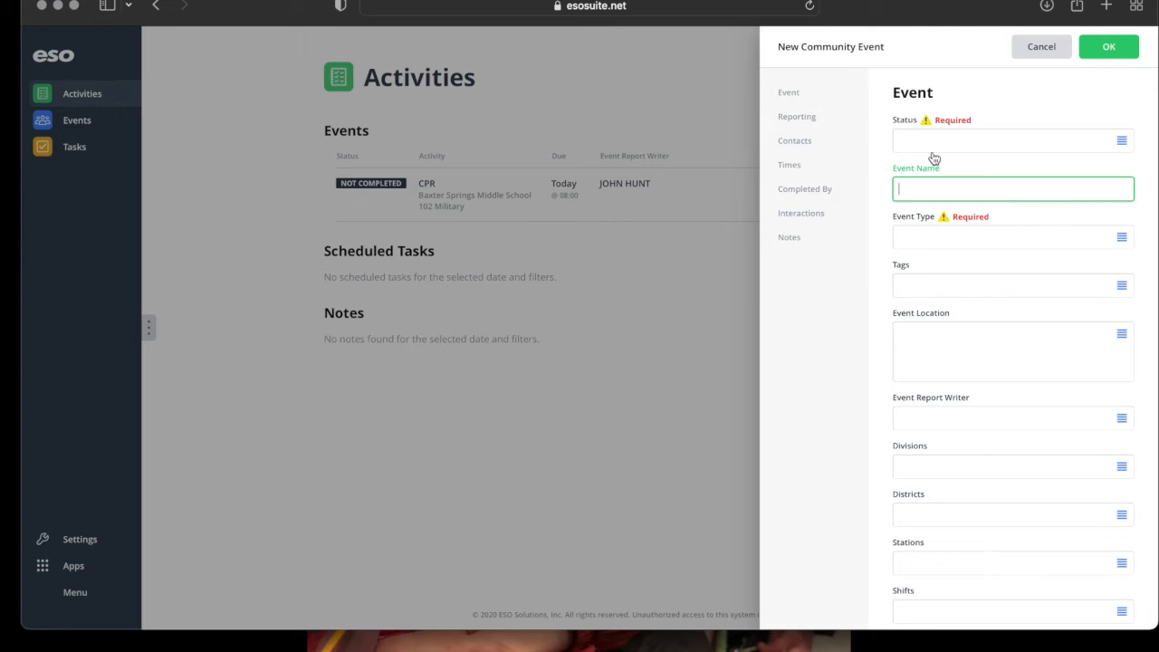
{"action": "left_click", "coordinate": [934, 142]}
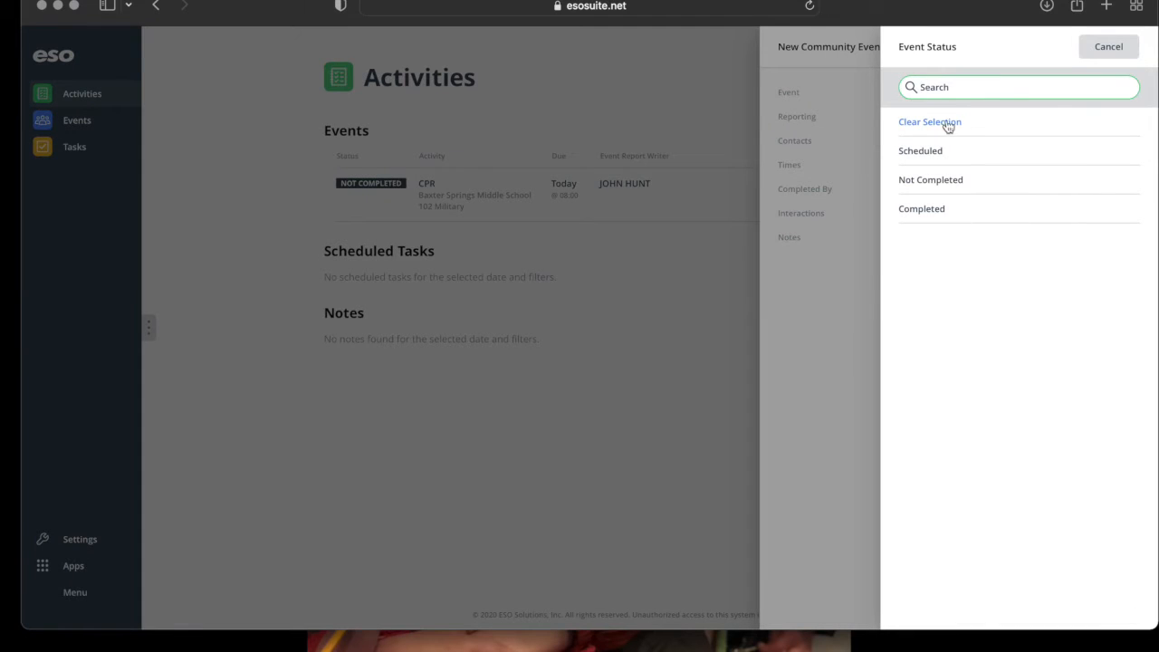
{"action": "left_click", "coordinate": [947, 152]}
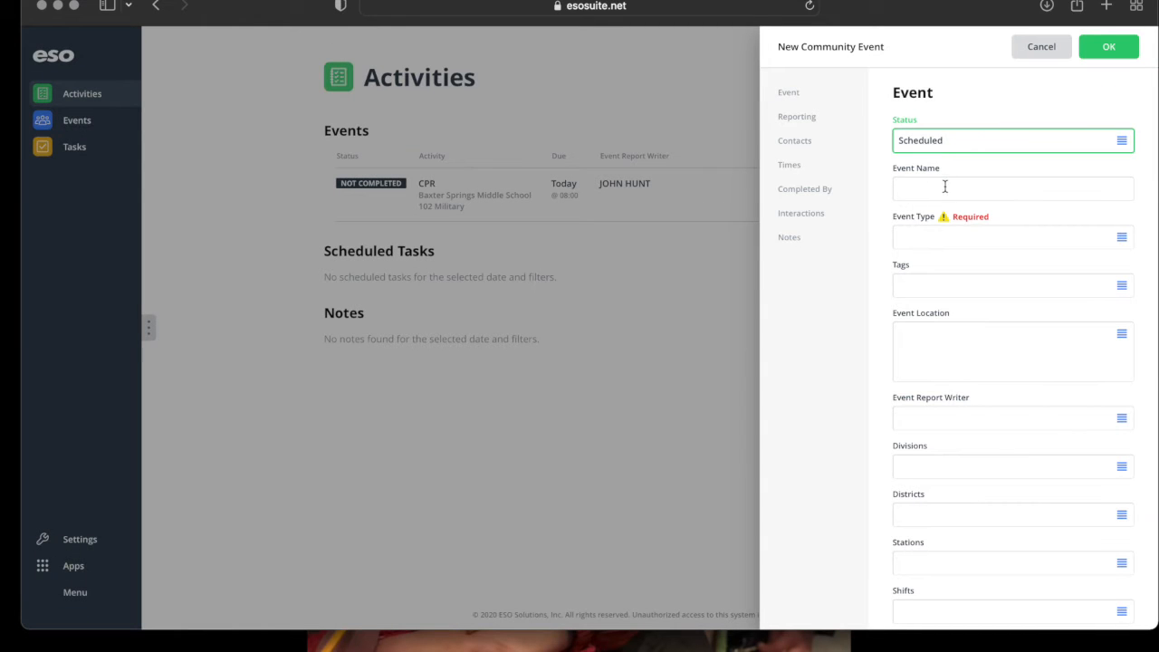
{"action": "left_click", "coordinate": [939, 147]}
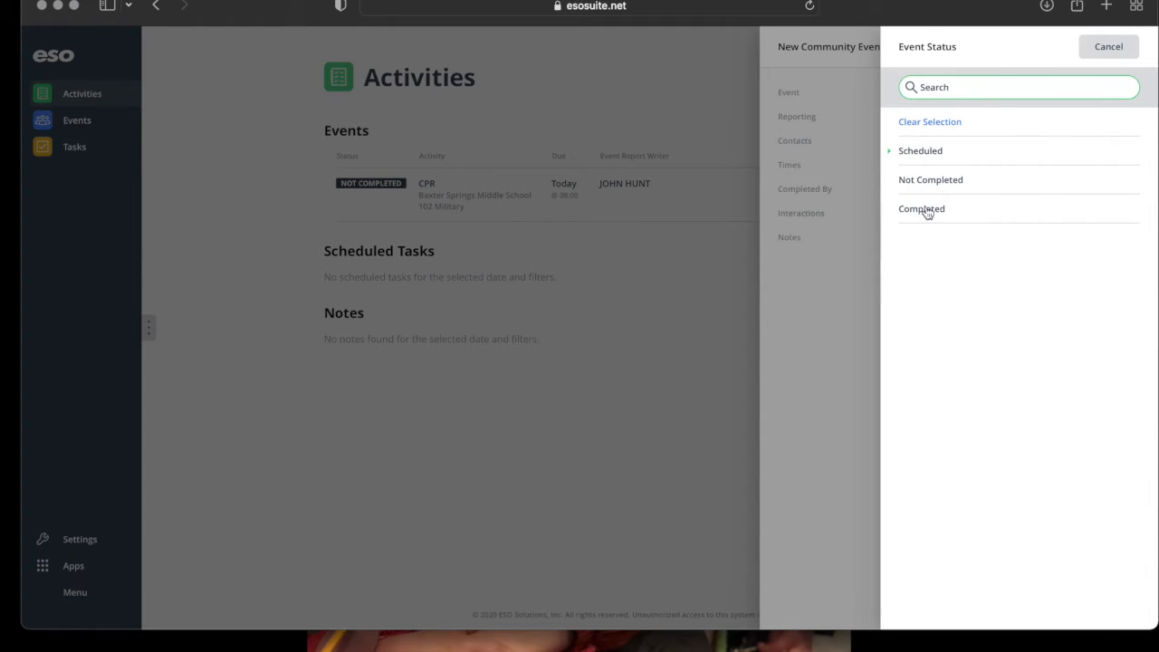
{"action": "left_click", "coordinate": [873, 152]}
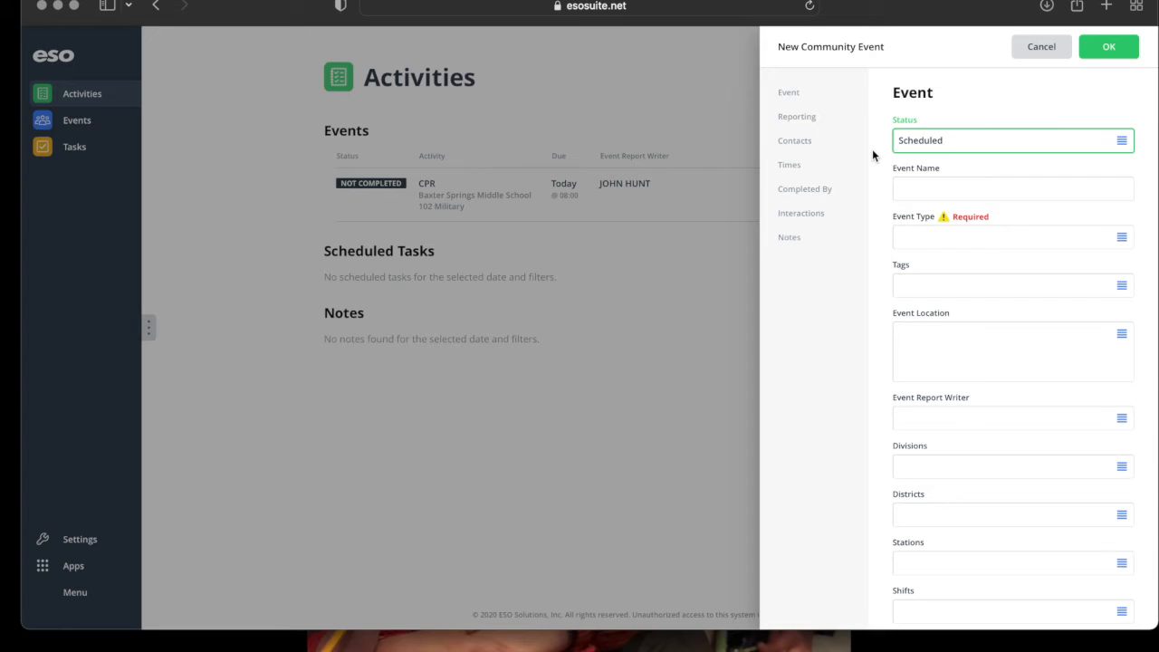
{"action": "left_click", "coordinate": [995, 151]}
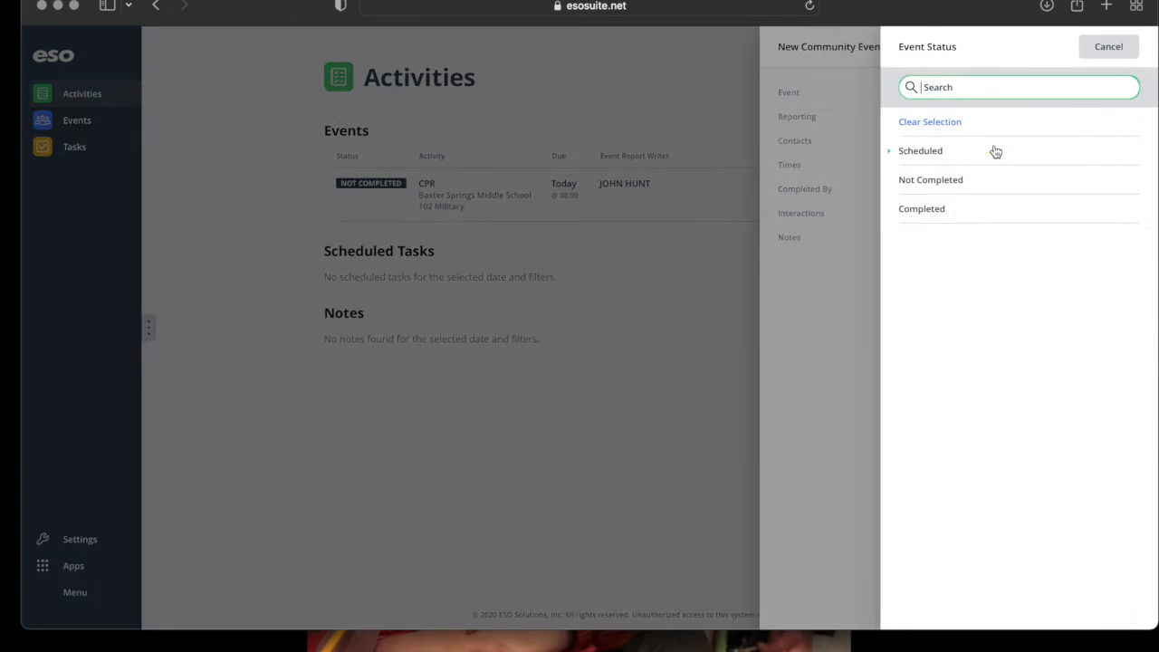
{"action": "left_click", "coordinate": [938, 214]}
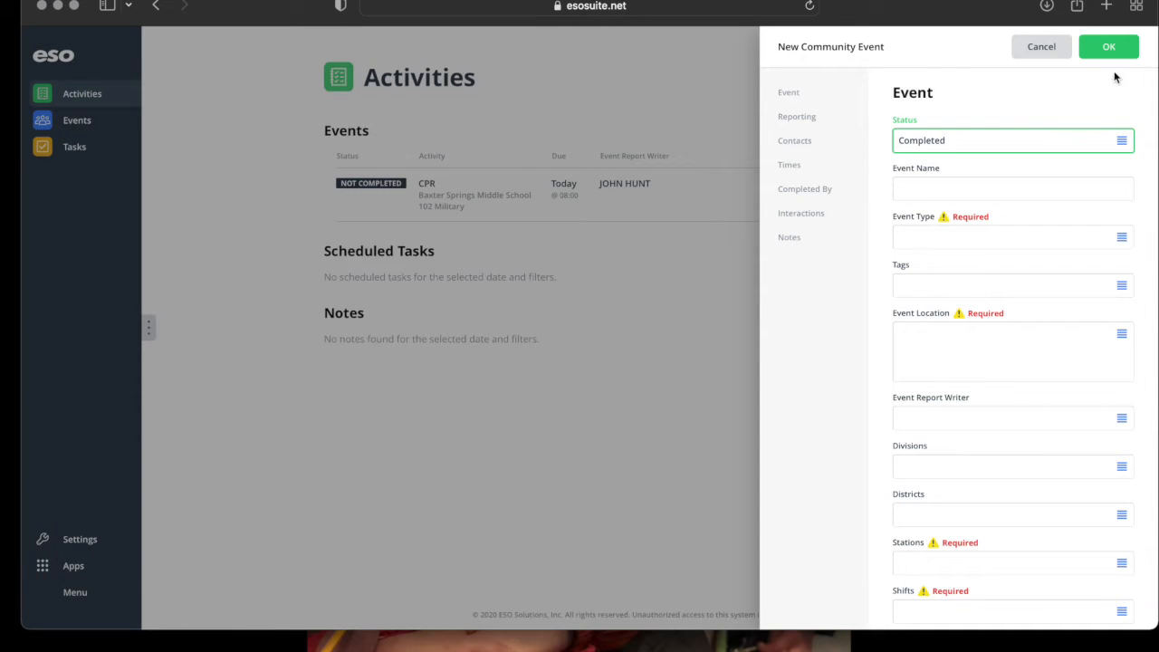
{"action": "left_click", "coordinate": [997, 155]}
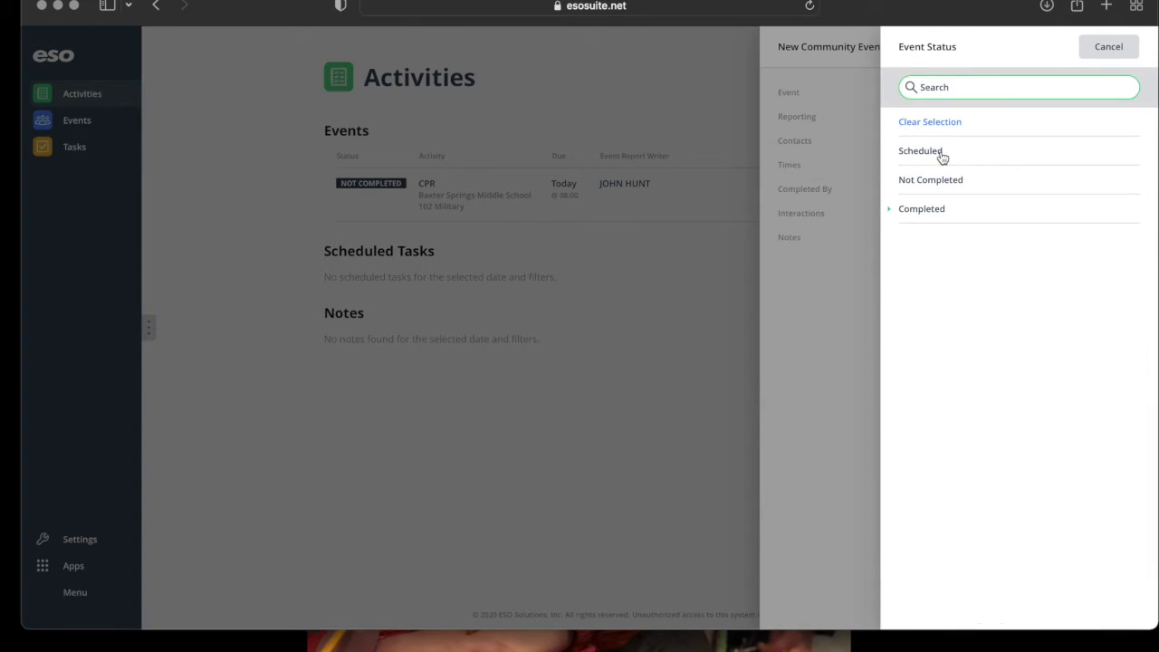
{"action": "left_click", "coordinate": [940, 154]}
Name the event CPR and set its event type to Public Education.
{"action": "left_click", "coordinate": [925, 191]}
{"action": "type", "text": "CPR"}
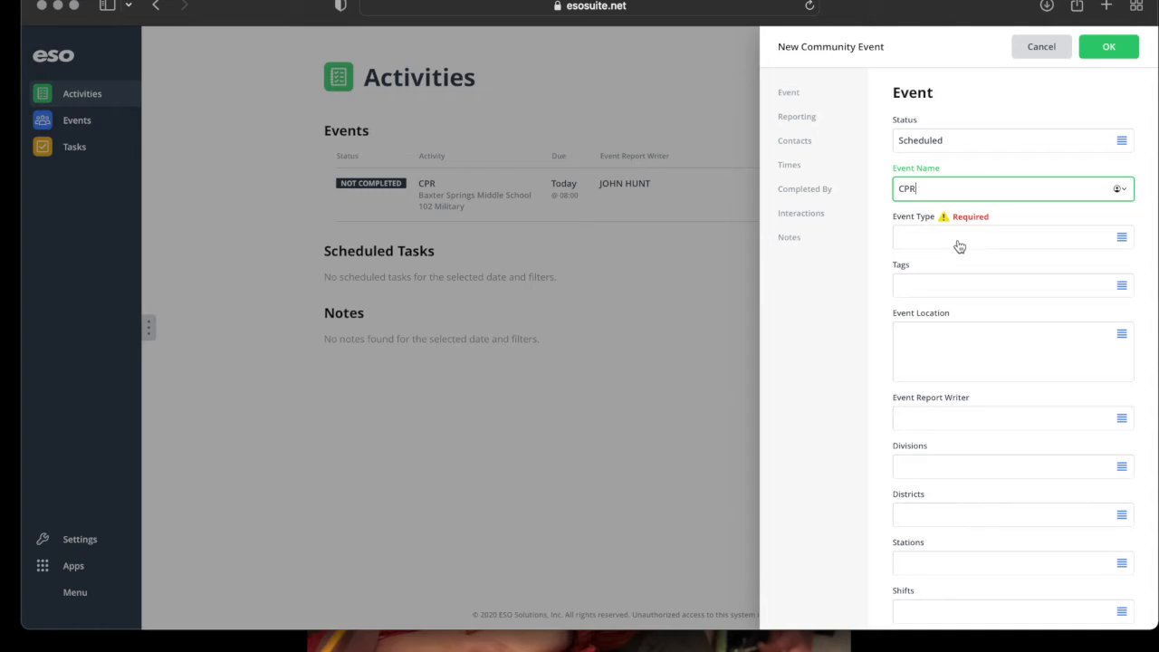
{"action": "left_click", "coordinate": [957, 245]}
{"action": "left_click", "coordinate": [953, 154]}
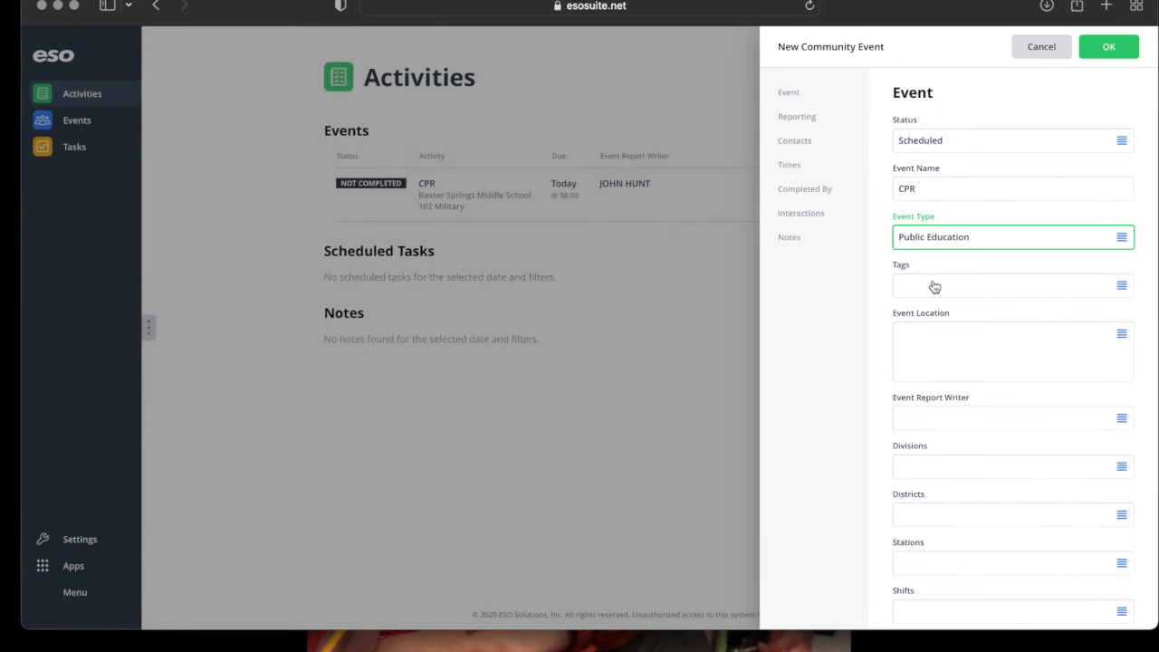
{"action": "left_click", "coordinate": [936, 286]}
Start the event location with name Baxter Springs Middle, number 102, prefix North.
{"action": "left_click", "coordinate": [1042, 49]}
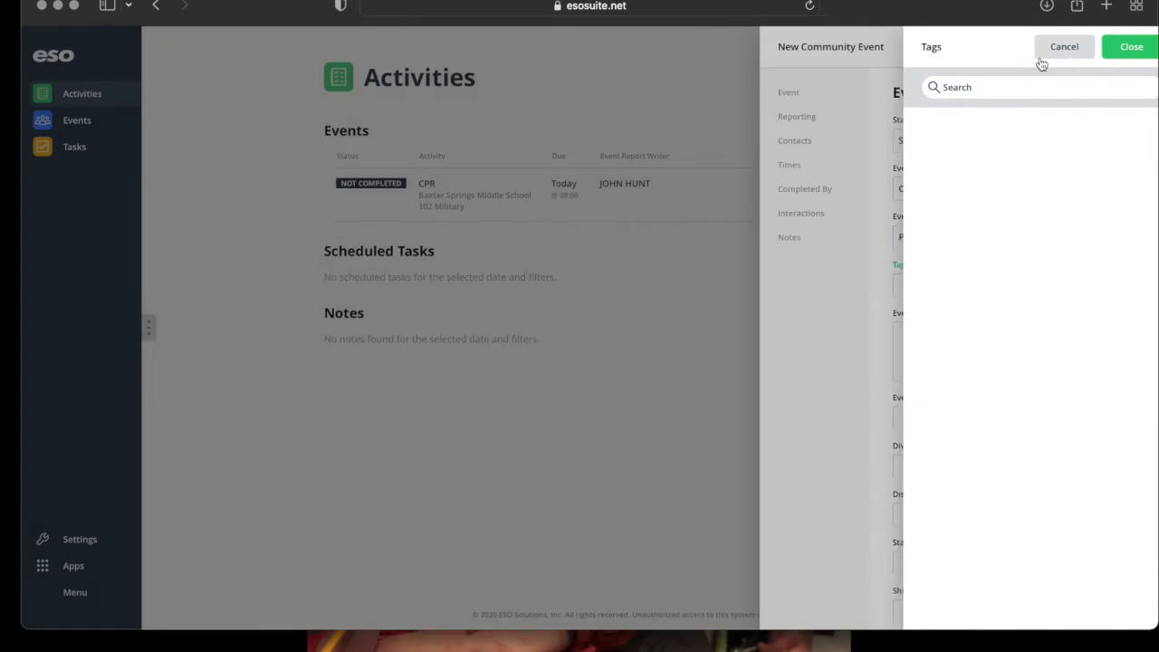
{"action": "left_click", "coordinate": [969, 375]}
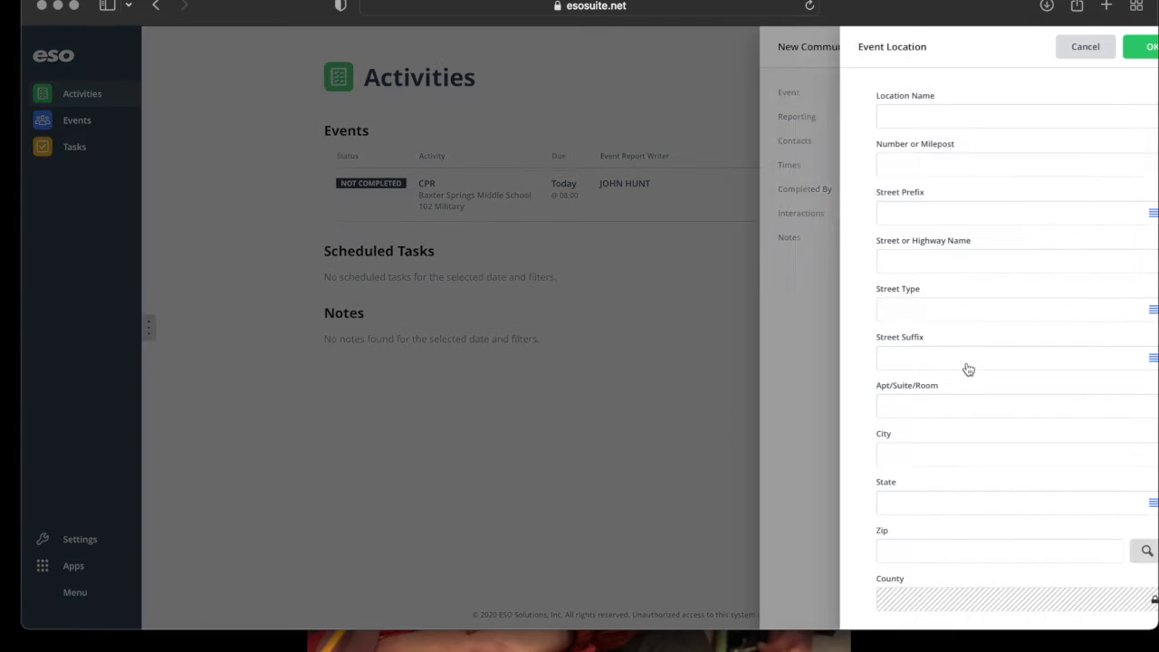
{"action": "left_click", "coordinate": [927, 120]}
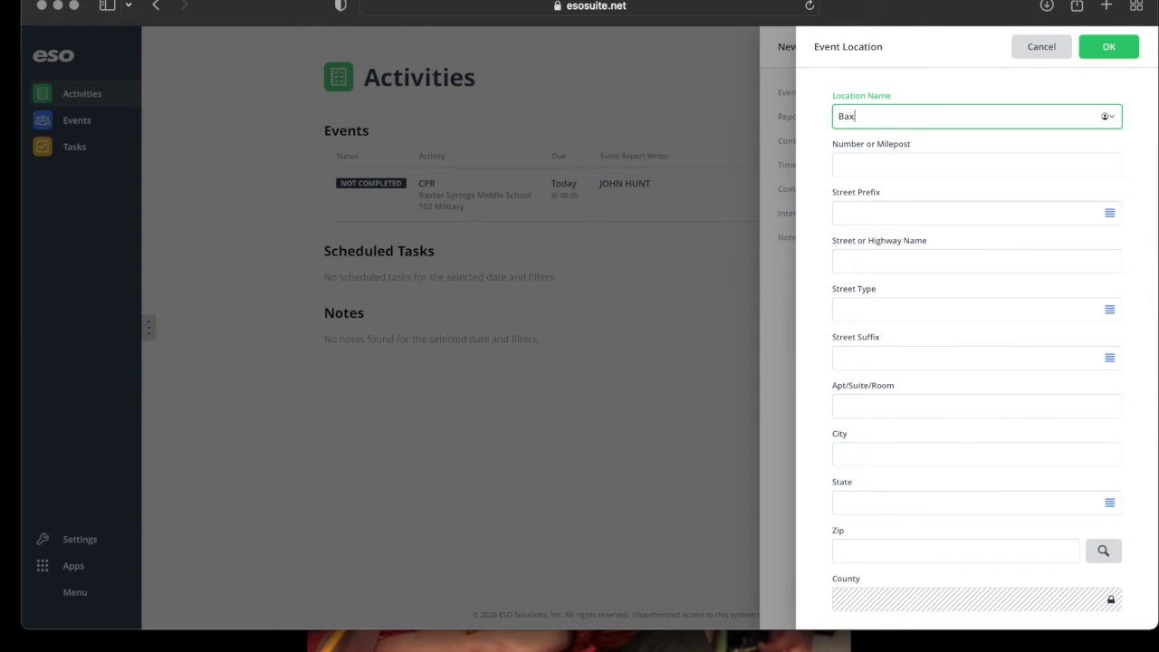
{"action": "type", "text": "Baxter Springs Middle"}
{"action": "key", "text": "Tab"}
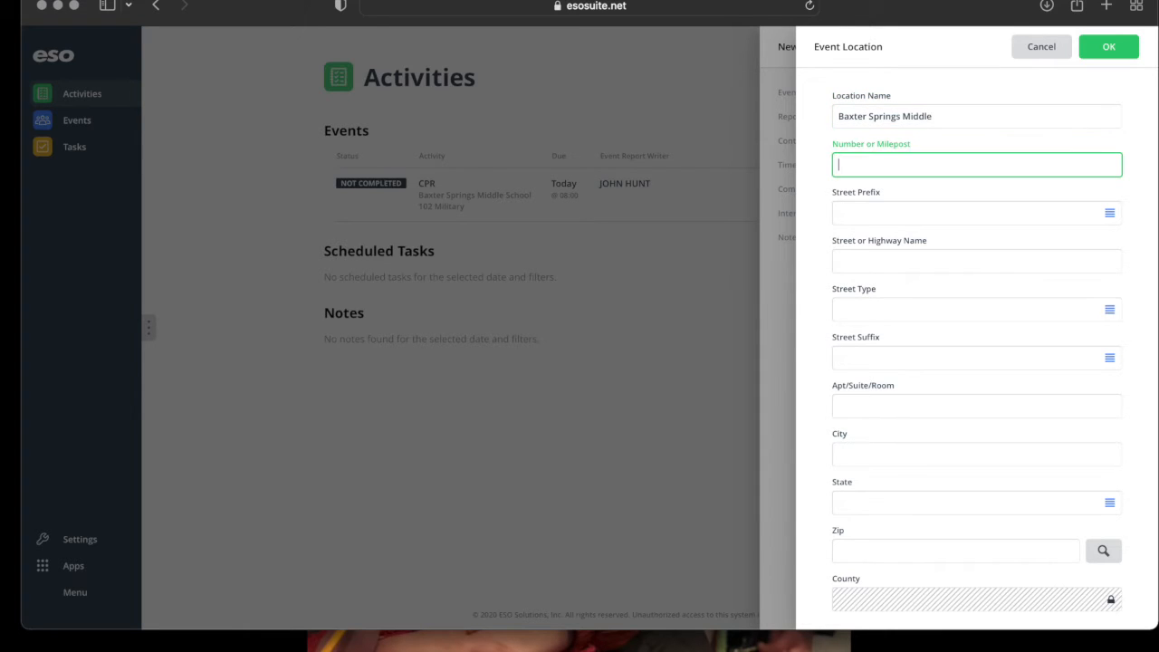
{"action": "type", "text": "102"}
{"action": "key", "text": "Tab"}
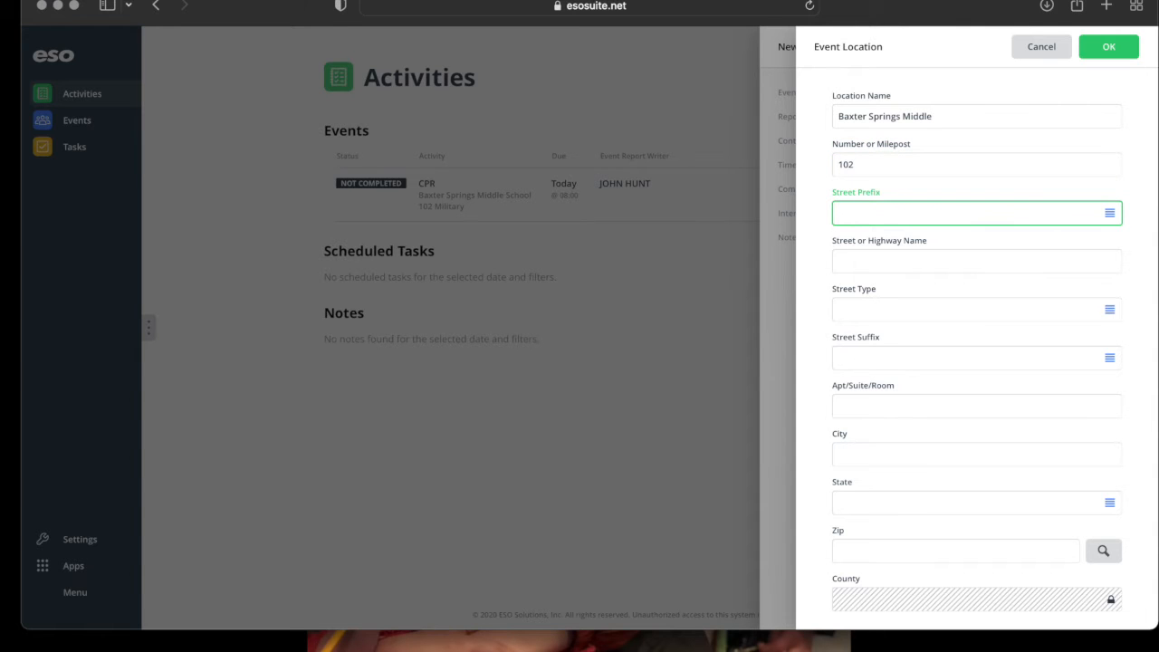
{"action": "key", "text": "Return"}
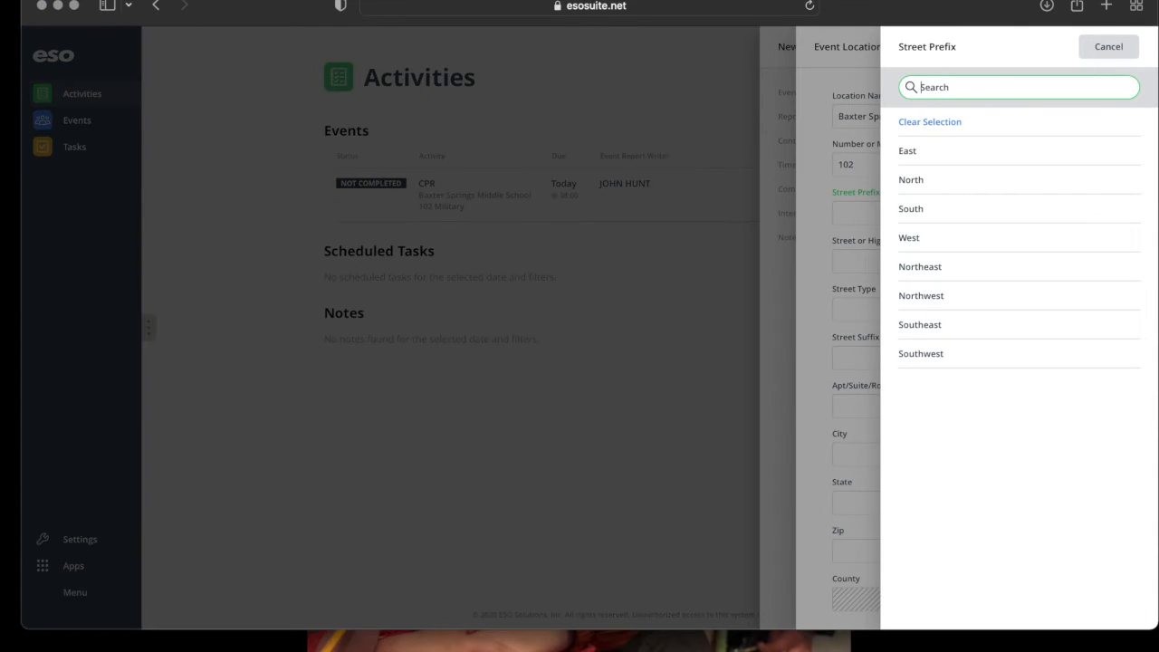
{"action": "left_click", "coordinate": [971, 181]}
Set the street to Military with street type Avenue.
{"action": "left_click", "coordinate": [887, 263]}
{"action": "type", "text": "mi"}
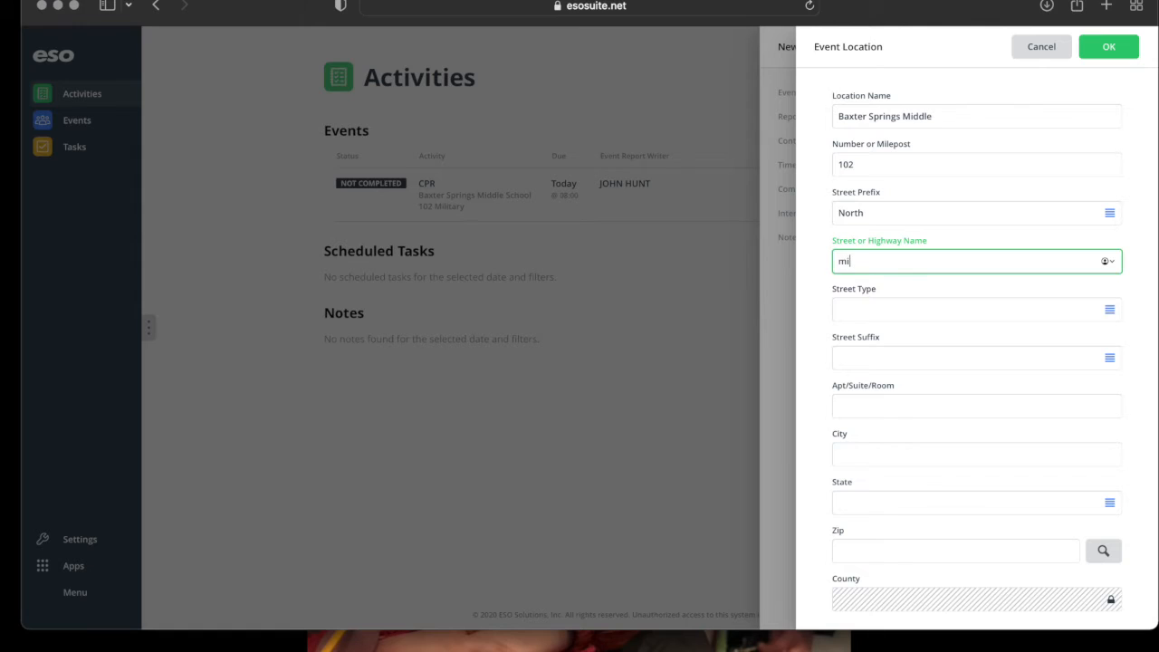
{"action": "key", "text": "BackSpace"}
{"action": "key", "text": "BackSpace"}
{"action": "type", "text": "Military"}
{"action": "key", "text": "Tab"}
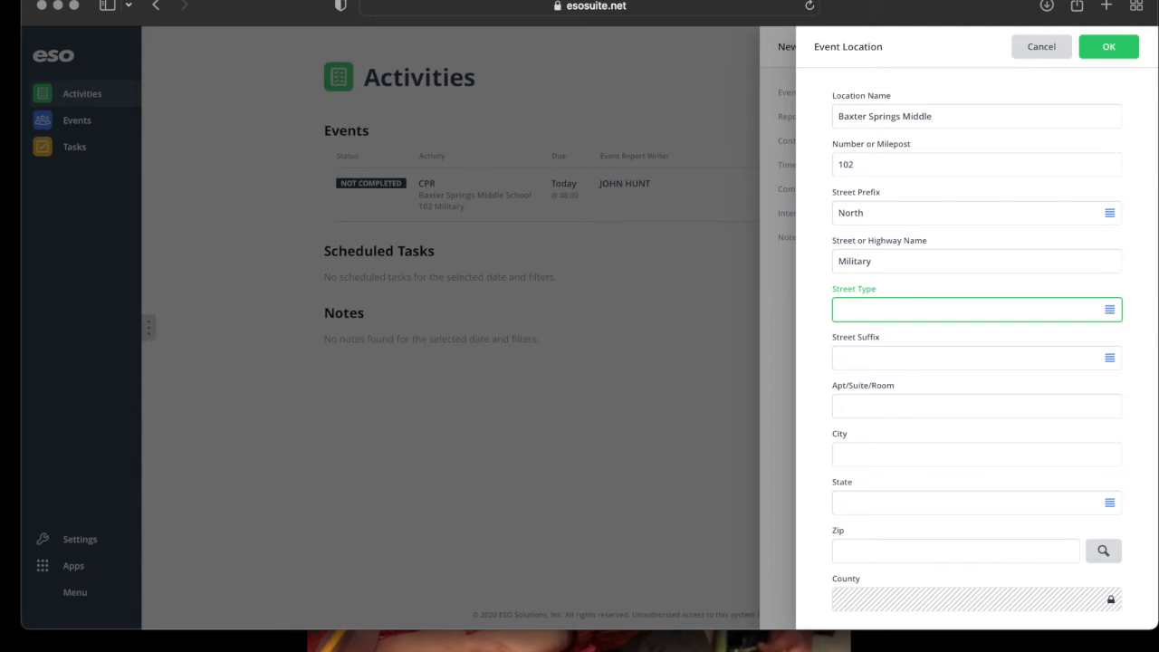
{"action": "left_click", "coordinate": [930, 308]}
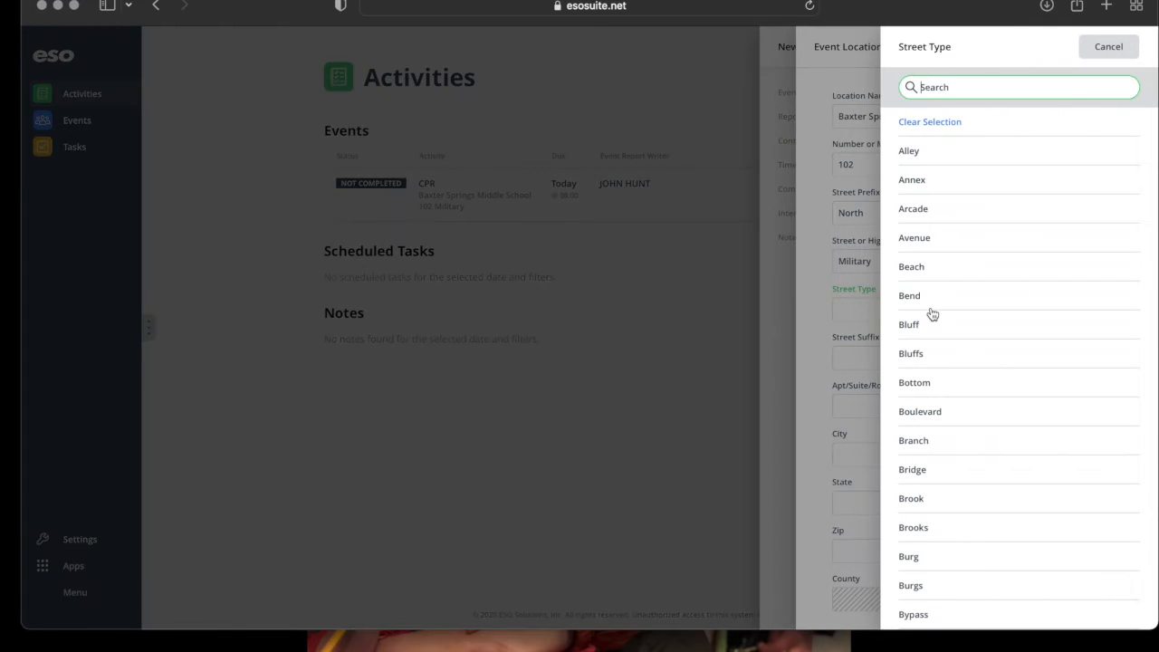
{"action": "type", "text": "ave"}
{"action": "key", "text": "Return"}
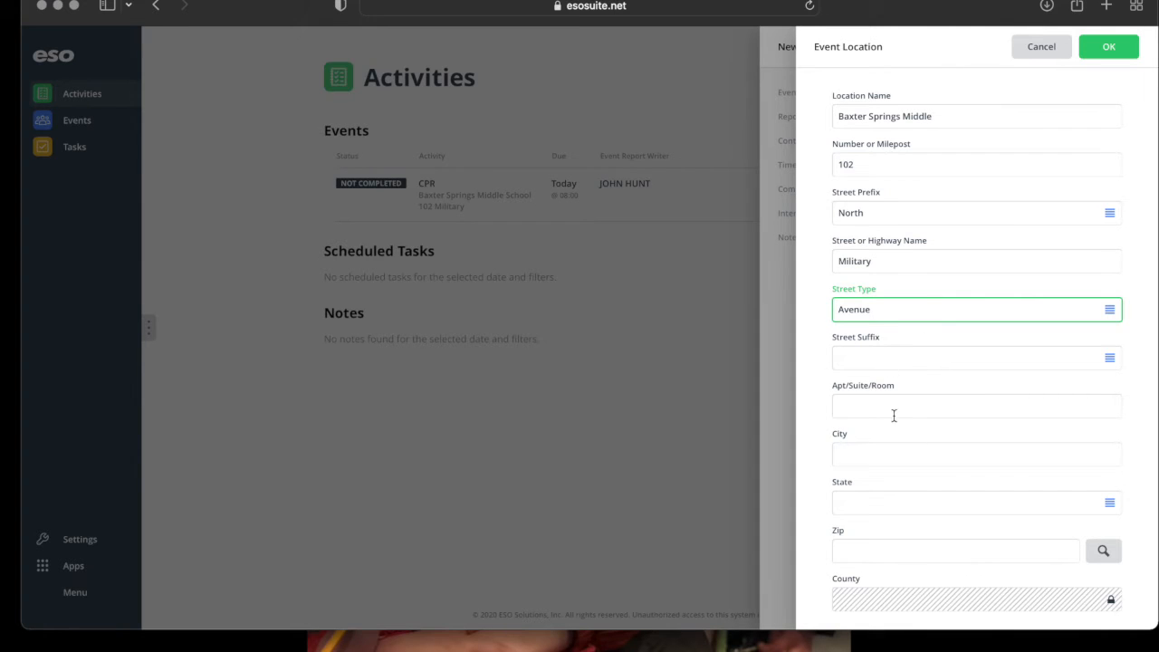
Fill in city Baxter Springs, state Kansas, zip 66713, and save the address.
{"action": "left_click", "coordinate": [860, 459]}
{"action": "type", "text": "Baxter Springs"}
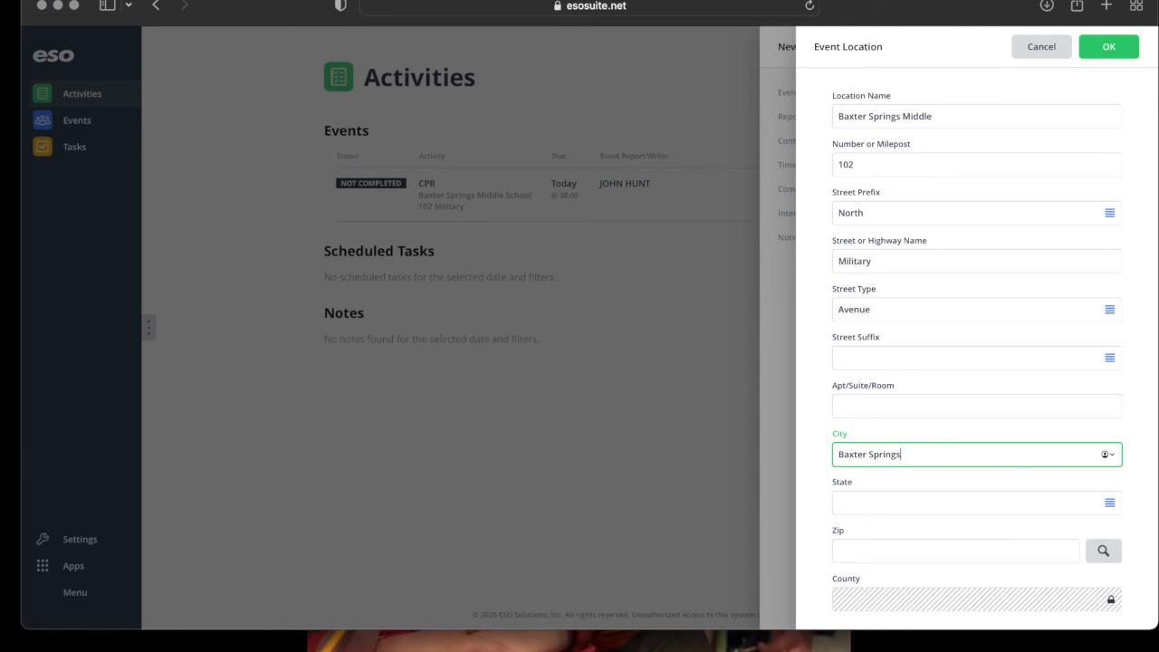
{"action": "key", "text": "Tab"}
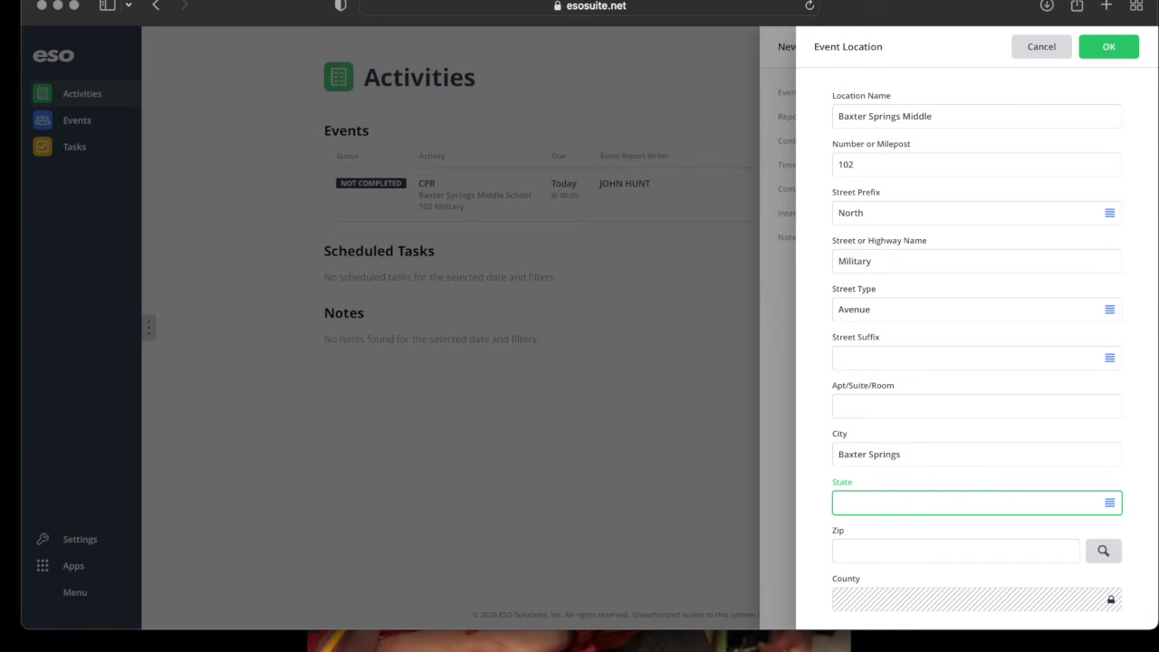
{"action": "key", "text": "Return"}
{"action": "type", "text": "ks"}
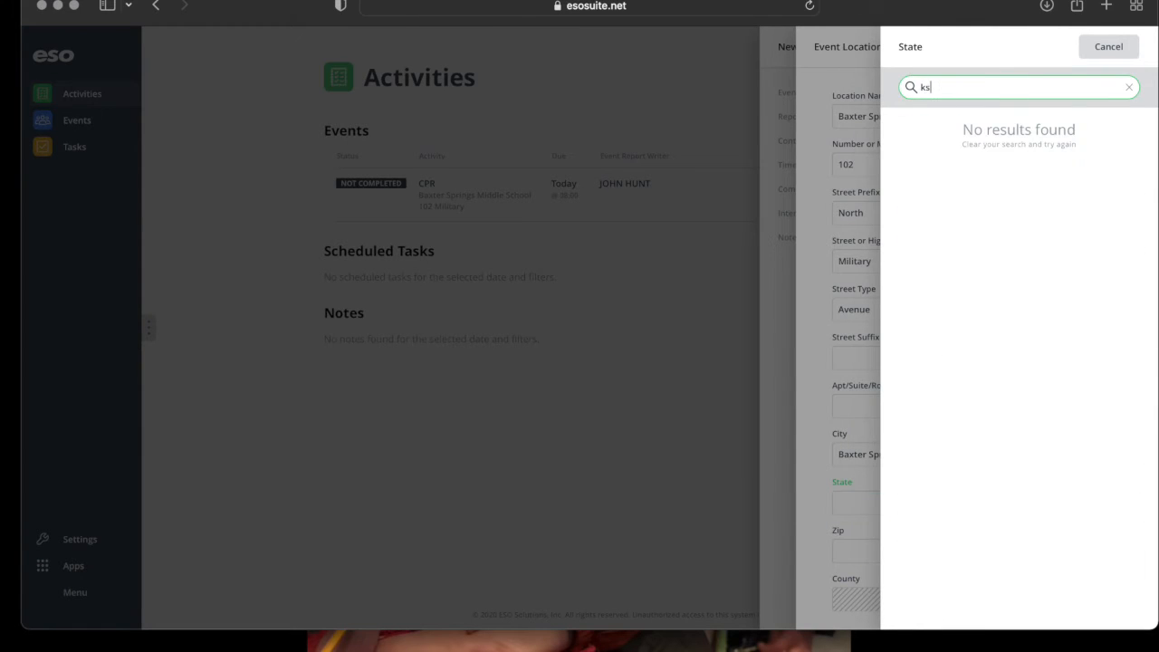
{"action": "key", "text": "BackSpace"}
{"action": "type", "text": "an"}
{"action": "key", "text": "Return"}
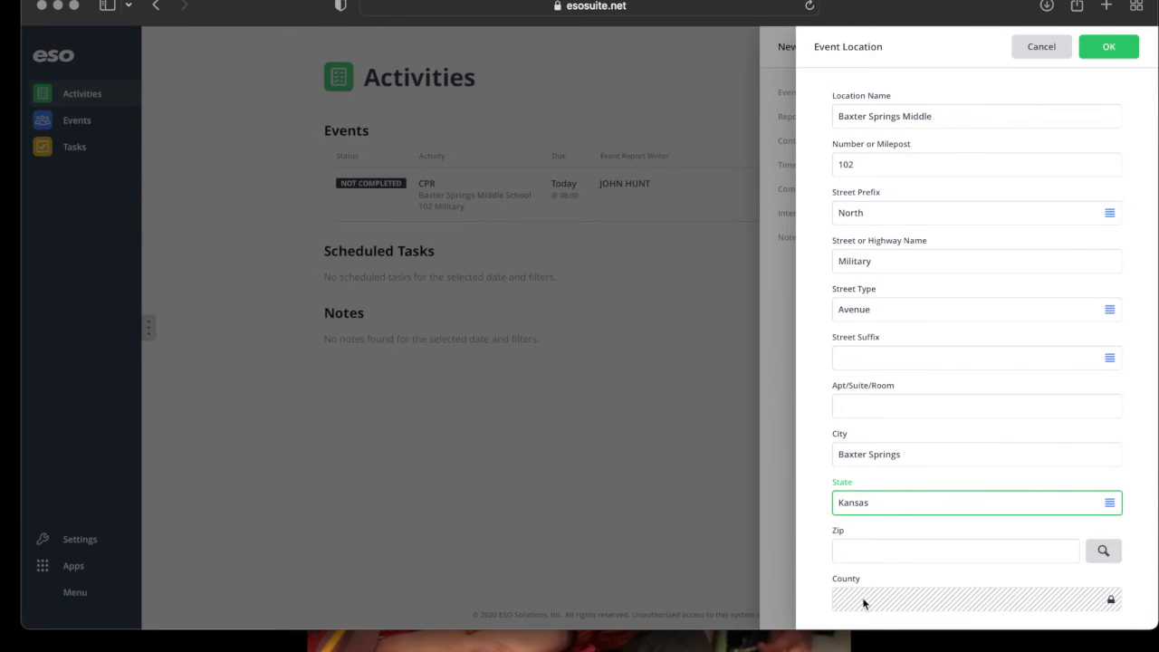
{"action": "left_click", "coordinate": [868, 553]}
{"action": "type", "text": "66713"}
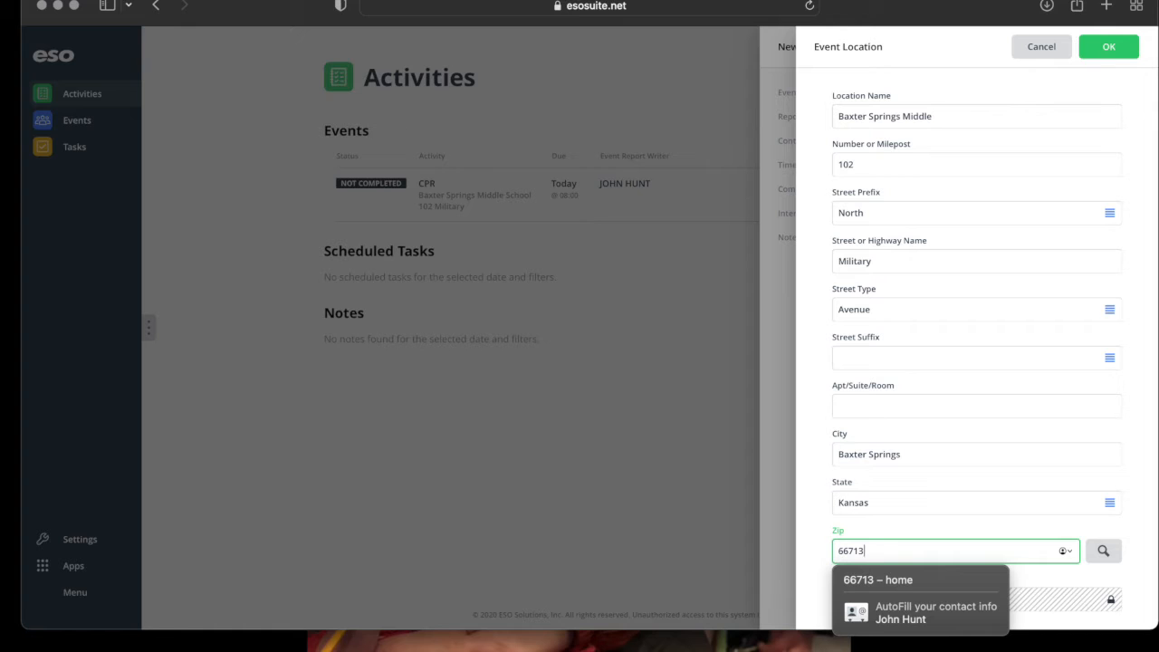
{"action": "left_click", "coordinate": [1034, 579]}
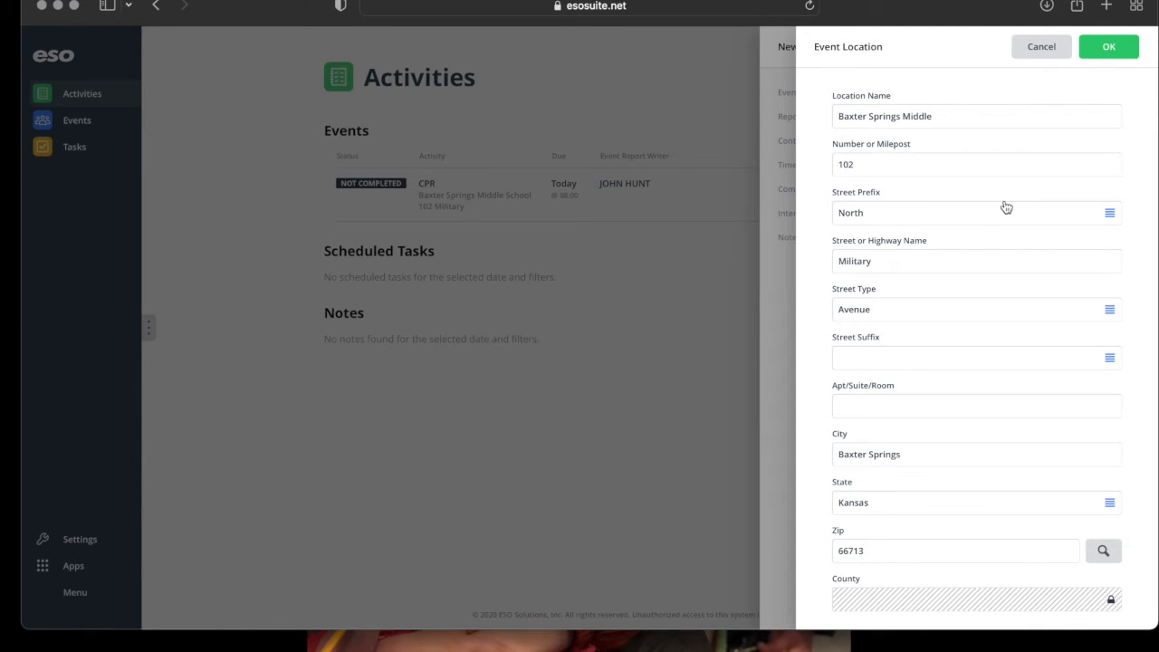
{"action": "left_click", "coordinate": [1100, 53]}
Set the event's report writer to the matching staff member.
{"action": "scroll", "coordinate": [976, 442], "scroll_direction": "down", "scroll_amount": 3}
{"action": "left_click", "coordinate": [939, 289]}
{"action": "type", "text": "john"}
{"action": "key", "text": "Return"}
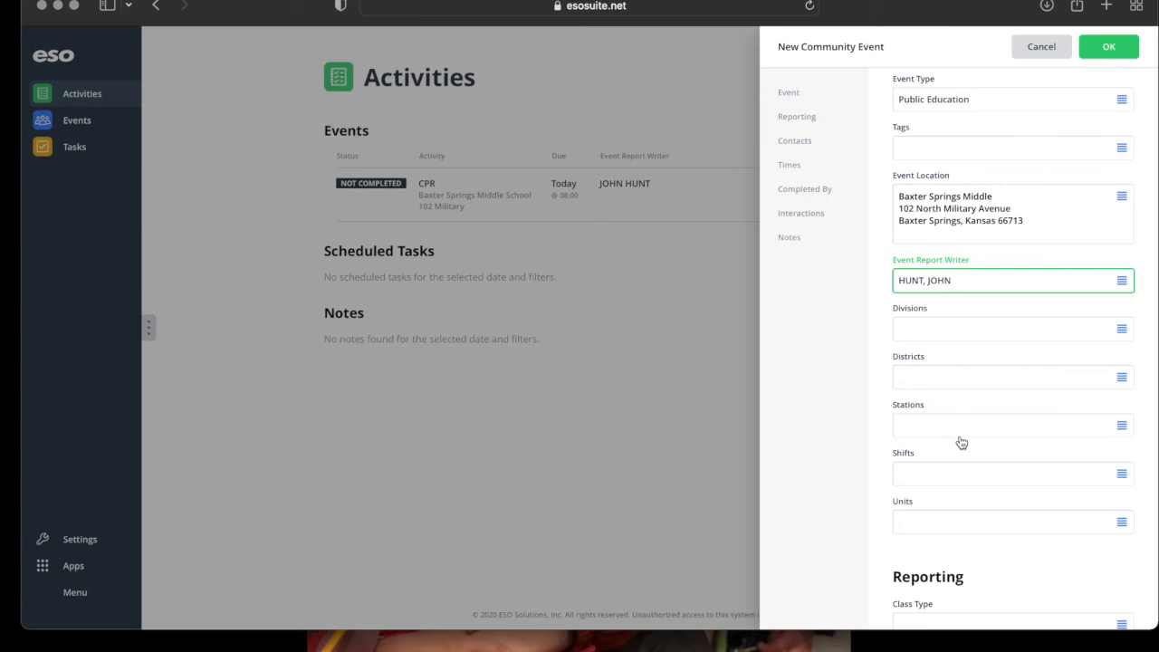
Set class type First Aid/CPR and risk reduction category Community Health, leaving accreditation empty.
{"action": "scroll", "coordinate": [962, 442], "scroll_direction": "down", "scroll_amount": 2}
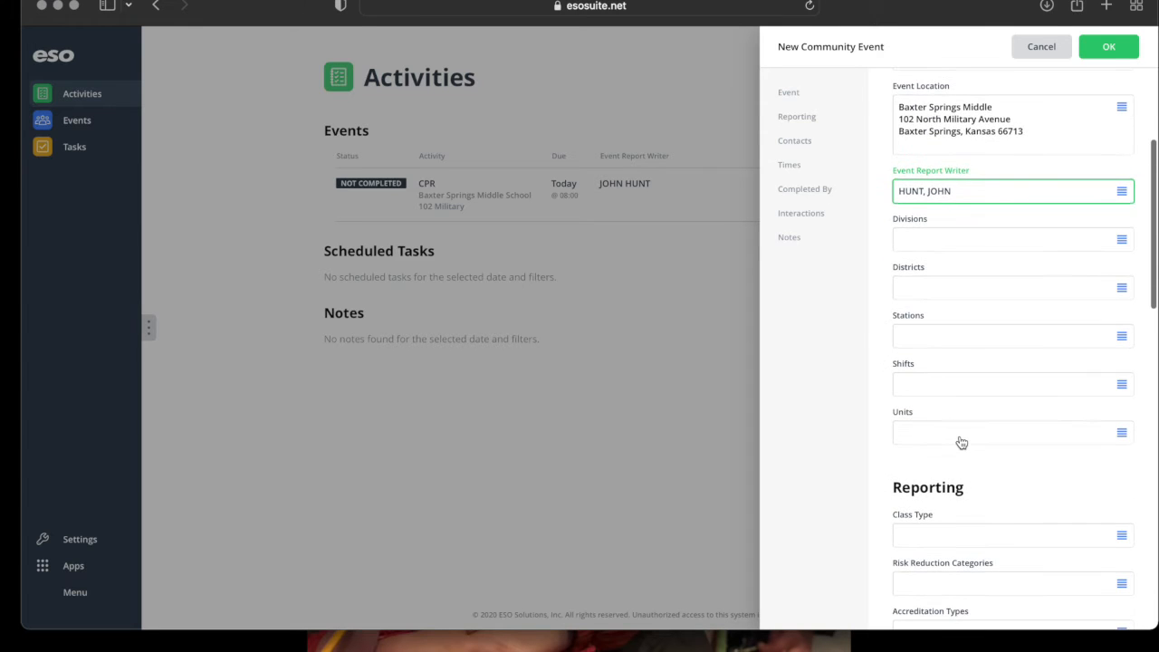
{"action": "scroll", "coordinate": [926, 491], "scroll_direction": "down", "scroll_amount": 5}
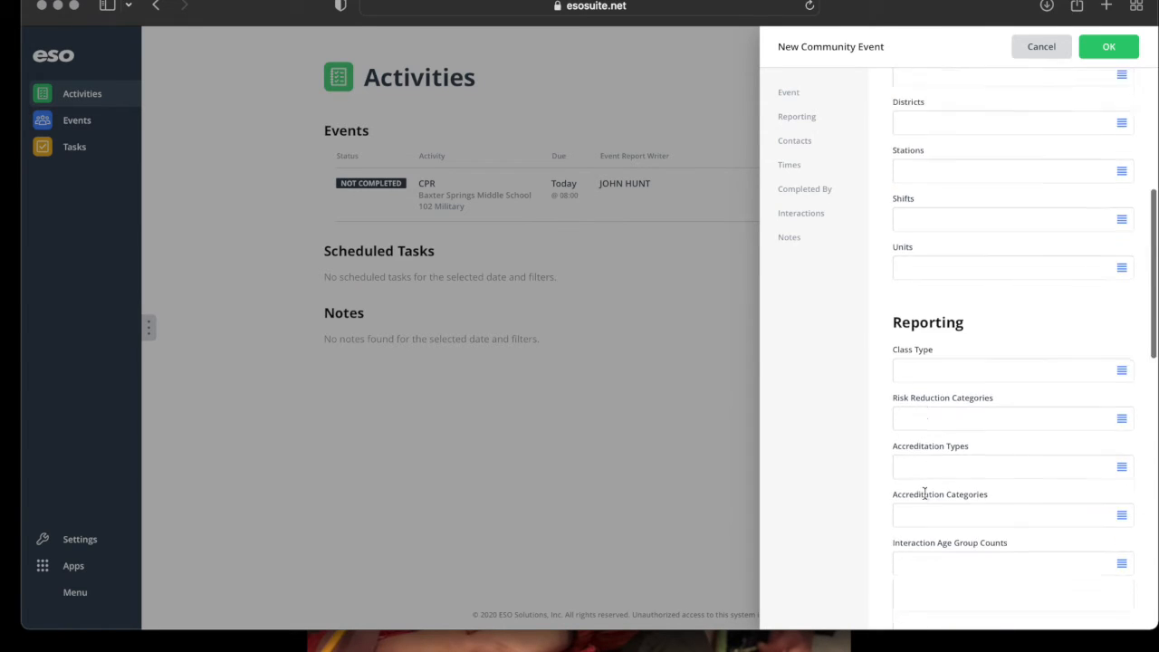
{"action": "left_click", "coordinate": [918, 304]}
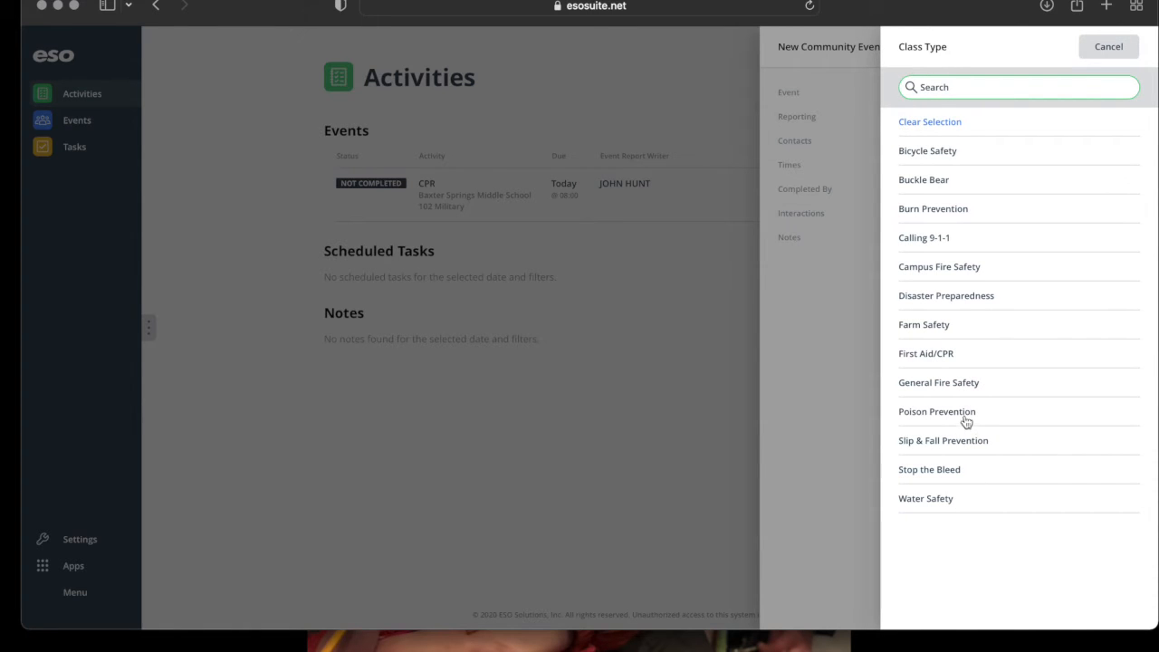
{"action": "left_click", "coordinate": [951, 357]}
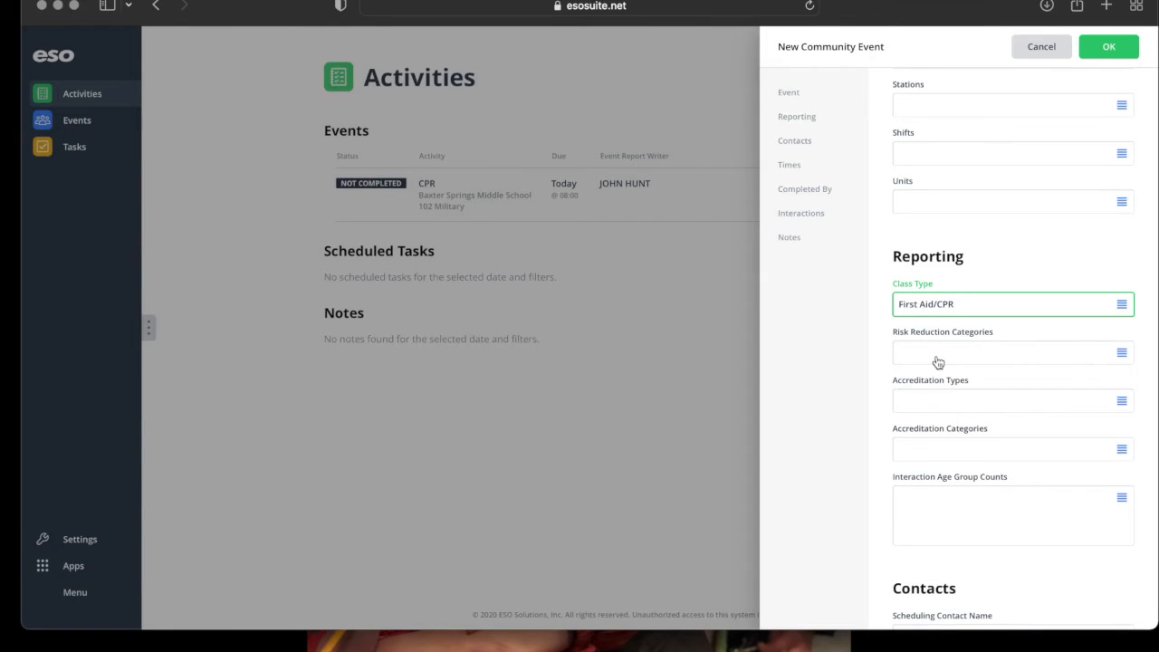
{"action": "left_click", "coordinate": [936, 356]}
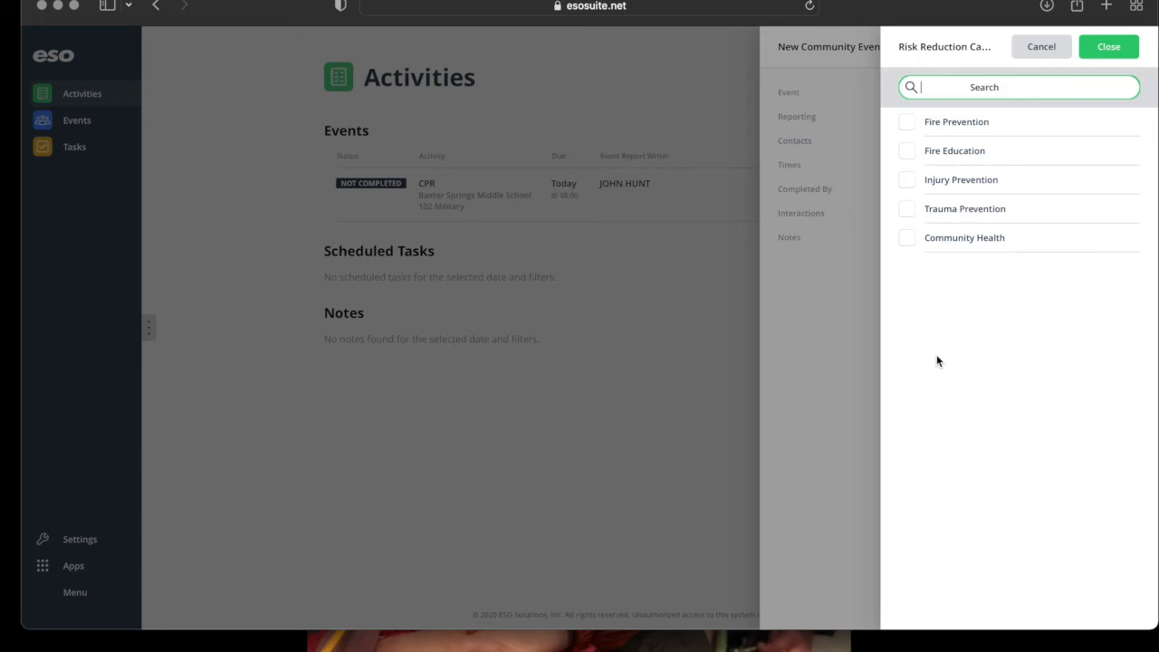
{"action": "left_click", "coordinate": [924, 237]}
{"action": "left_click", "coordinate": [1089, 58]}
{"action": "left_click", "coordinate": [959, 401]}
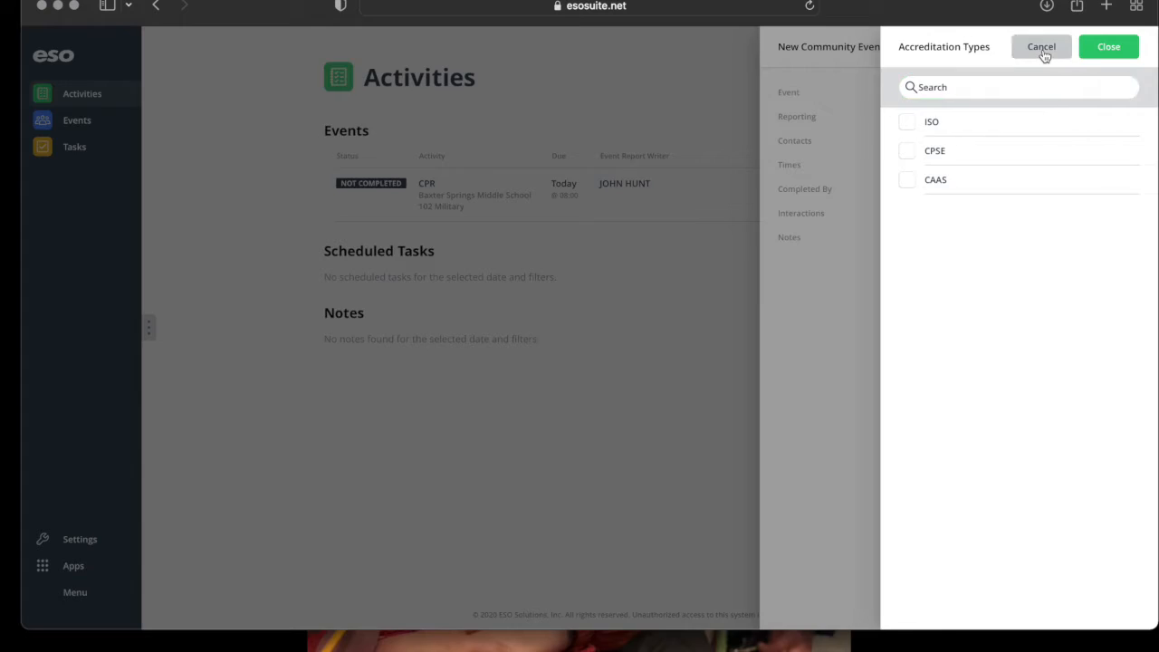
{"action": "left_click", "coordinate": [1042, 52]}
Enter interaction age counts of 22 for 10–14 years and 1 for 45–49 years.
{"action": "scroll", "coordinate": [953, 499], "scroll_direction": "down", "scroll_amount": 3}
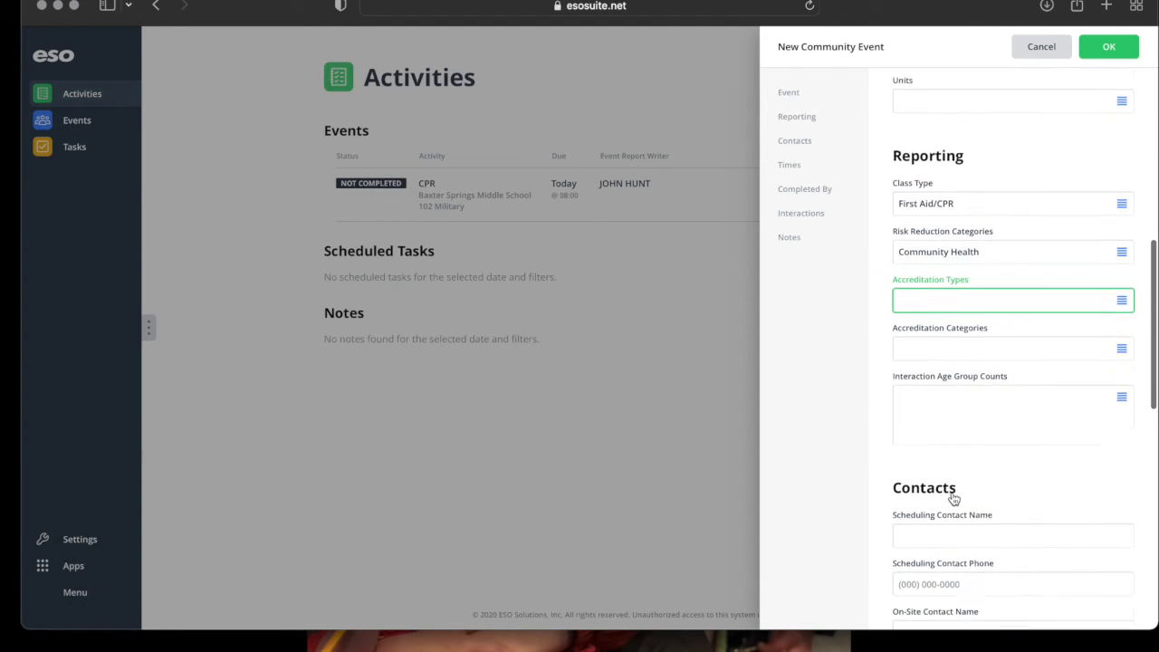
{"action": "left_click", "coordinate": [984, 396]}
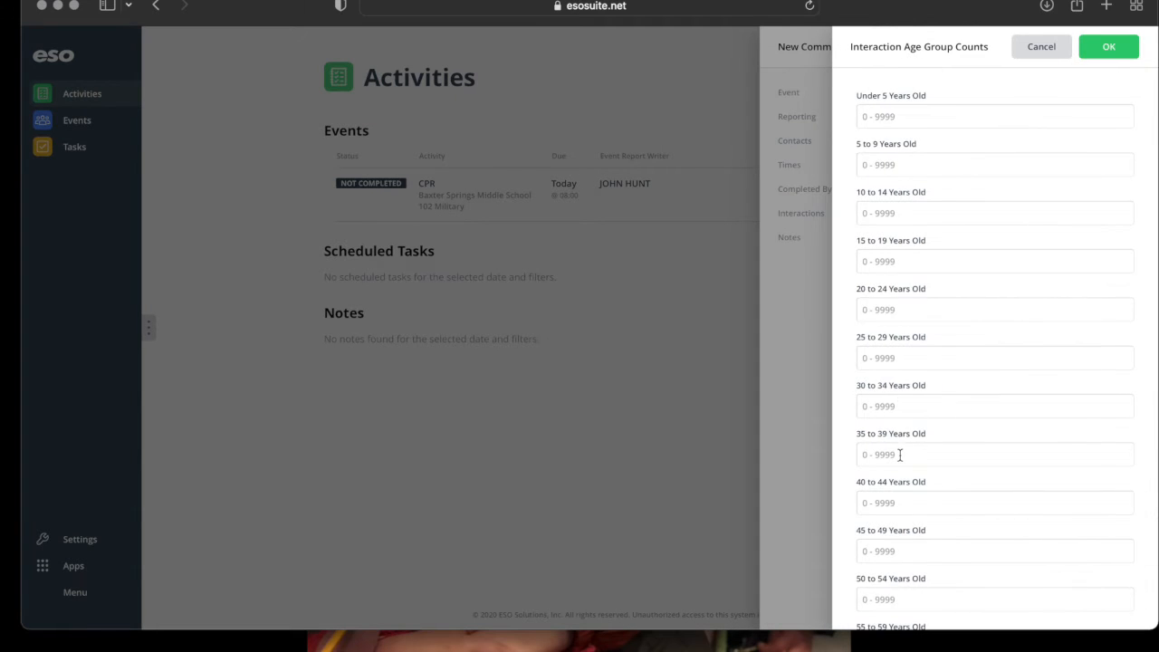
{"action": "scroll", "coordinate": [899, 455], "scroll_direction": "down", "scroll_amount": 2}
{"action": "scroll", "coordinate": [898, 457], "scroll_direction": "up", "scroll_amount": 2}
{"action": "left_click", "coordinate": [898, 200]}
{"action": "type", "text": "22"}
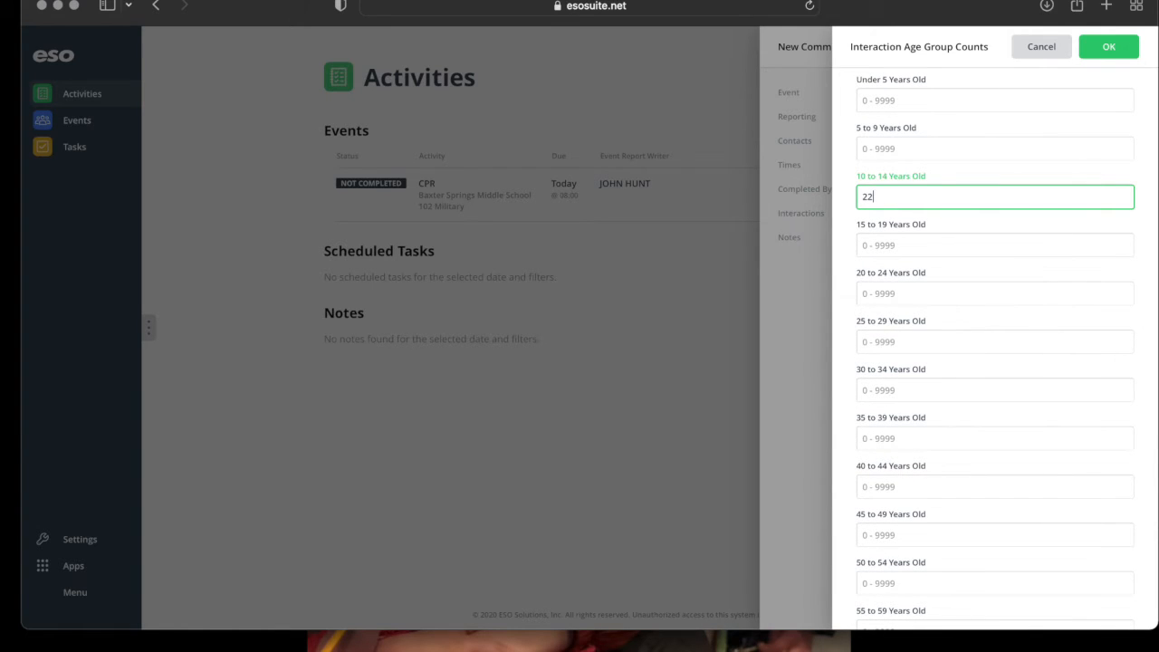
{"action": "scroll", "coordinate": [904, 386], "scroll_direction": "down", "scroll_amount": 2}
{"action": "scroll", "coordinate": [904, 386], "scroll_direction": "down", "scroll_amount": 2}
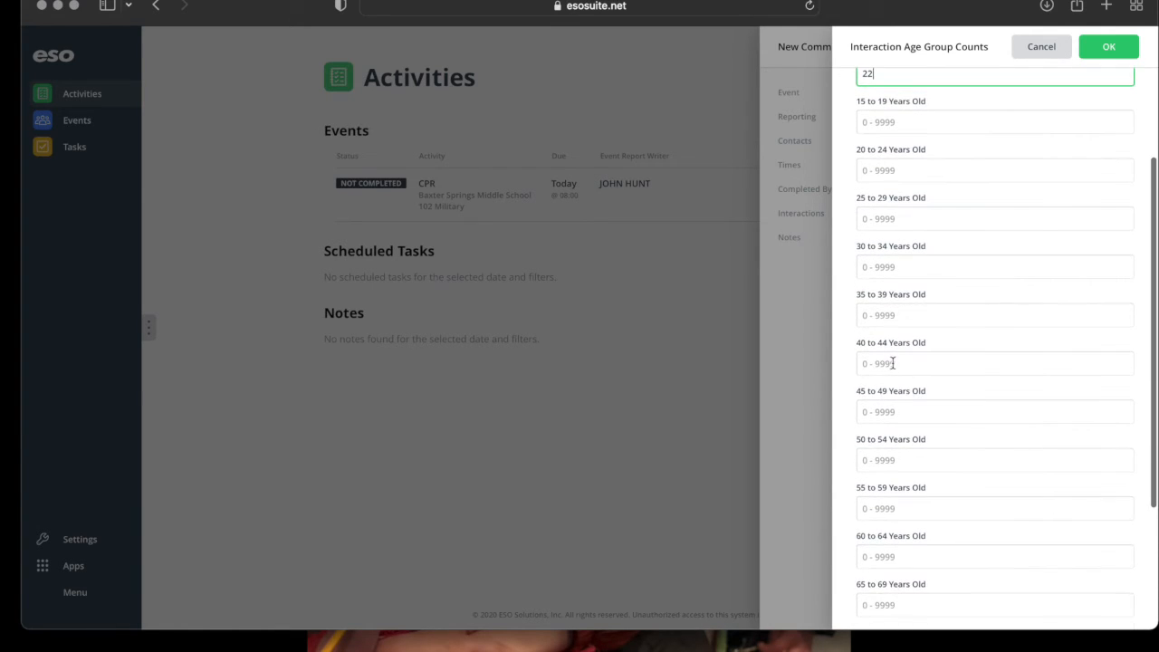
{"action": "left_click", "coordinate": [878, 415]}
{"action": "type", "text": "1"}
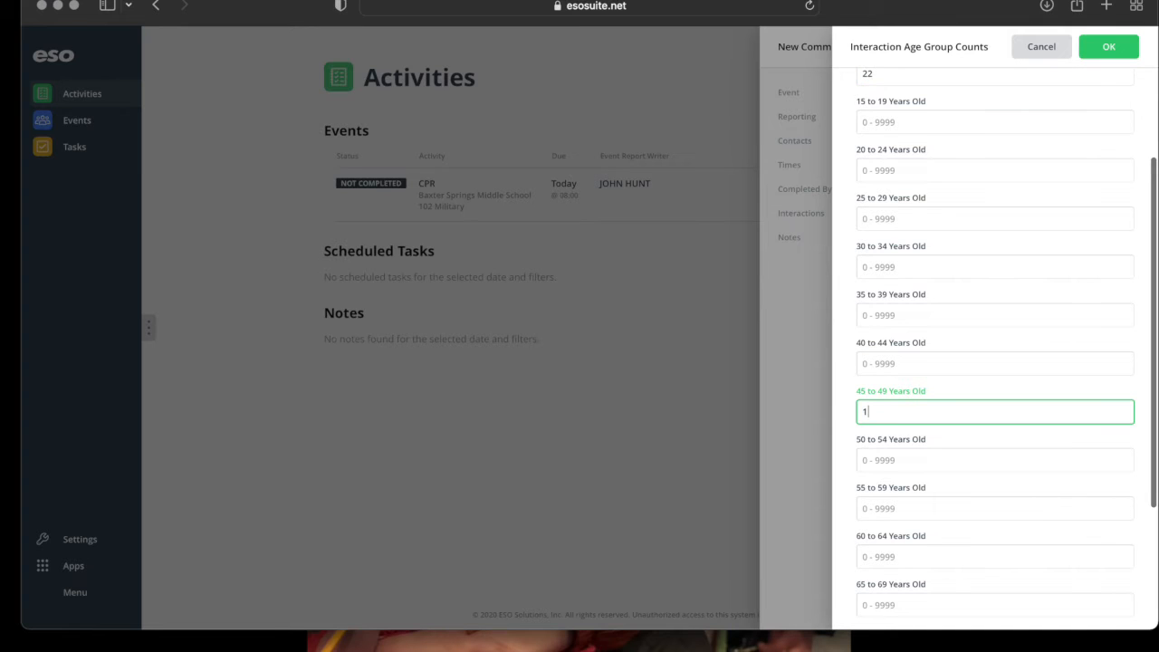
{"action": "left_click", "coordinate": [1108, 56]}
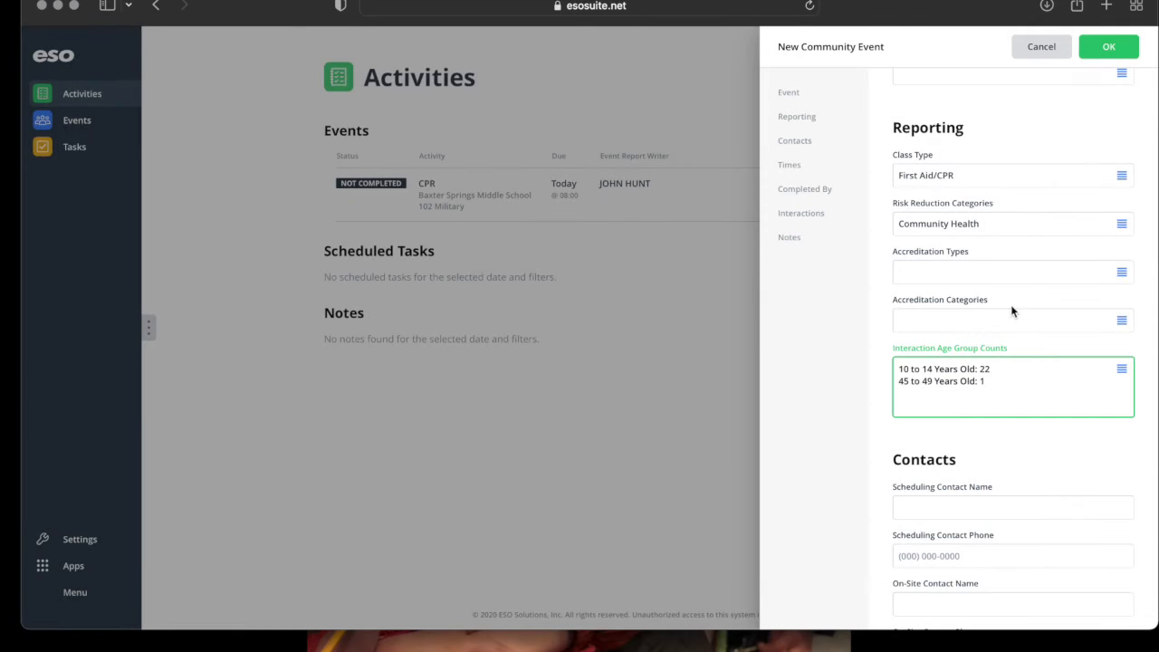
{"action": "scroll", "coordinate": [1027, 408], "scroll_direction": "down", "scroll_amount": 5}
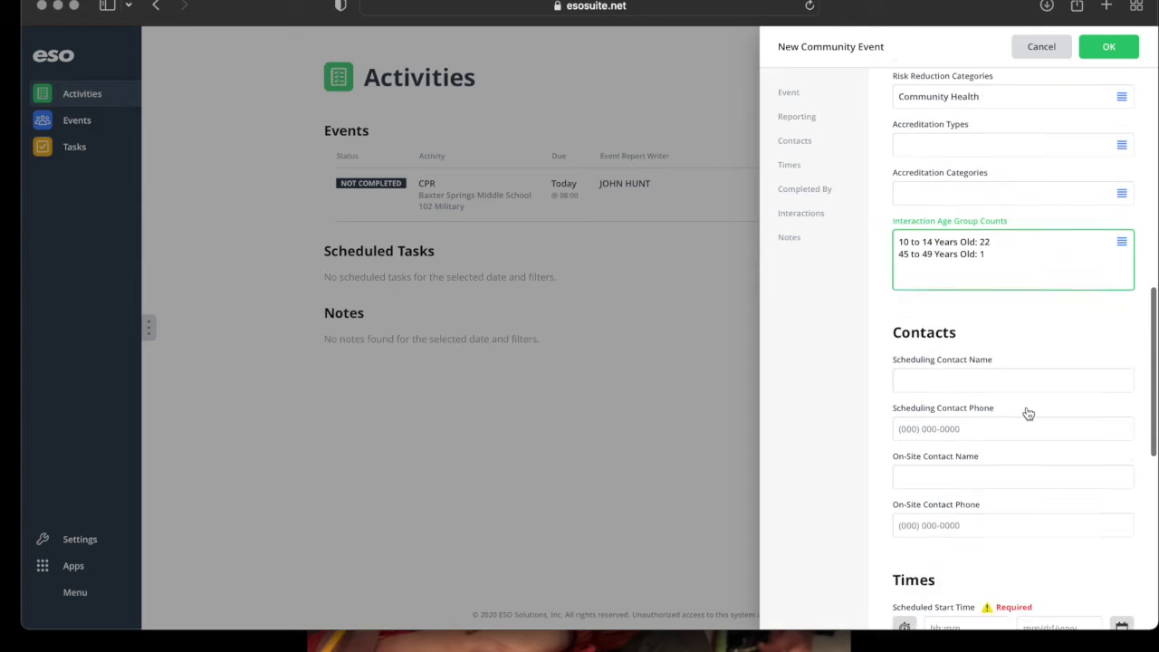
Pick the scheduling contact from suggestions and apply it to both contact names.
{"action": "left_click", "coordinate": [940, 307]}
{"action": "type", "text": "S"}
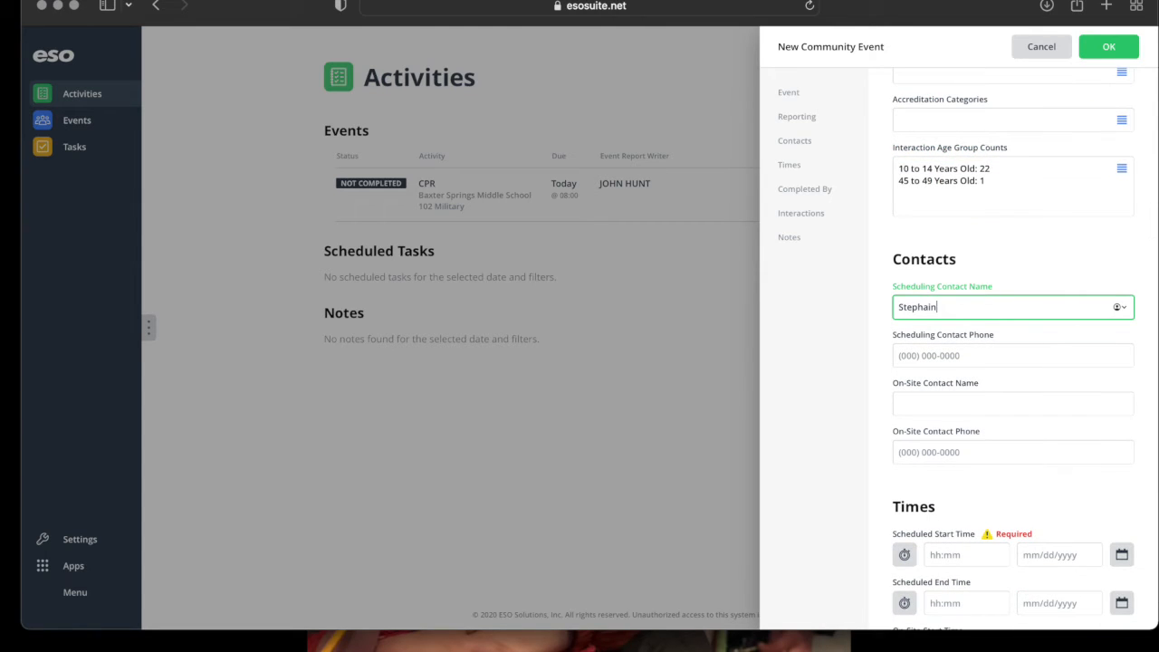
{"action": "type", "text": "tephi"}
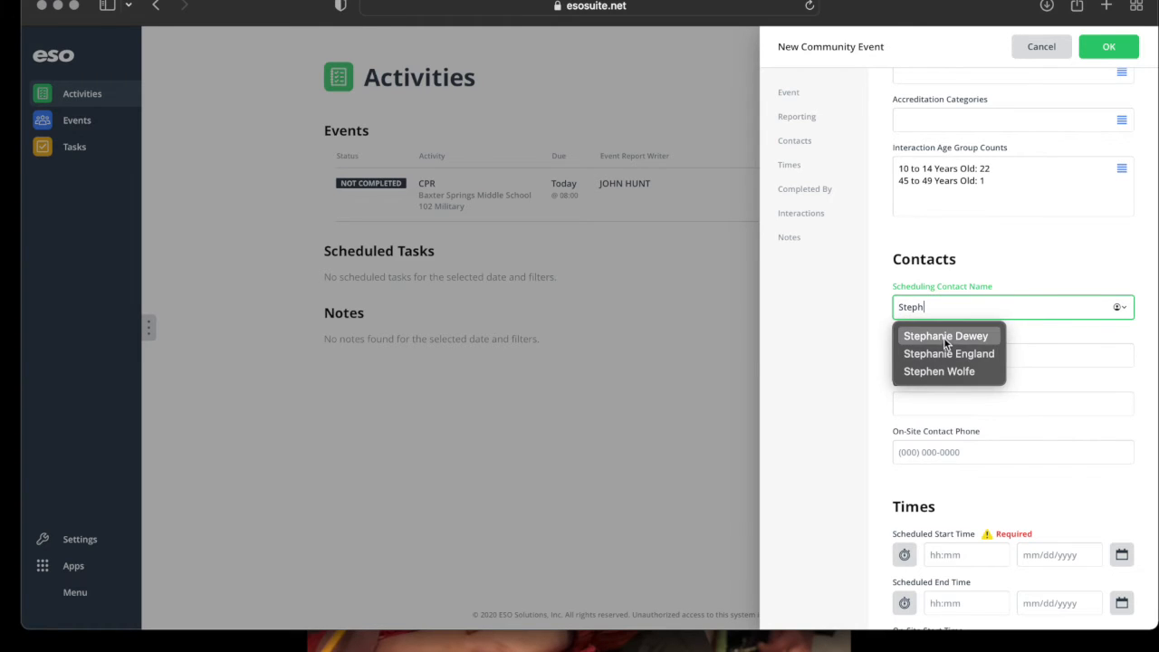
{"action": "left_click", "coordinate": [945, 336]}
{"action": "left_click", "coordinate": [816, 349]}
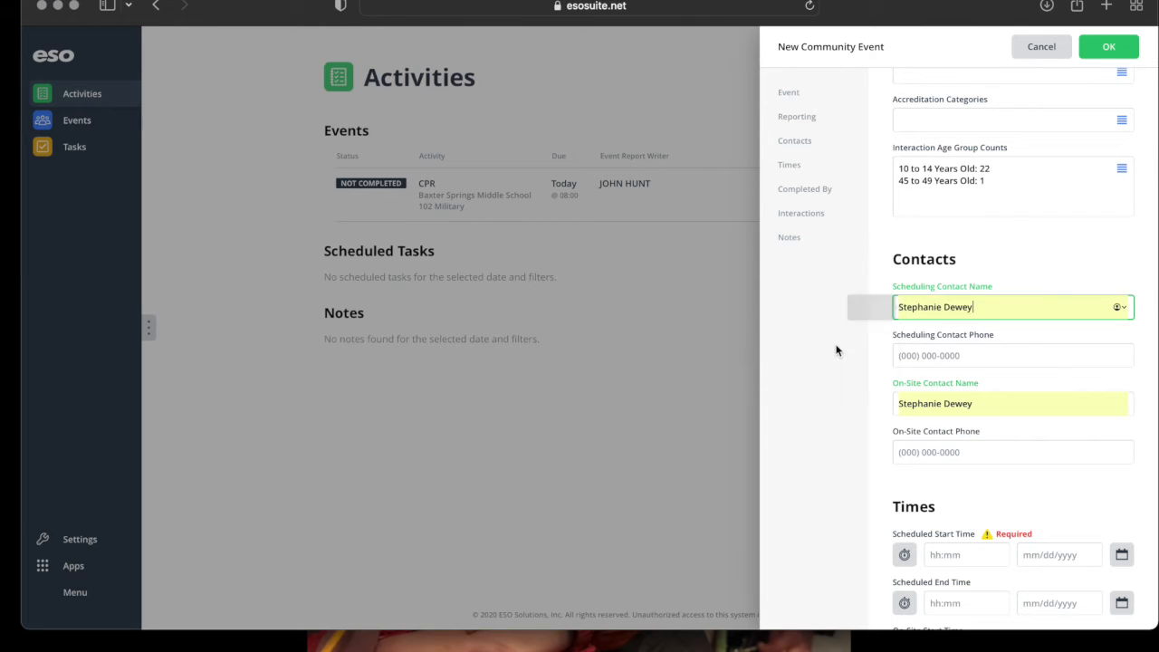
Set the scheduled time to 08:00–09:27 on 04/07/2022.
{"action": "scroll", "coordinate": [985, 512], "scroll_direction": "down", "scroll_amount": 3}
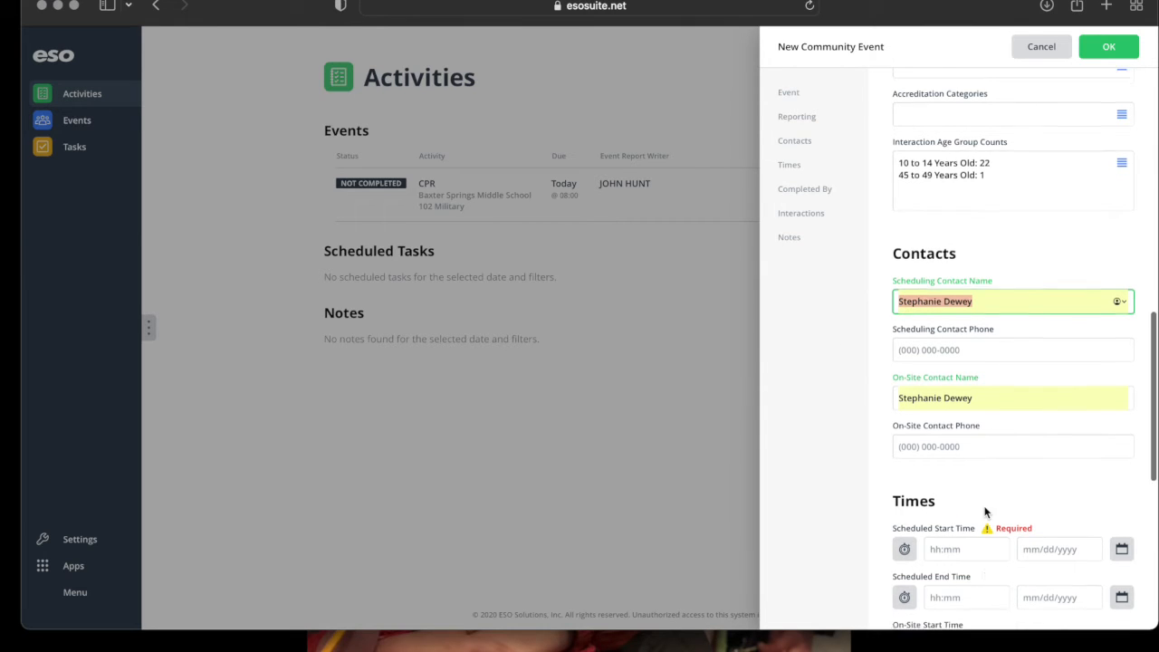
{"action": "scroll", "coordinate": [926, 489], "scroll_direction": "down", "scroll_amount": 2}
{"action": "left_click", "coordinate": [930, 416]}
{"action": "type", "text": "08:00"}
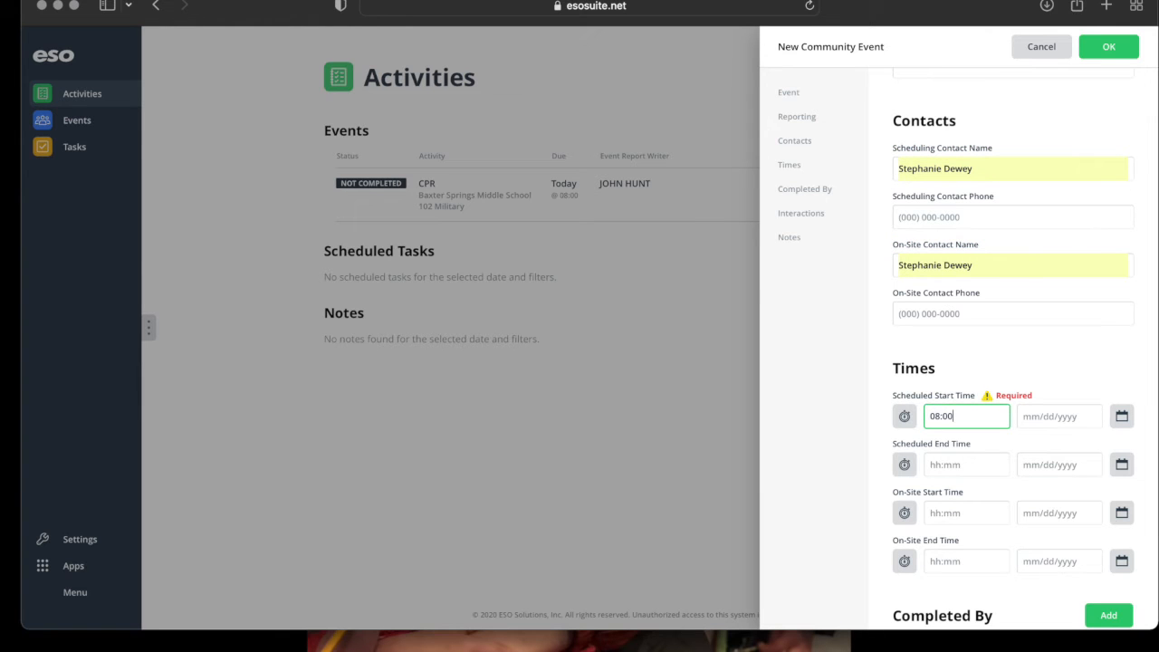
{"action": "left_click", "coordinate": [1120, 418]}
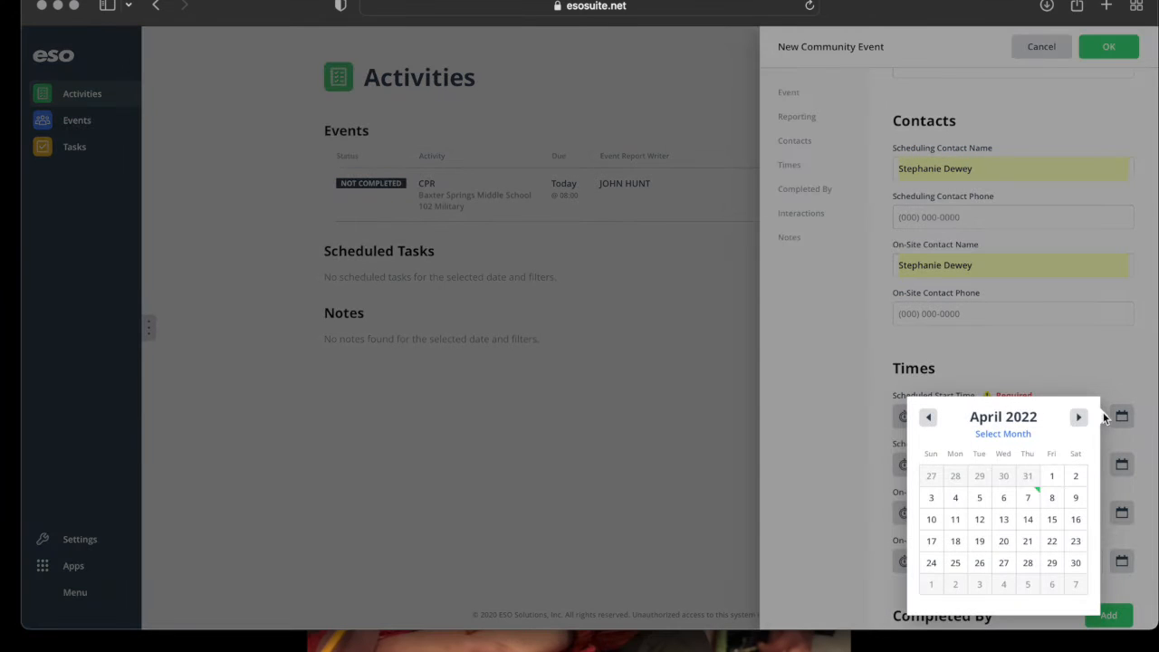
{"action": "left_click", "coordinate": [1029, 499]}
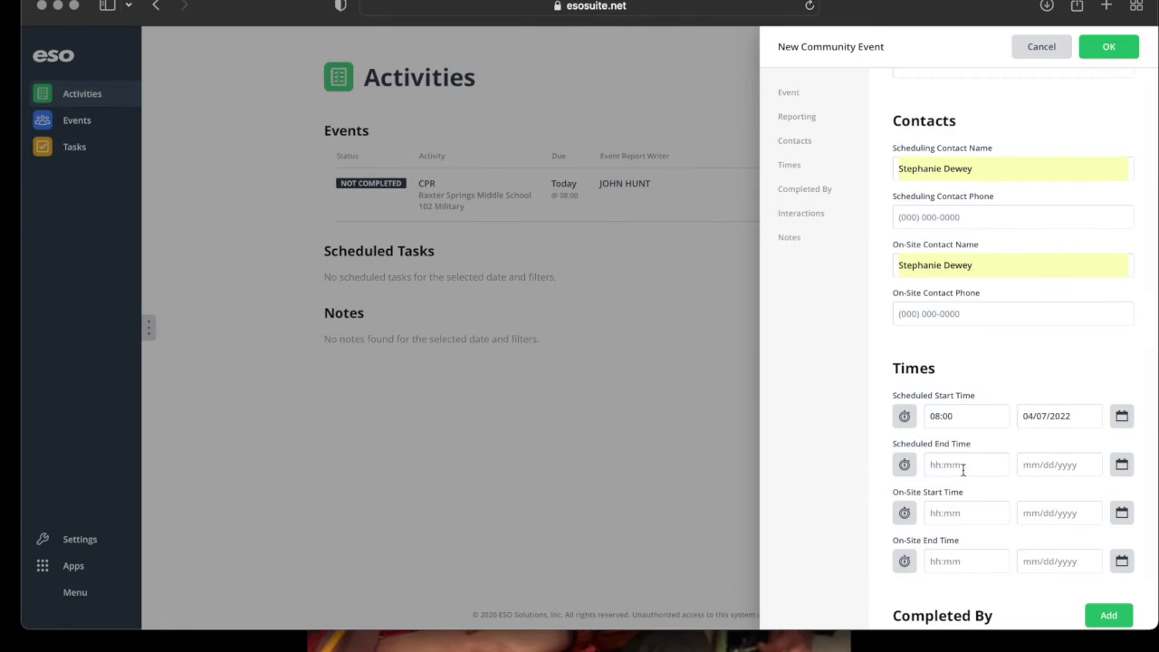
{"action": "left_click", "coordinate": [929, 467]}
{"action": "type", "text": "09:27"}
{"action": "left_click", "coordinate": [1121, 464]}
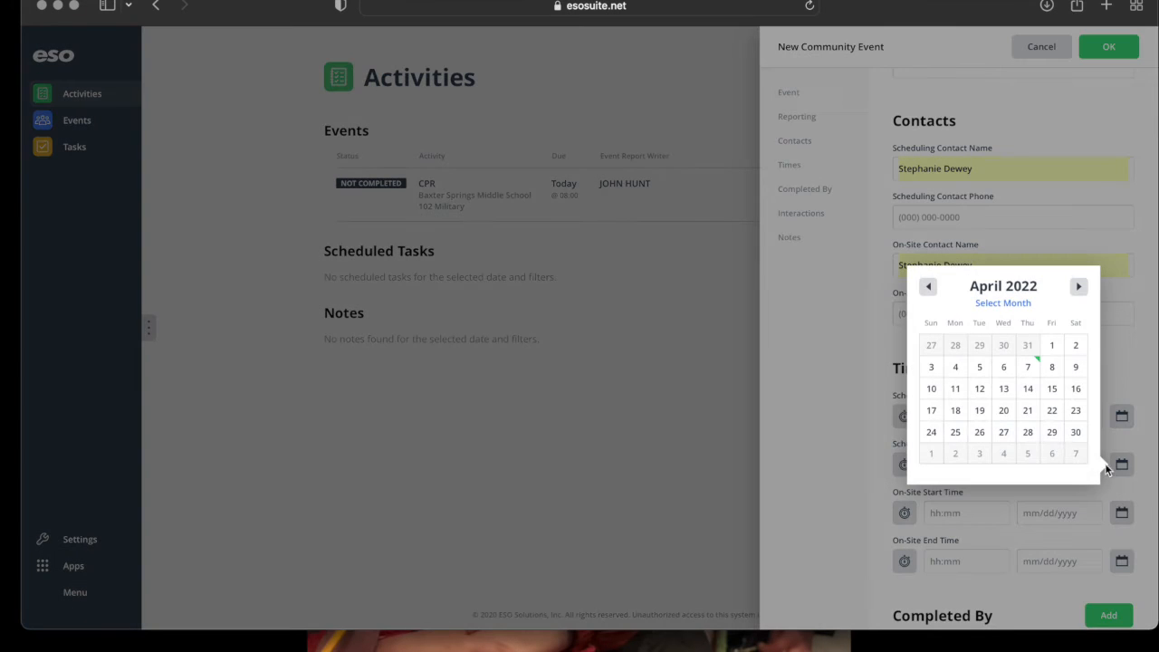
{"action": "left_click", "coordinate": [1033, 371]}
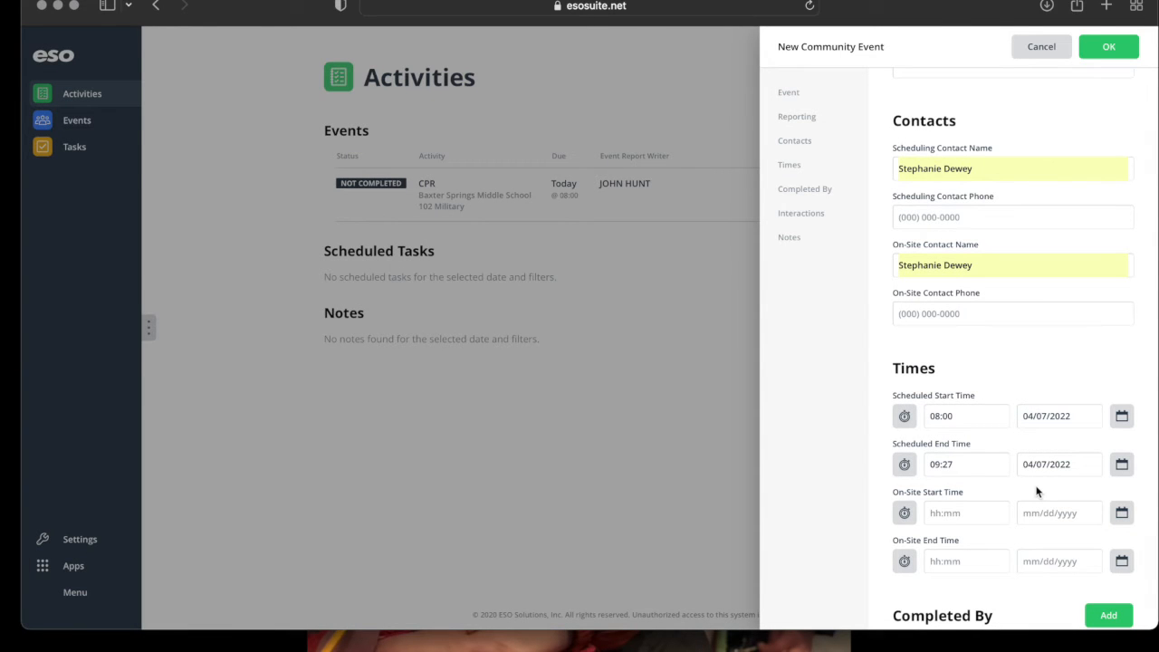
Set the on-site time to 07:55–09:30 on 04/07/2022.
{"action": "left_click", "coordinate": [931, 514]}
{"action": "type", "text": "0"}
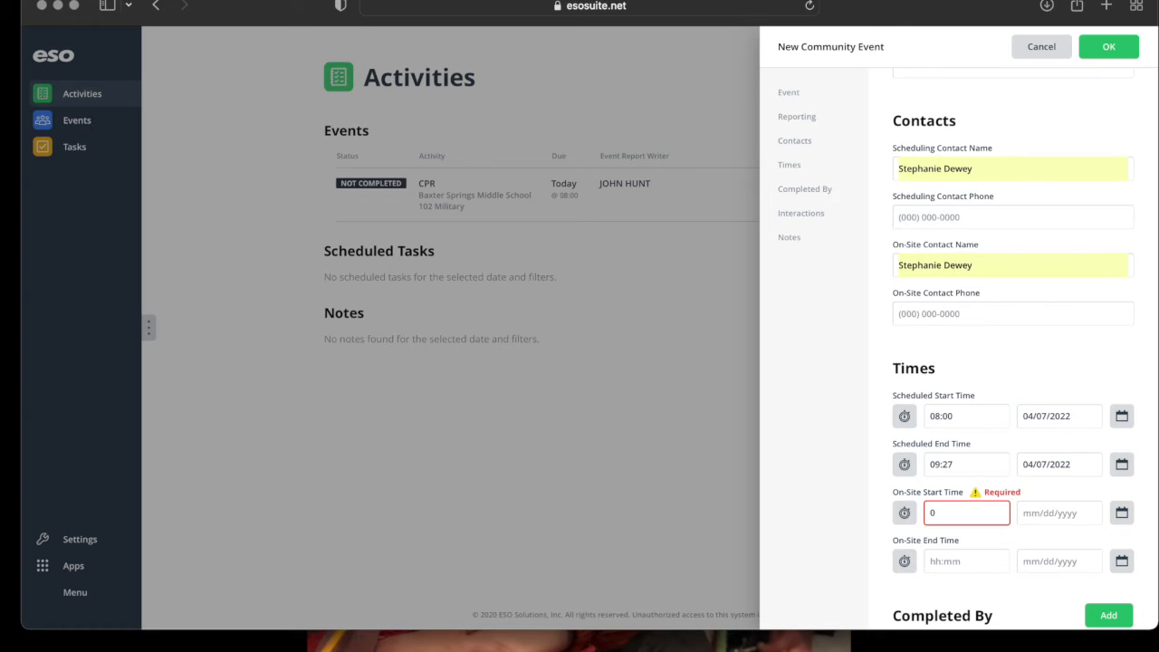
{"action": "type", "text": "7:55"}
{"action": "left_click", "coordinate": [1033, 515]}
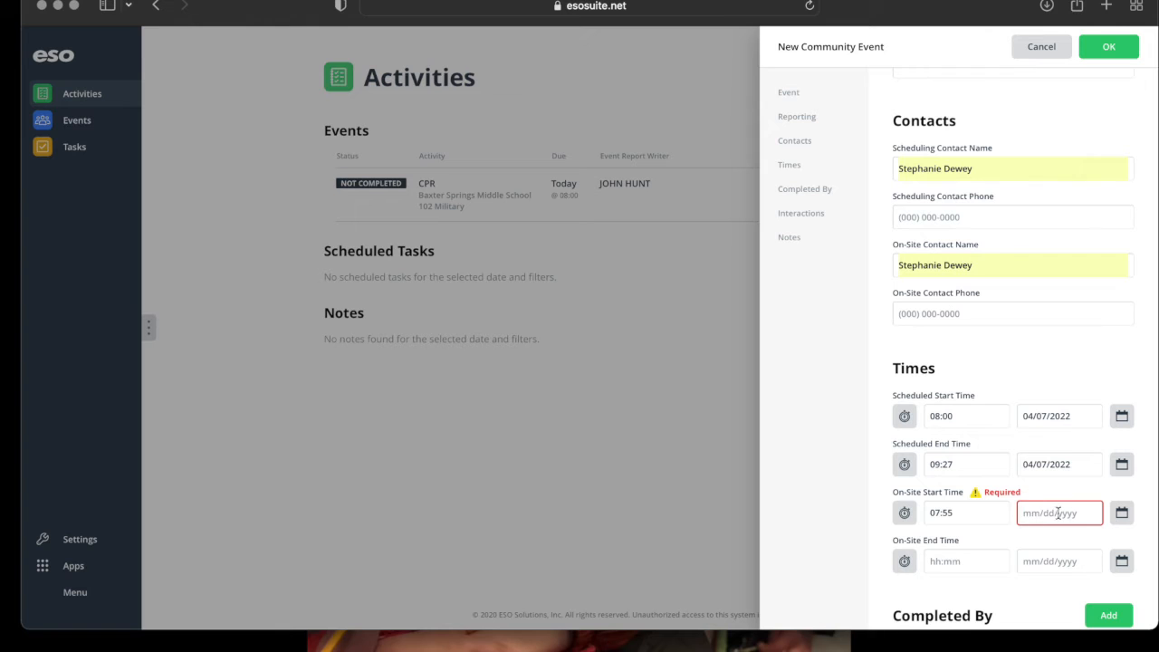
{"action": "left_click", "coordinate": [1122, 514]}
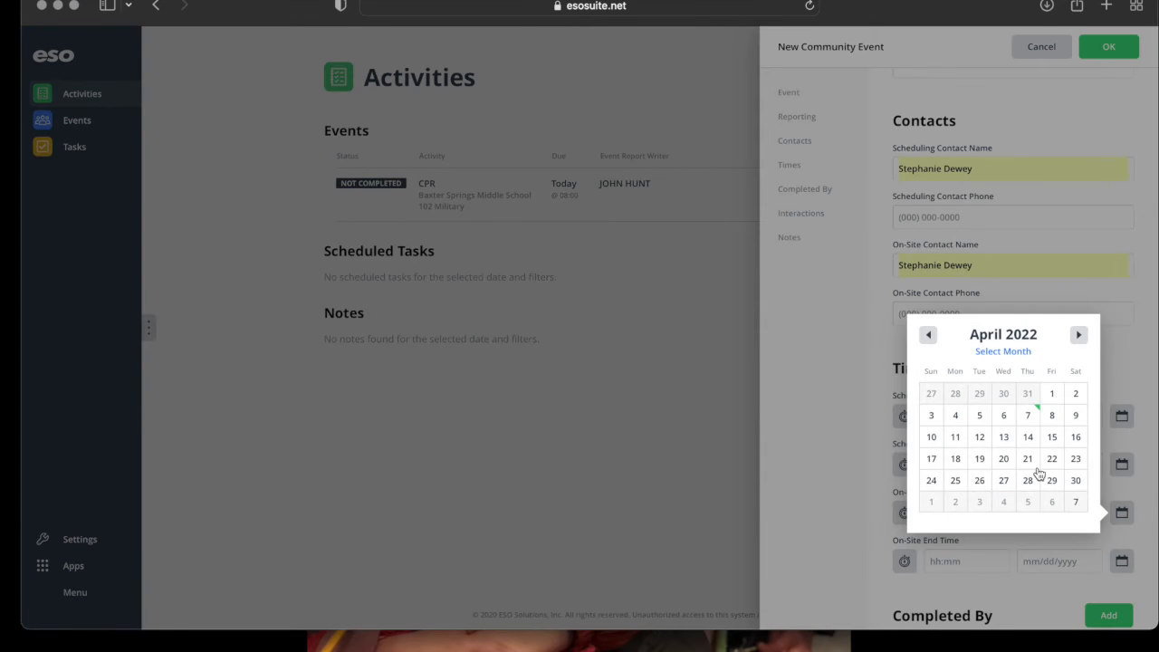
{"action": "left_click", "coordinate": [1038, 419]}
{"action": "left_click", "coordinate": [932, 561]}
{"action": "type", "text": "09:30"}
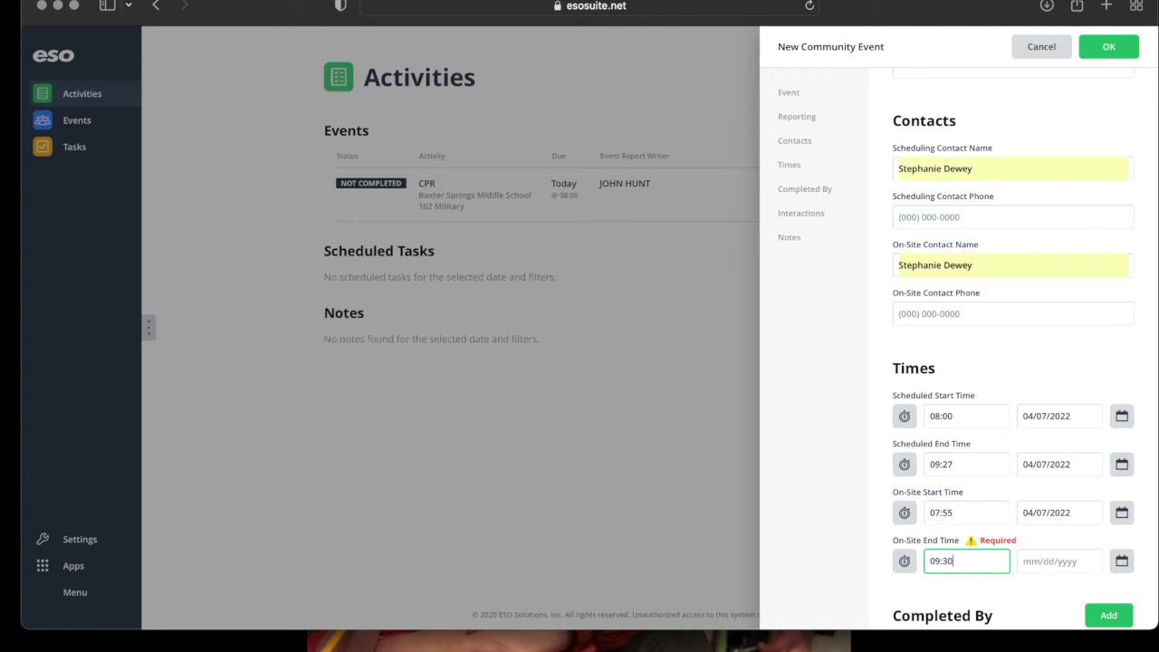
{"action": "left_click", "coordinate": [1119, 561]}
{"action": "left_click", "coordinate": [1030, 464]}
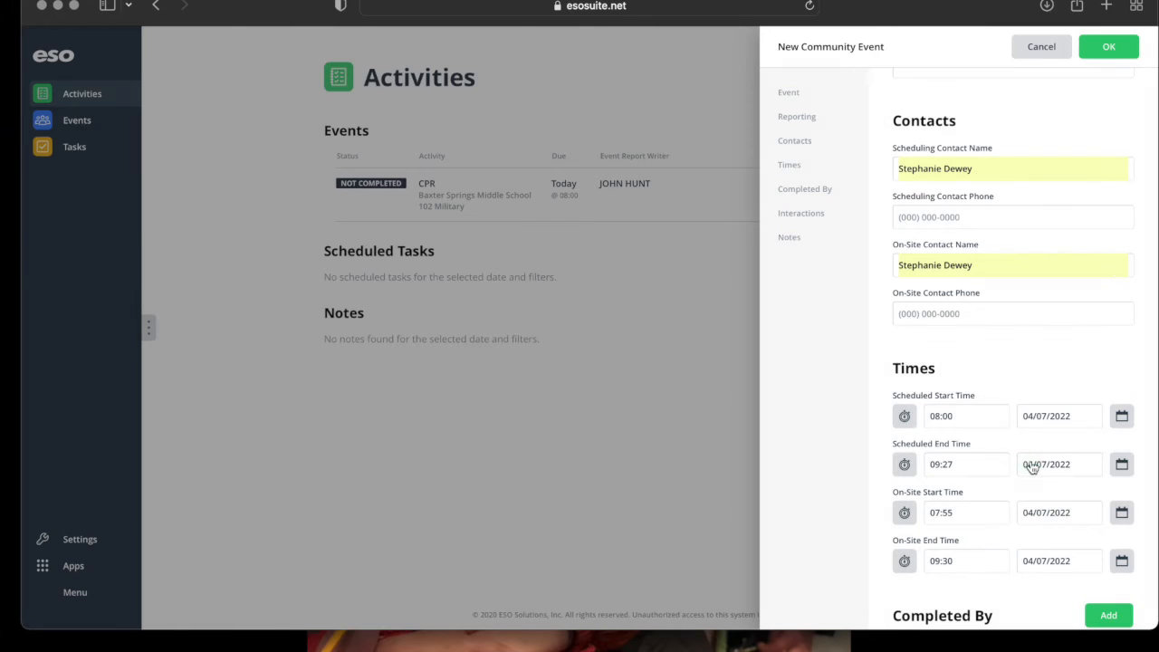
{"action": "scroll", "coordinate": [1027, 549], "scroll_direction": "down", "scroll_amount": 5}
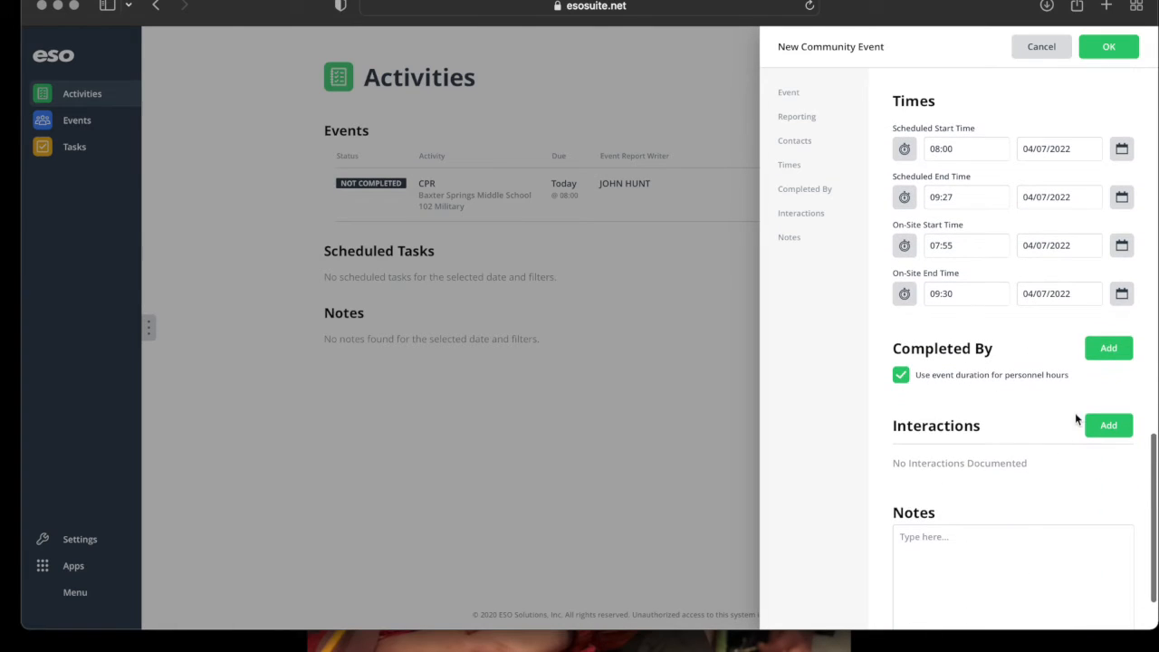
Add the instructor to the Completed By list.
{"action": "left_click", "coordinate": [1120, 351]}
{"action": "type", "text": "hunt"}
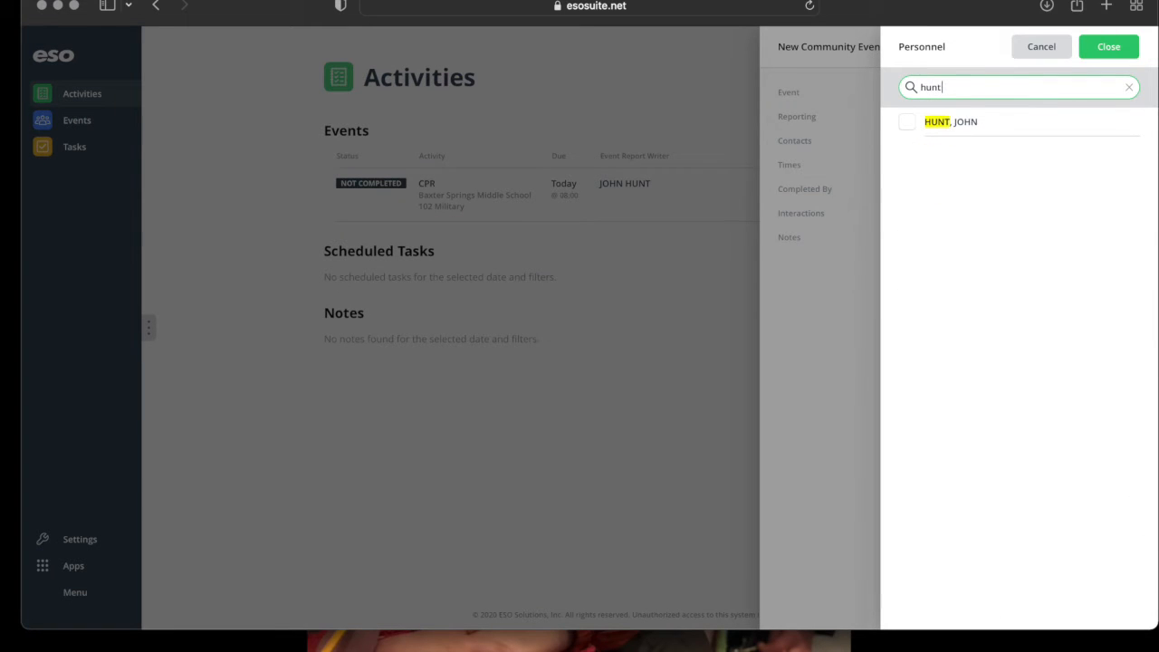
{"action": "left_click", "coordinate": [1027, 127]}
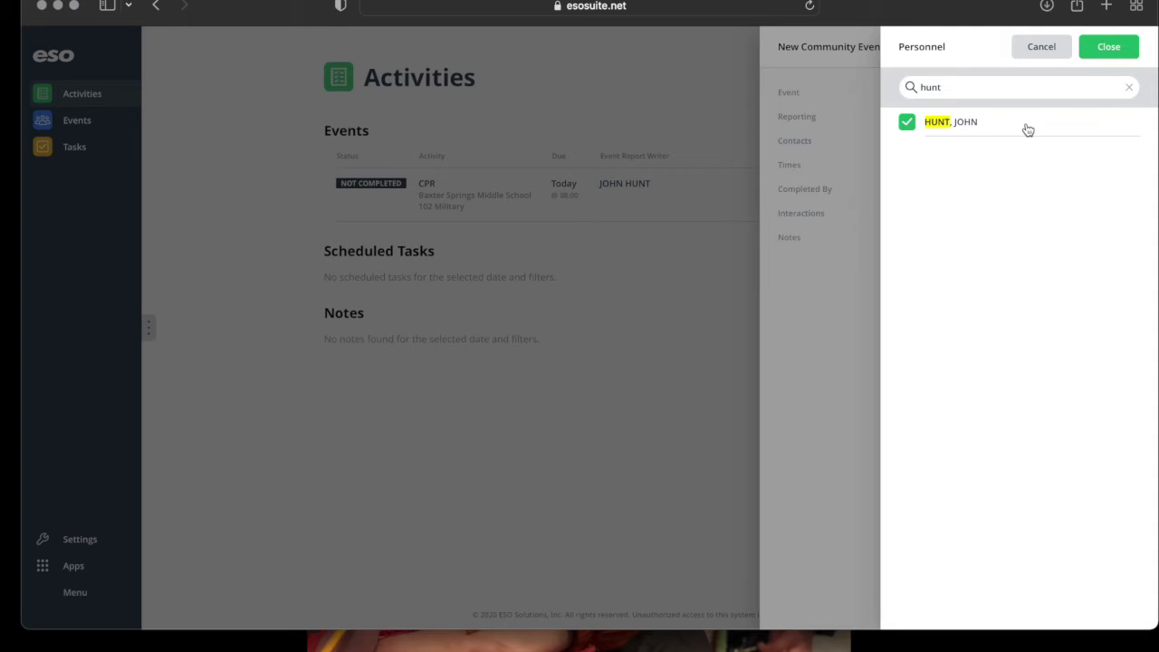
{"action": "left_click", "coordinate": [1093, 61]}
Set the event status to Scheduled and save the new CPR event.
{"action": "scroll", "coordinate": [1060, 530], "scroll_direction": "down", "scroll_amount": 3}
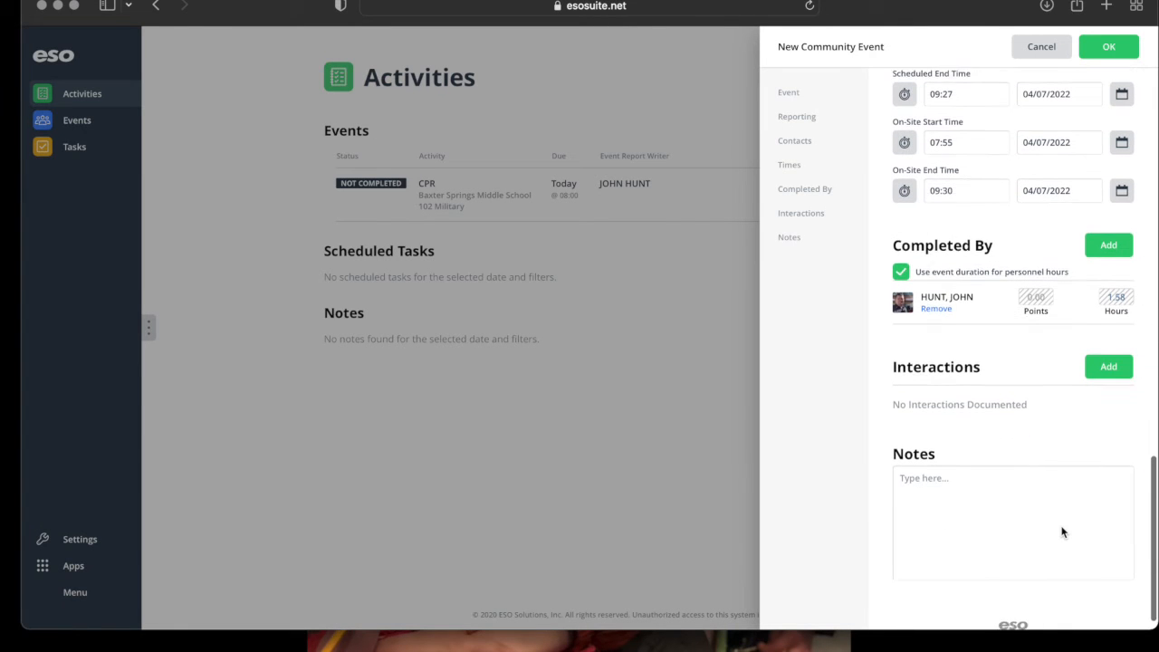
{"action": "scroll", "coordinate": [1061, 526], "scroll_direction": "down", "scroll_amount": 1}
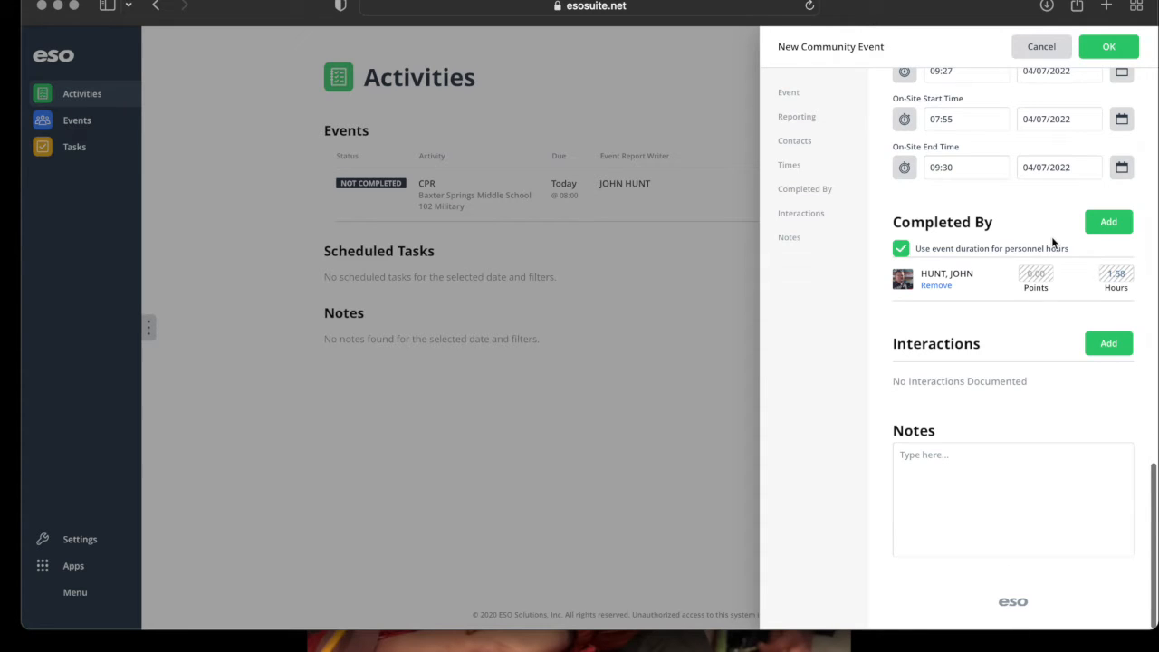
{"action": "scroll", "coordinate": [1052, 242], "scroll_direction": "up", "scroll_amount": 10}
{"action": "scroll", "coordinate": [1052, 242], "scroll_direction": "up", "scroll_amount": 2}
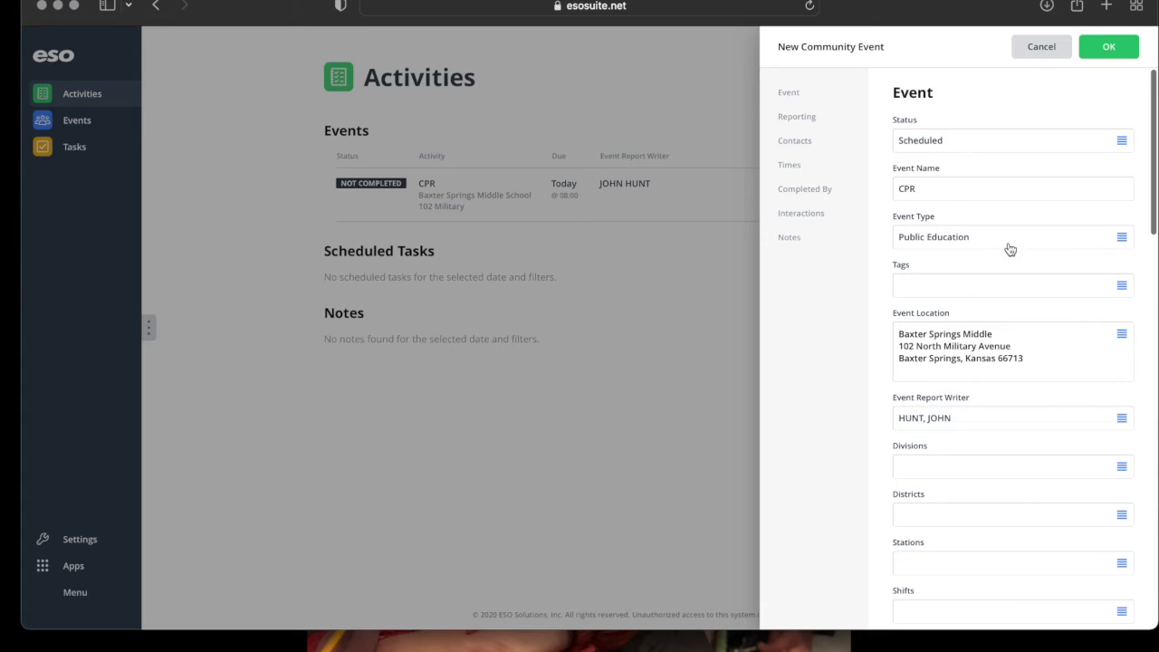
{"action": "left_click", "coordinate": [964, 145]}
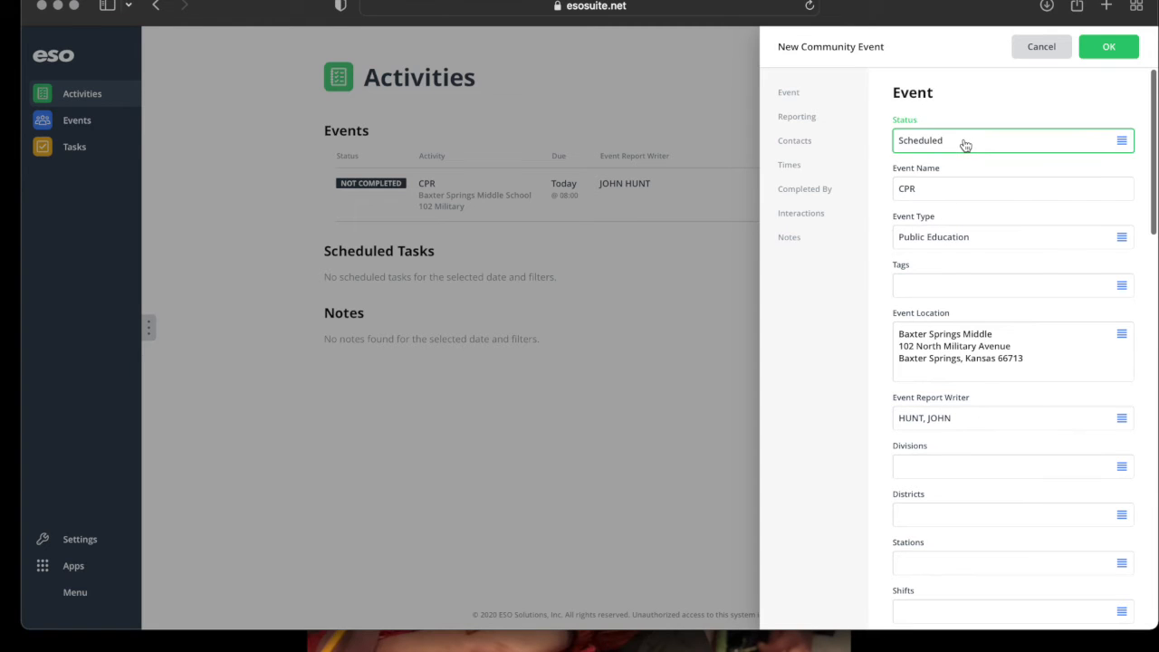
{"action": "left_click", "coordinate": [945, 156]}
{"action": "left_click", "coordinate": [1107, 55]}
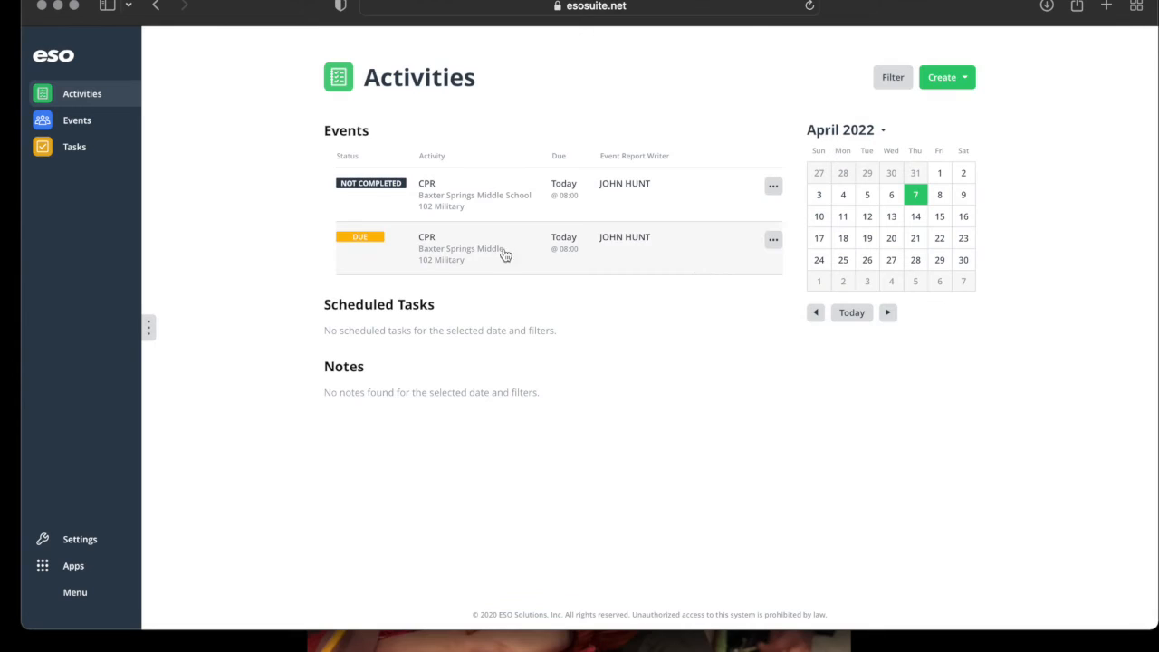
{"action": "left_click", "coordinate": [459, 259]}
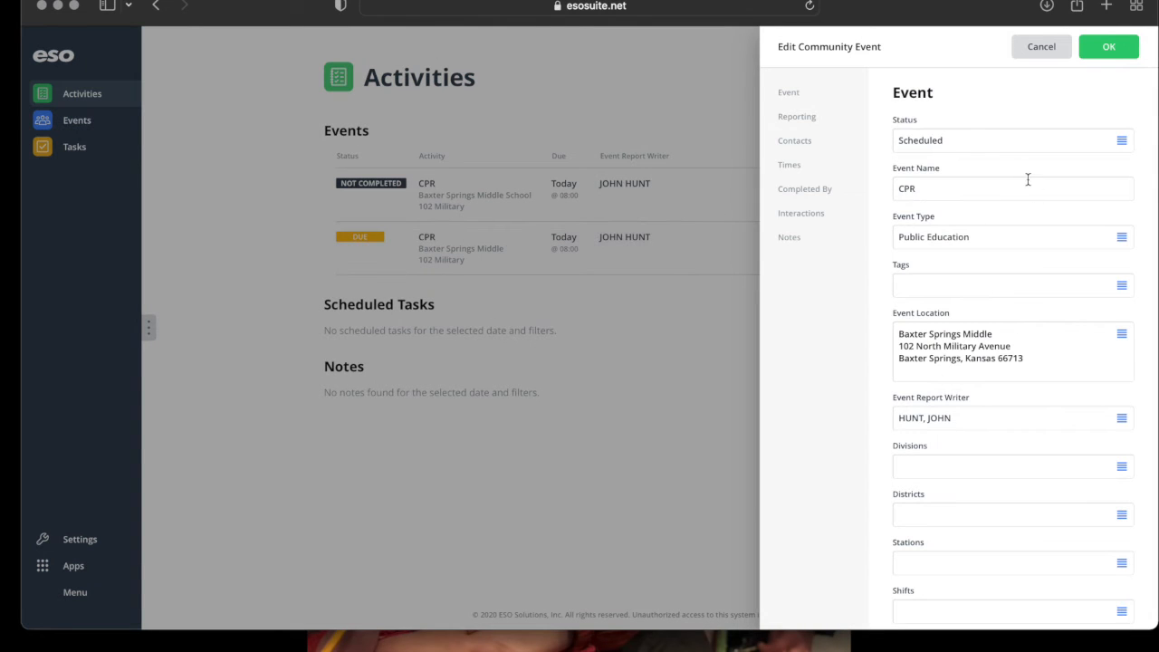
Change the event status to Completed and dismiss the missing station and shift warning.
{"action": "left_click", "coordinate": [977, 141]}
{"action": "left_click", "coordinate": [937, 210]}
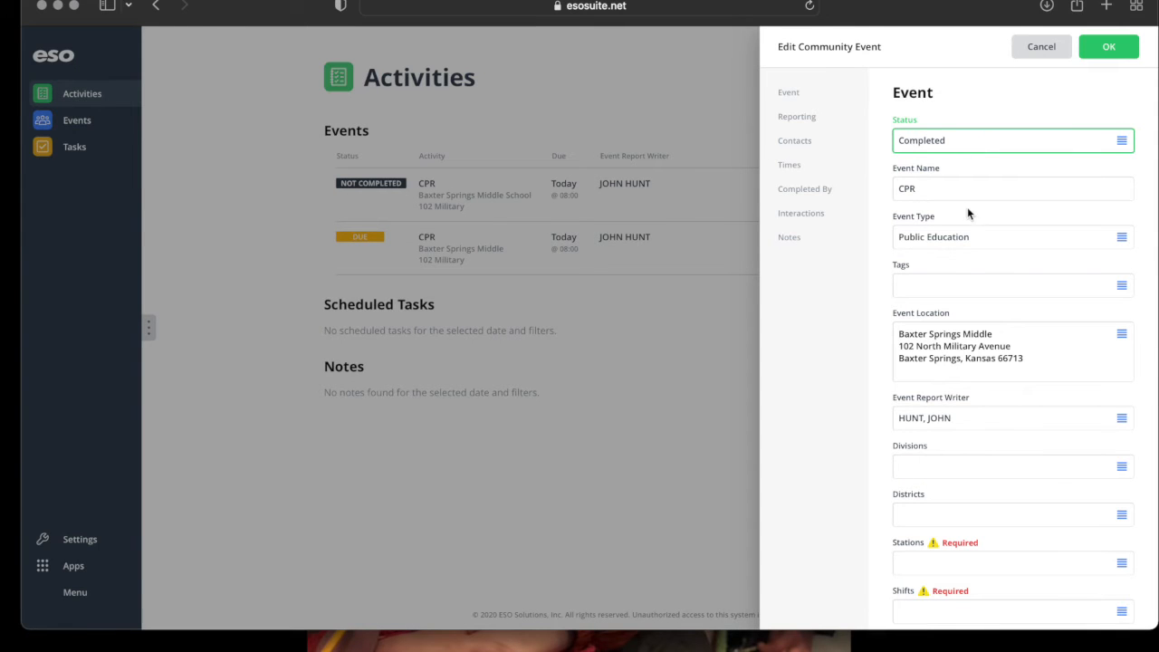
{"action": "left_click", "coordinate": [1101, 51]}
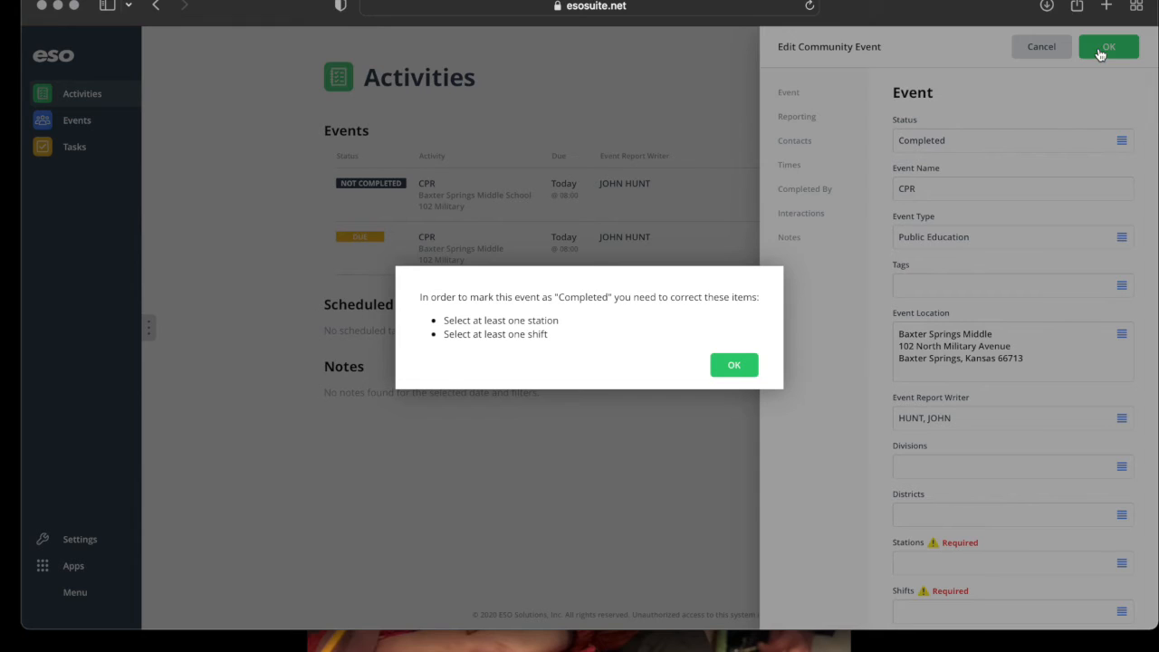
{"action": "left_click", "coordinate": [733, 367]}
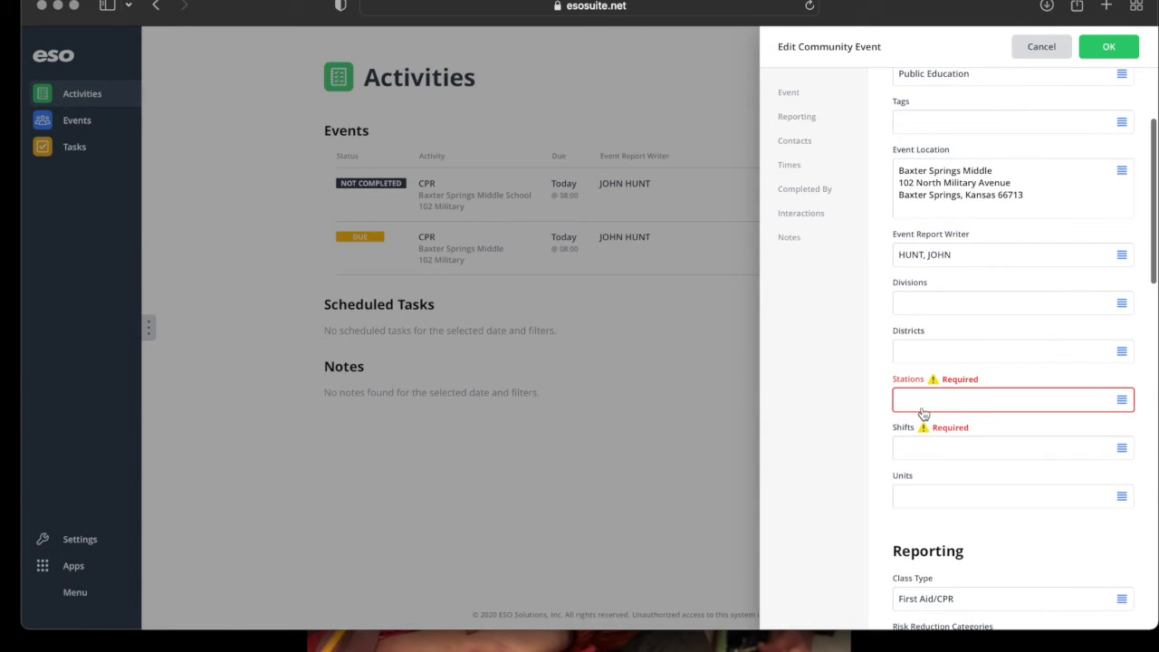
Assign Baxter Springs Fire Department Station 1 and the 906's shift, then save.
{"action": "left_click", "coordinate": [923, 407]}
{"action": "left_click", "coordinate": [1086, 122]}
{"action": "left_click", "coordinate": [1112, 49]}
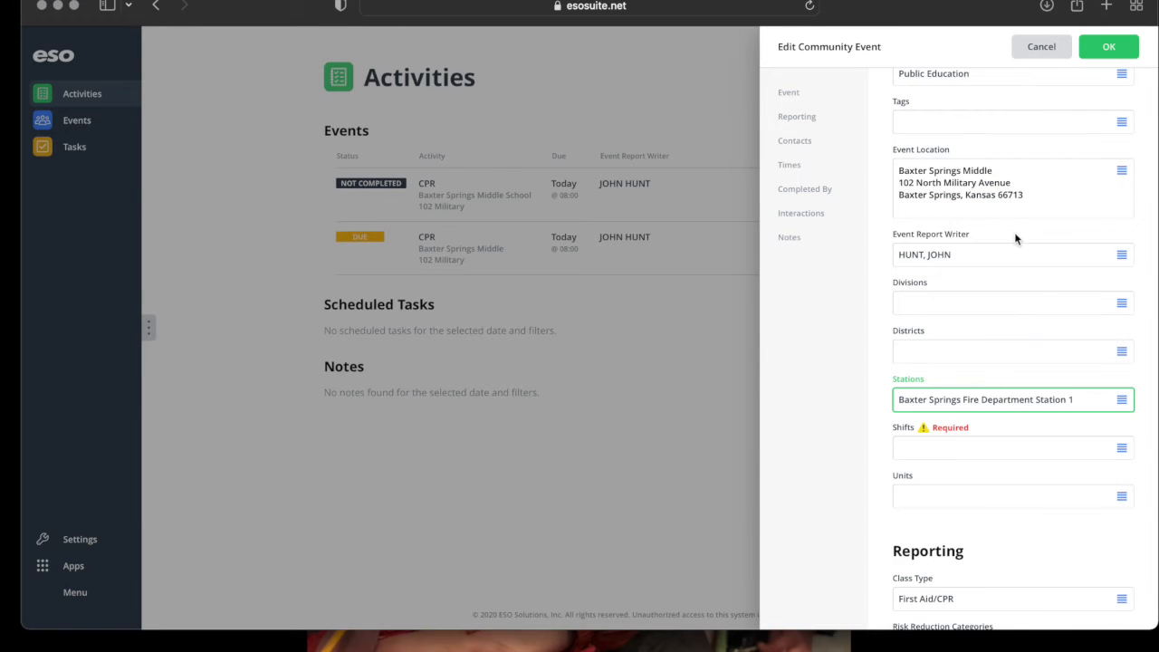
{"action": "left_click", "coordinate": [941, 450]}
{"action": "left_click", "coordinate": [947, 132]}
{"action": "left_click", "coordinate": [1108, 49]}
{"action": "left_click", "coordinate": [1110, 49]}
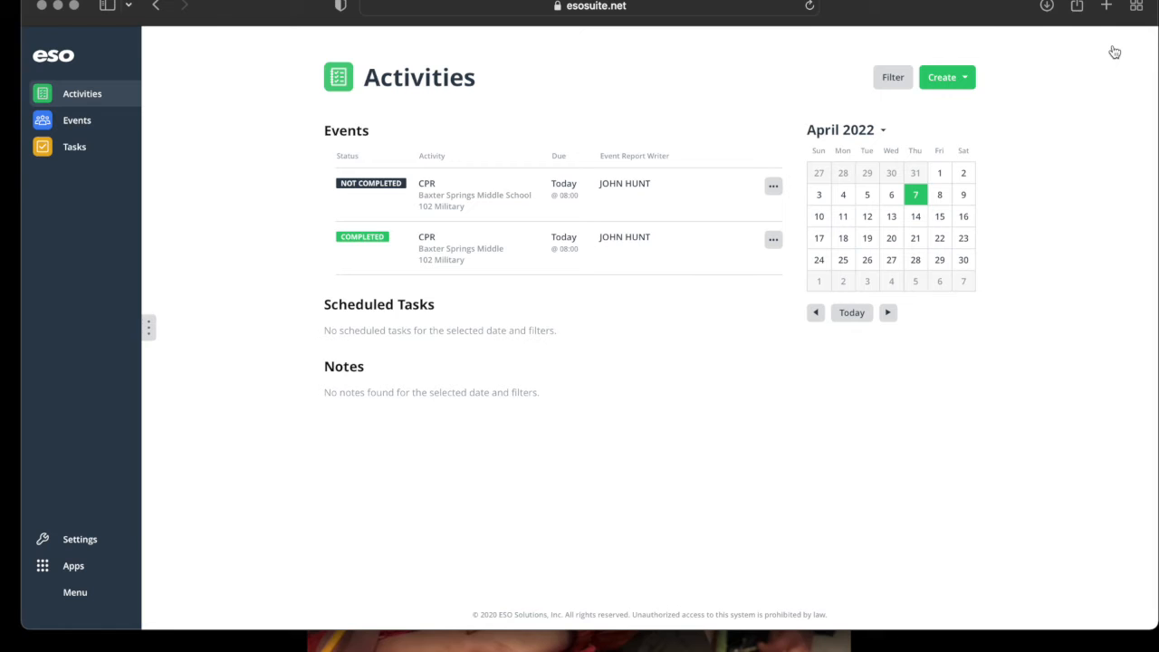
Close the CPR event details, go to the dashboard, and open Training in personnel management.
{"action": "left_click", "coordinate": [770, 195]}
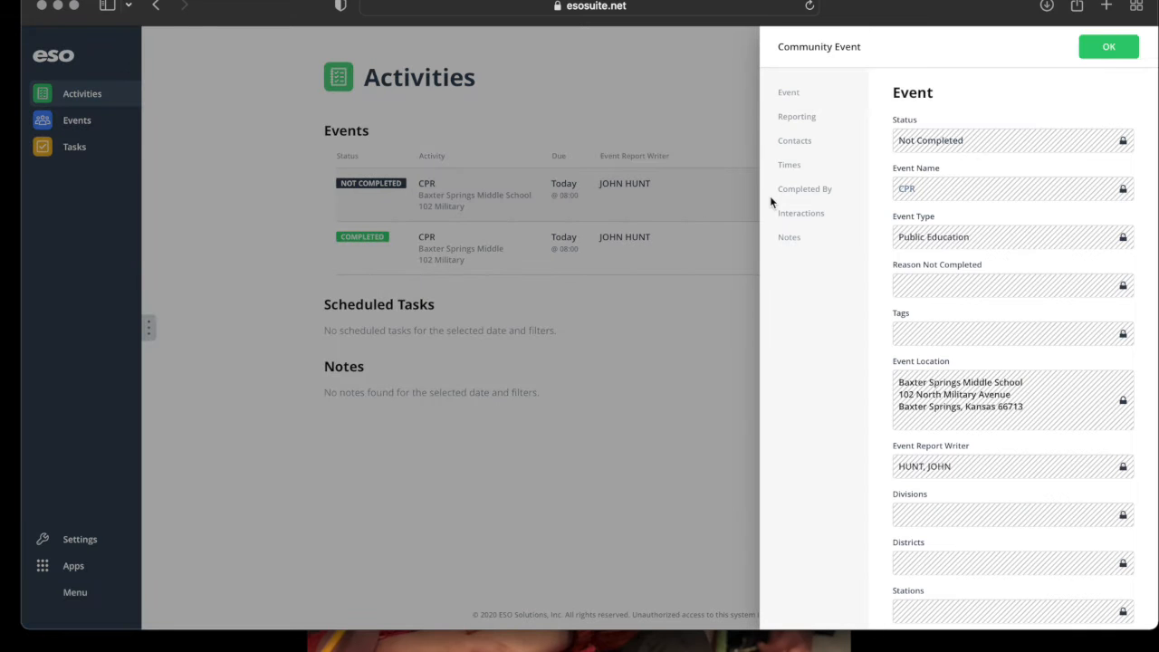
{"action": "left_click", "coordinate": [1107, 47]}
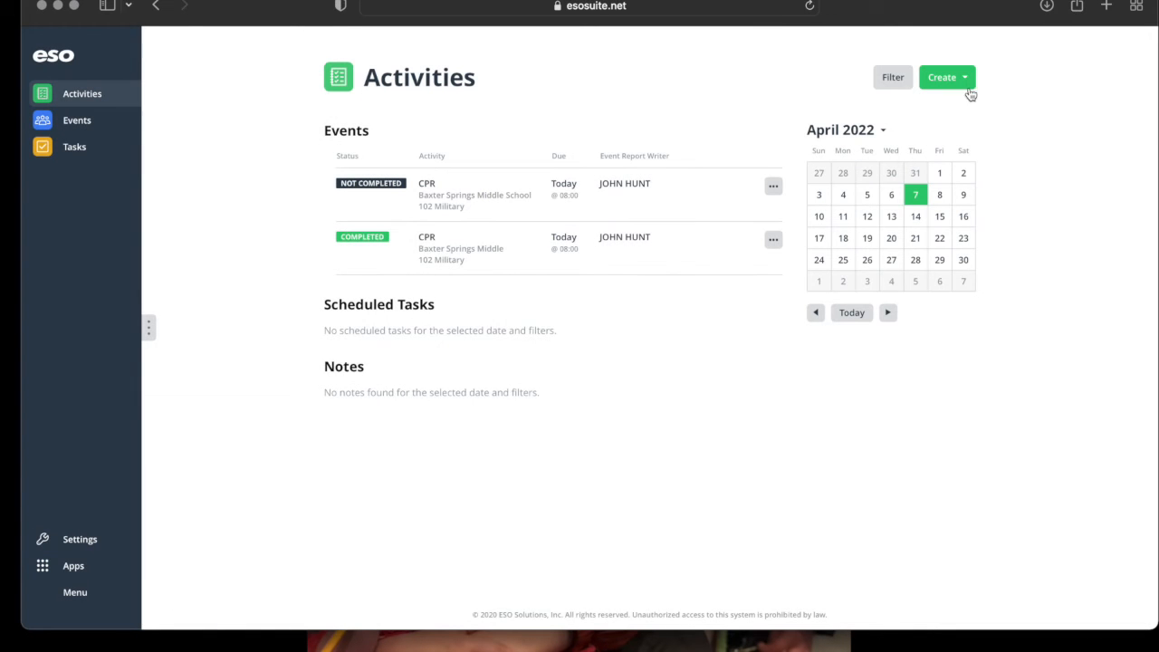
{"action": "left_click", "coordinate": [44, 57]}
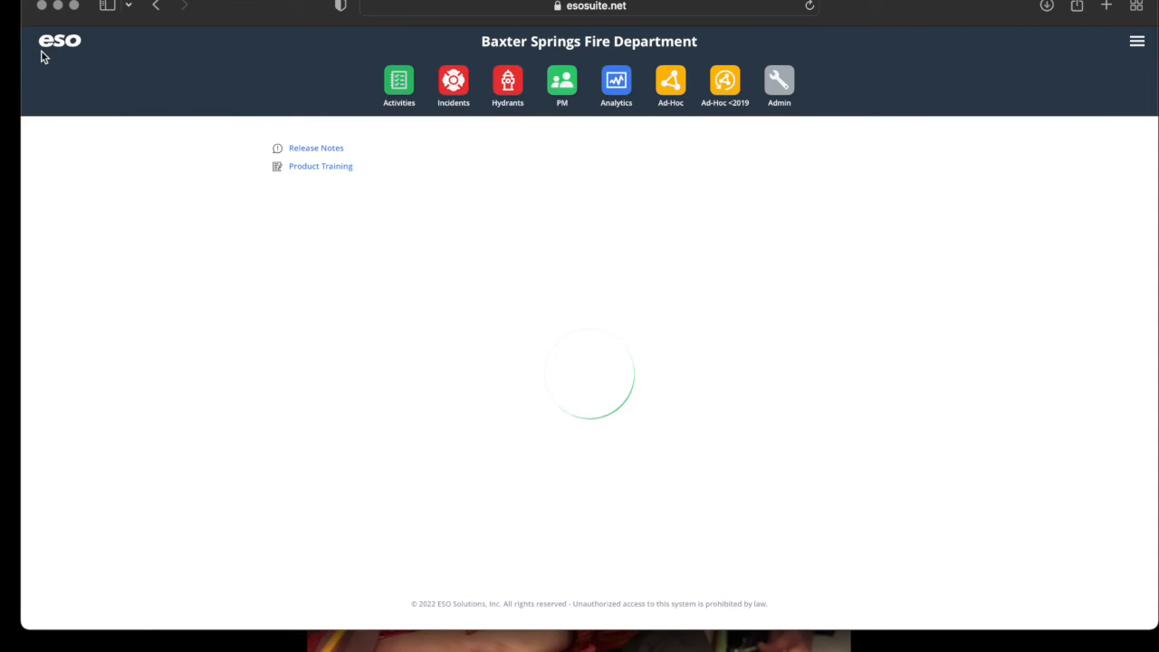
{"action": "left_click", "coordinate": [548, 88]}
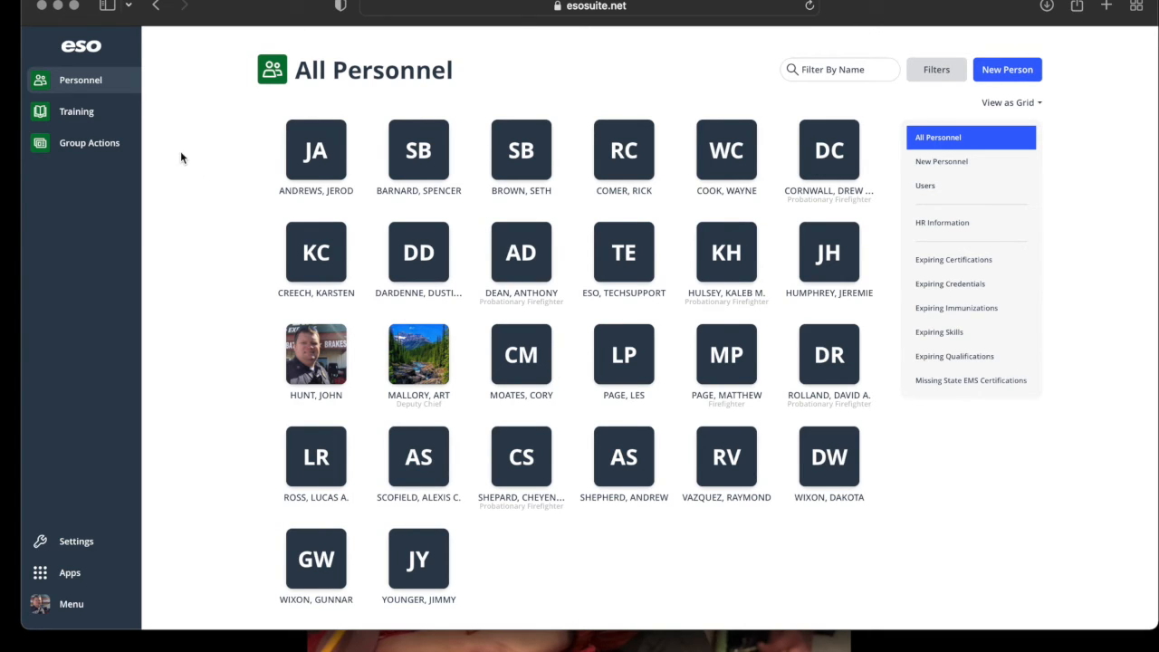
{"action": "left_click", "coordinate": [89, 120]}
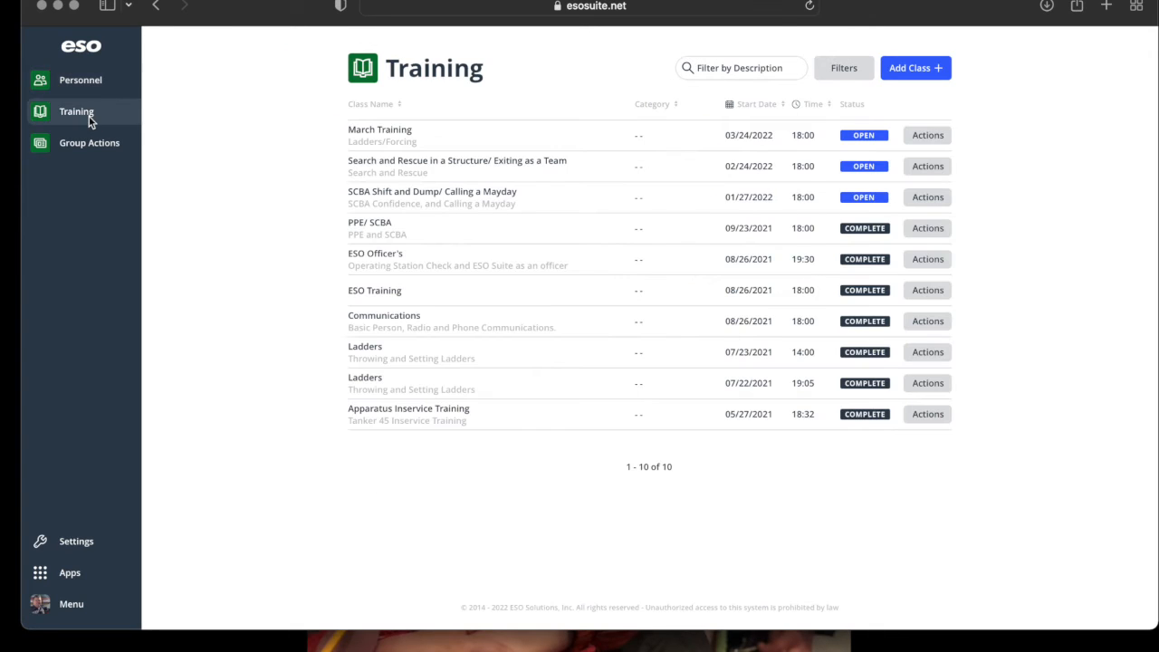
{"action": "left_click", "coordinate": [920, 69]}
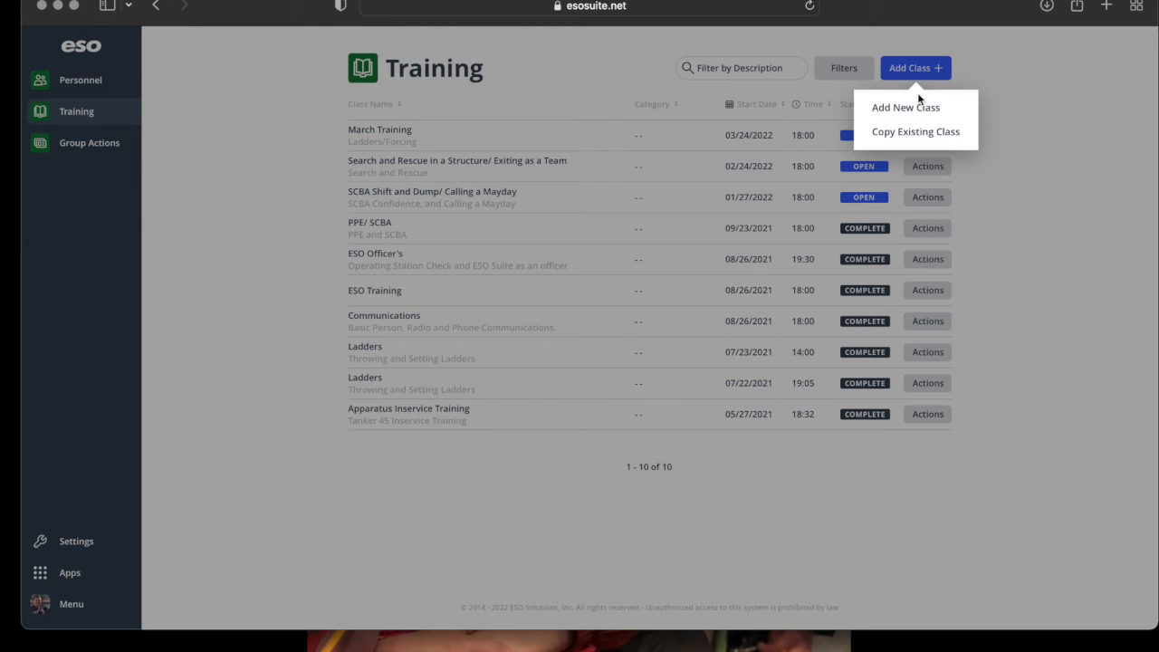
{"action": "left_click", "coordinate": [918, 110]}
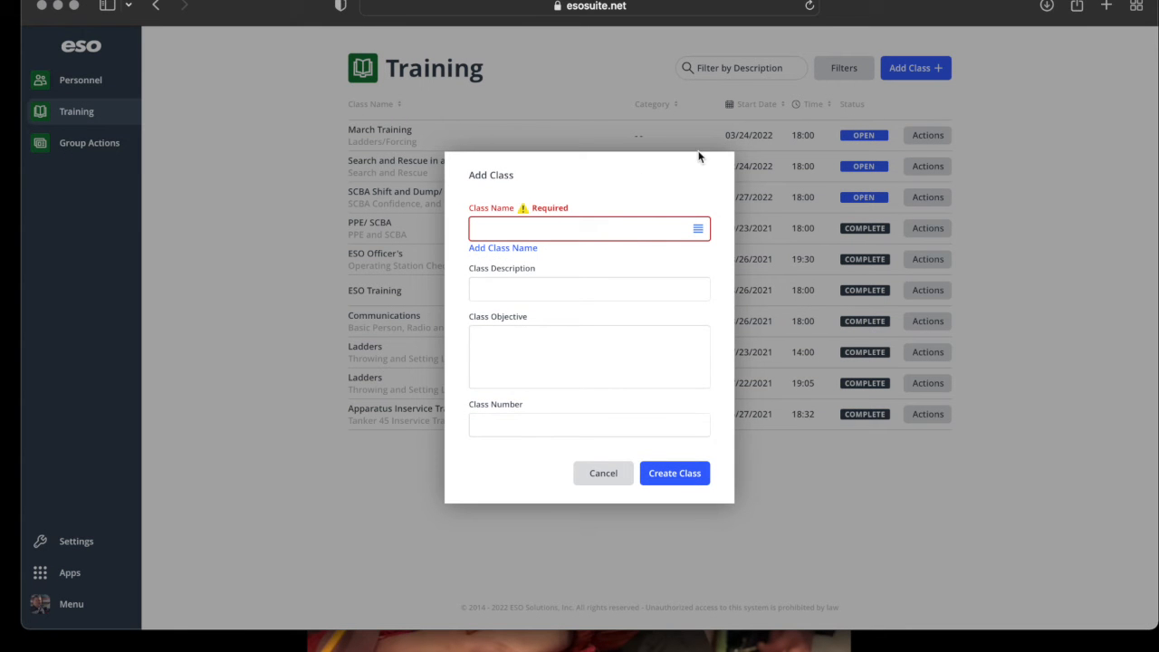
{"action": "left_click", "coordinate": [525, 235]}
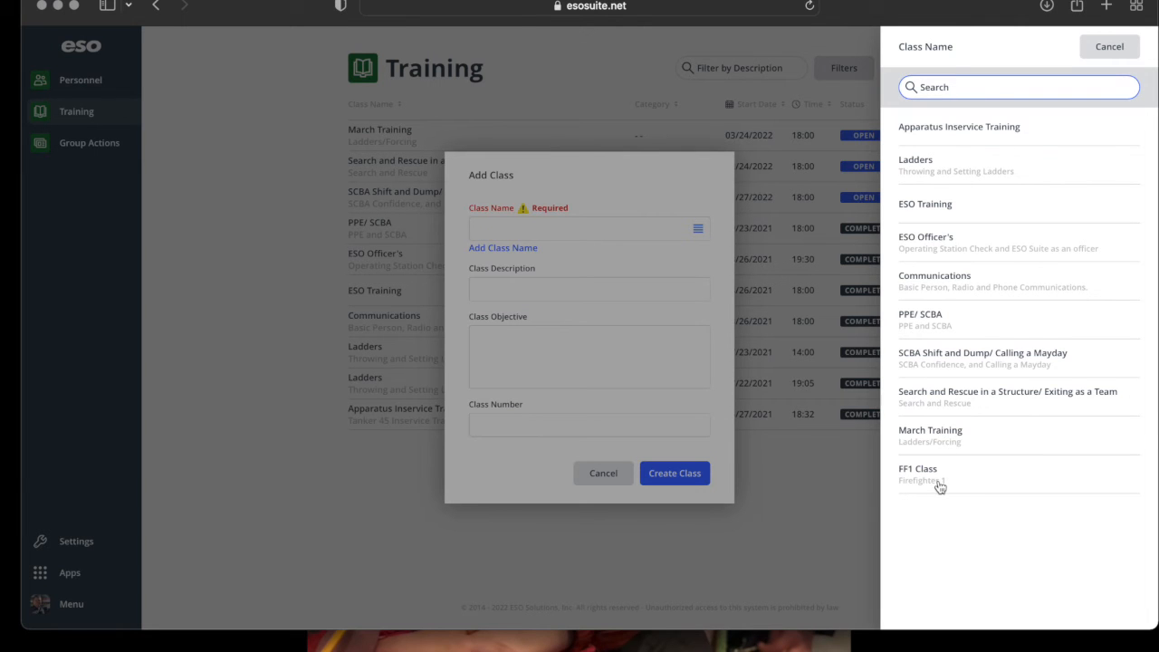
{"action": "left_click", "coordinate": [602, 478]}
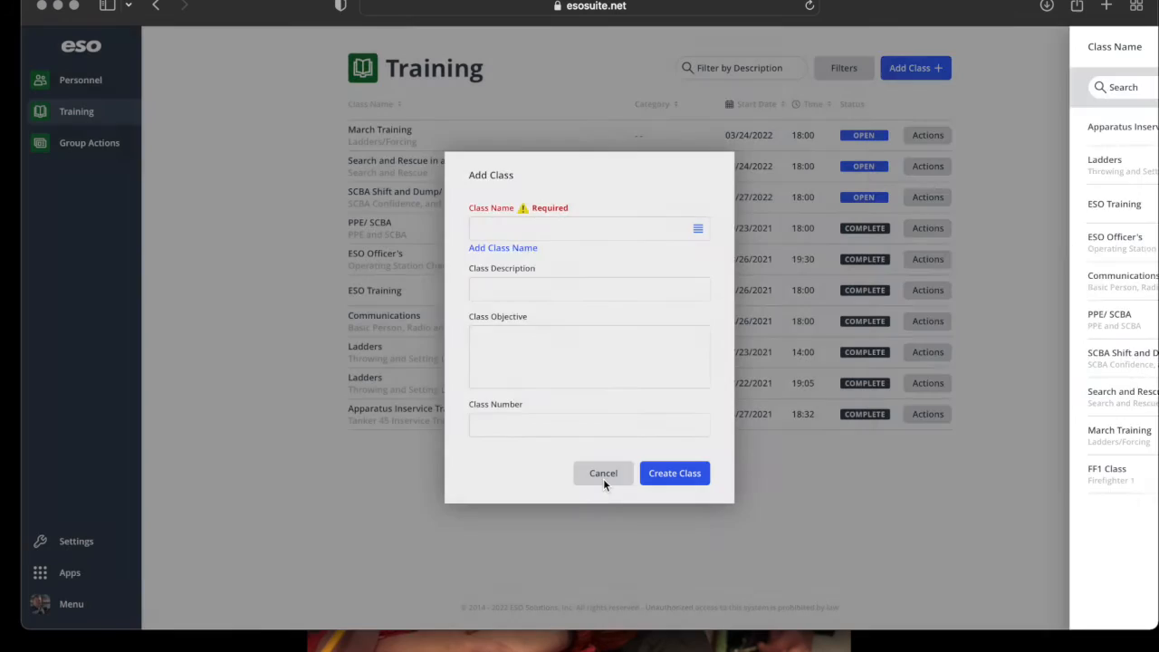
{"action": "left_click", "coordinate": [603, 478]}
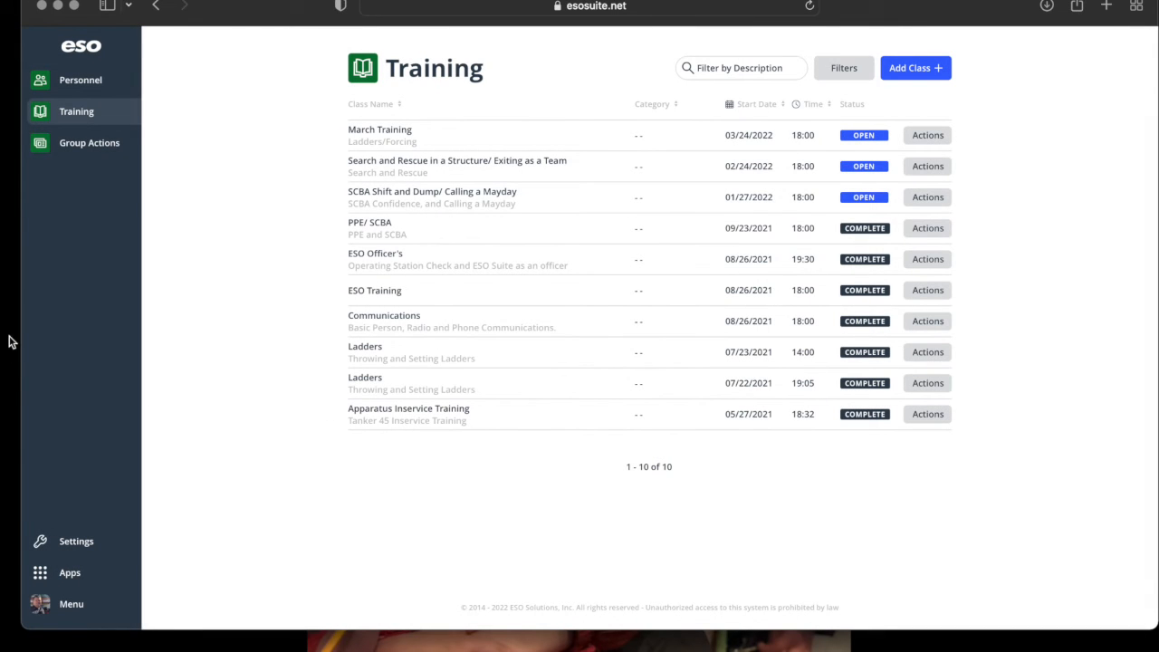
{"action": "left_click", "coordinate": [91, 541]}
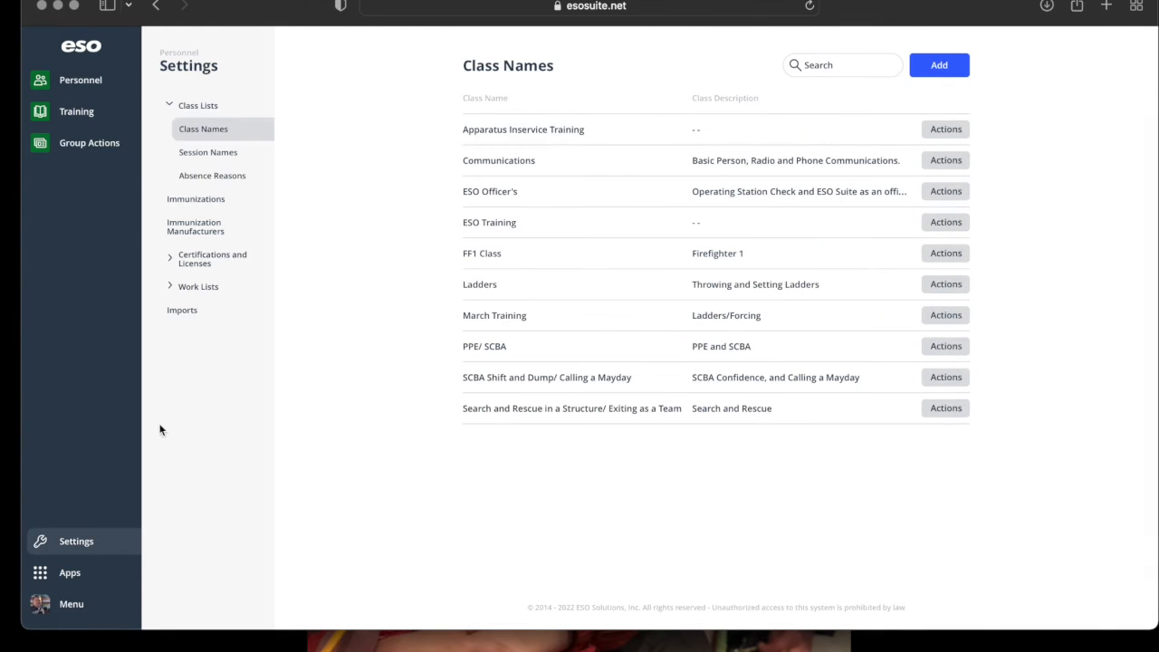
{"action": "left_click", "coordinate": [204, 106]}
{"action": "left_click", "coordinate": [205, 107]}
{"action": "left_click", "coordinate": [237, 158]}
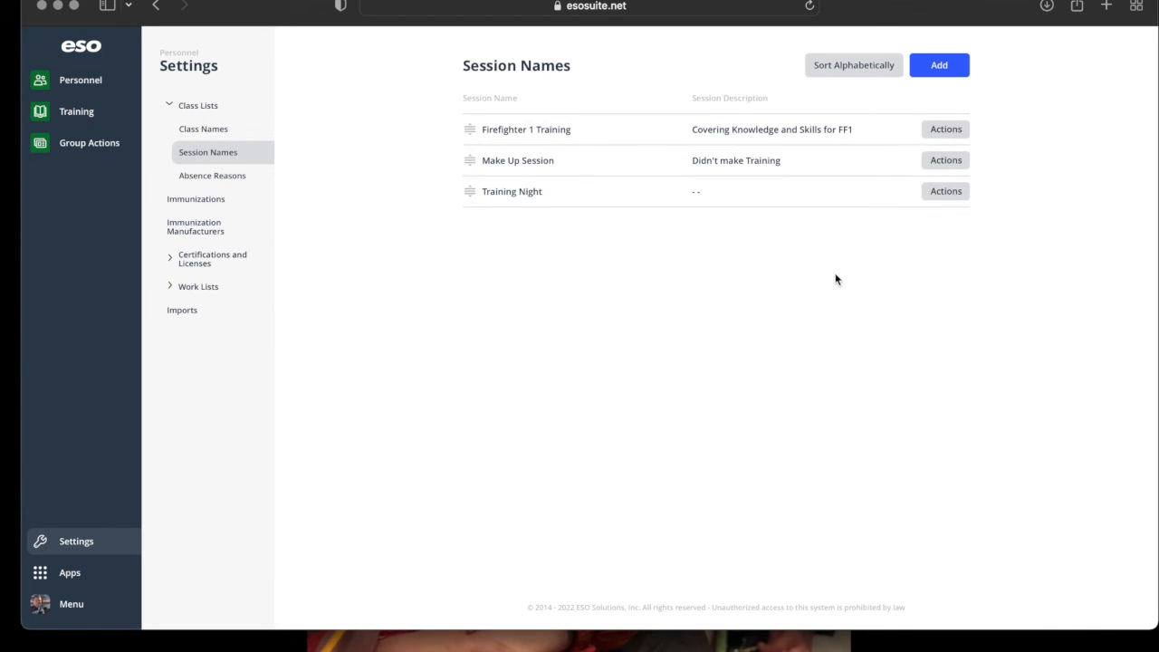
{"action": "left_click", "coordinate": [70, 114]}
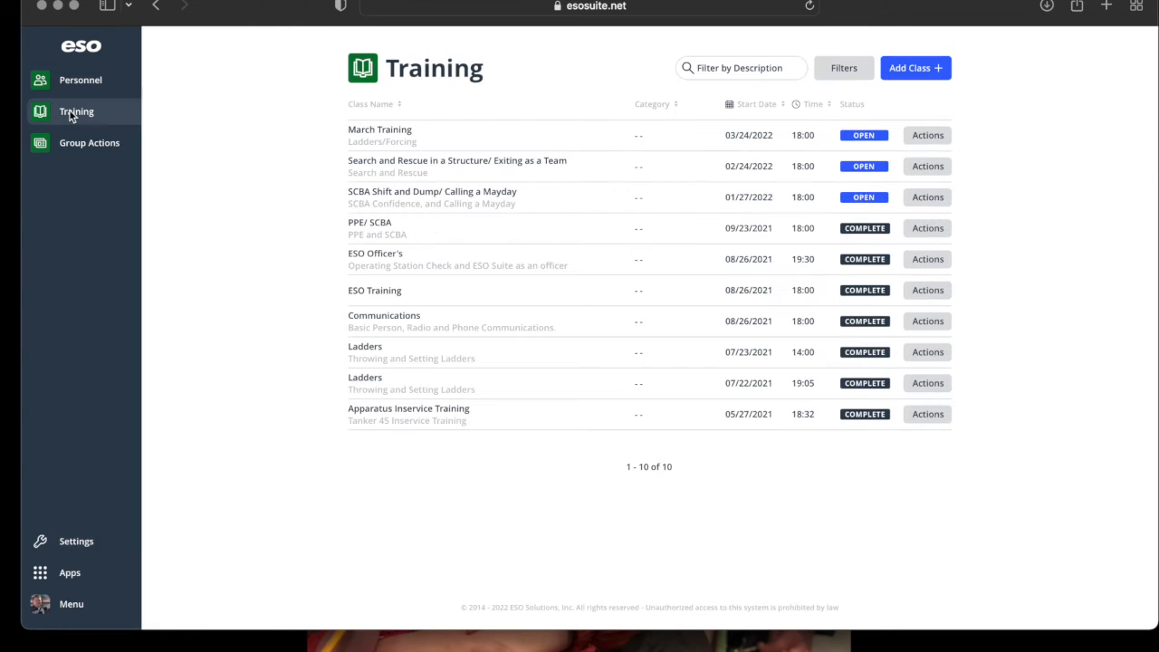
Create a new class named FF1 Class, auto-filling description Firefighter 1 and objective Certification for FF1.
{"action": "left_click", "coordinate": [905, 70]}
{"action": "left_click", "coordinate": [911, 117]}
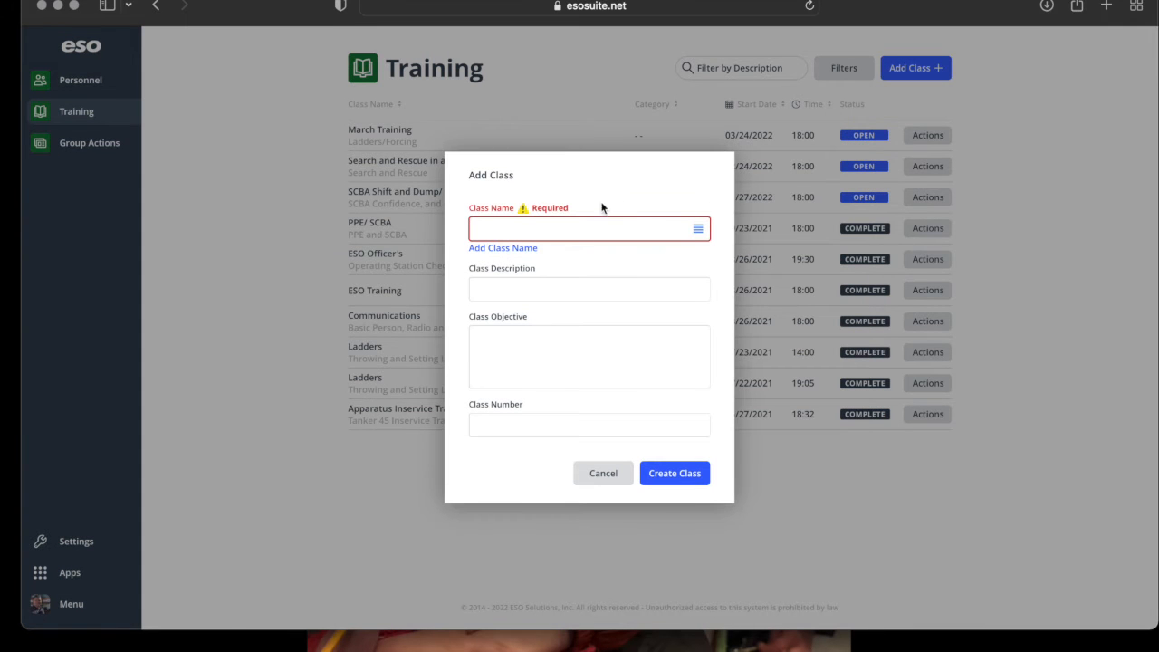
{"action": "left_click", "coordinate": [560, 234]}
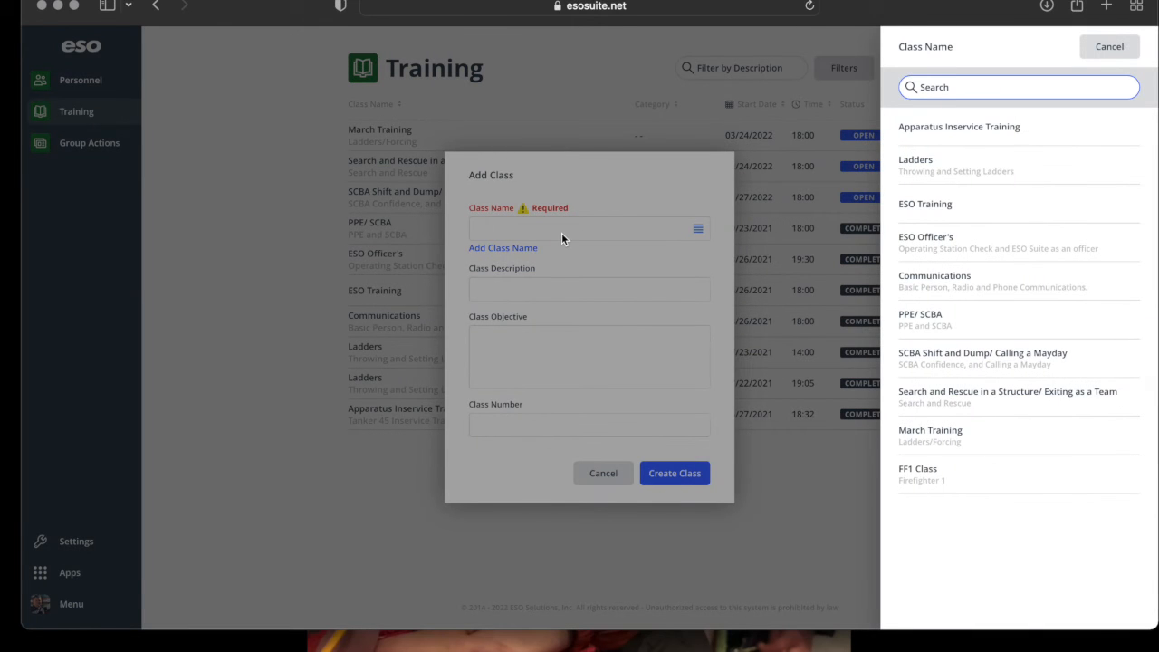
{"action": "left_click", "coordinate": [941, 475]}
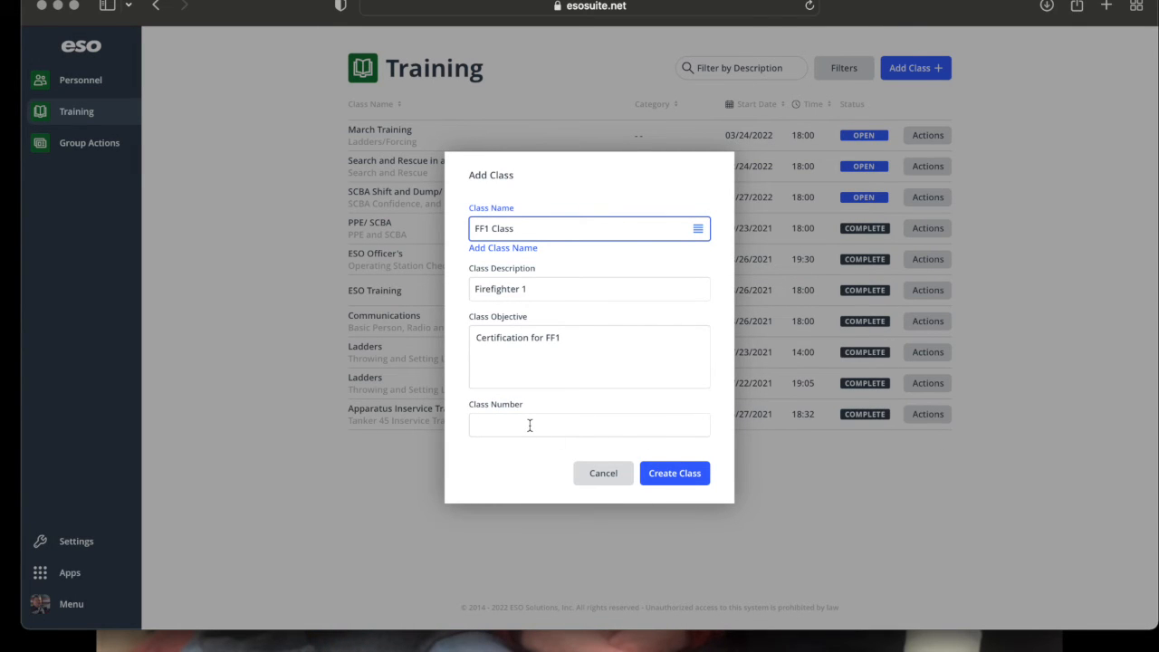
{"action": "left_click", "coordinate": [693, 483]}
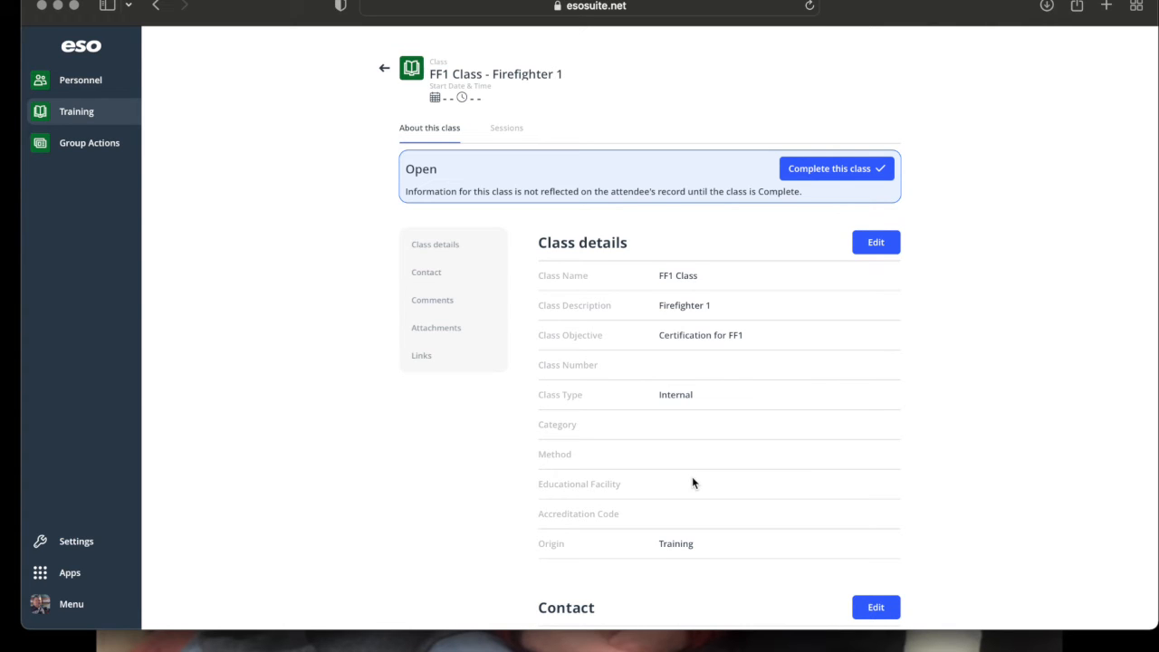
{"action": "scroll", "coordinate": [692, 482], "scroll_direction": "down", "scroll_amount": 1}
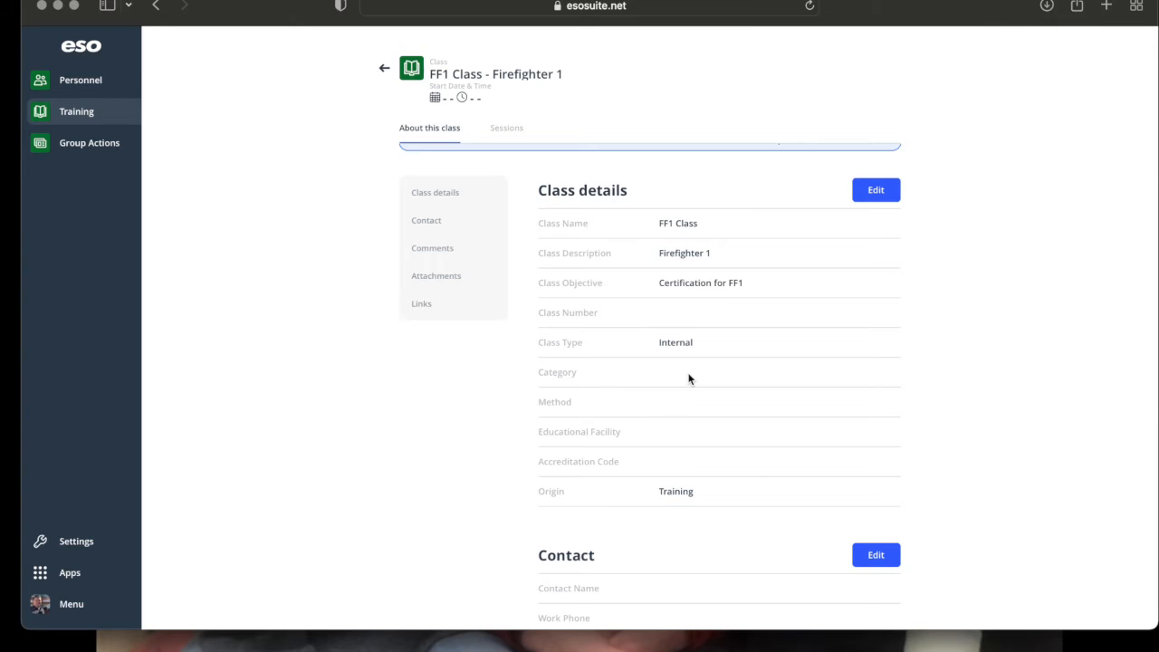
{"action": "scroll", "coordinate": [688, 378], "scroll_direction": "up", "scroll_amount": 1}
Save the class details with method Lecture and facility Kansas Fire Rescue Training Institution.
{"action": "left_click", "coordinate": [885, 194]}
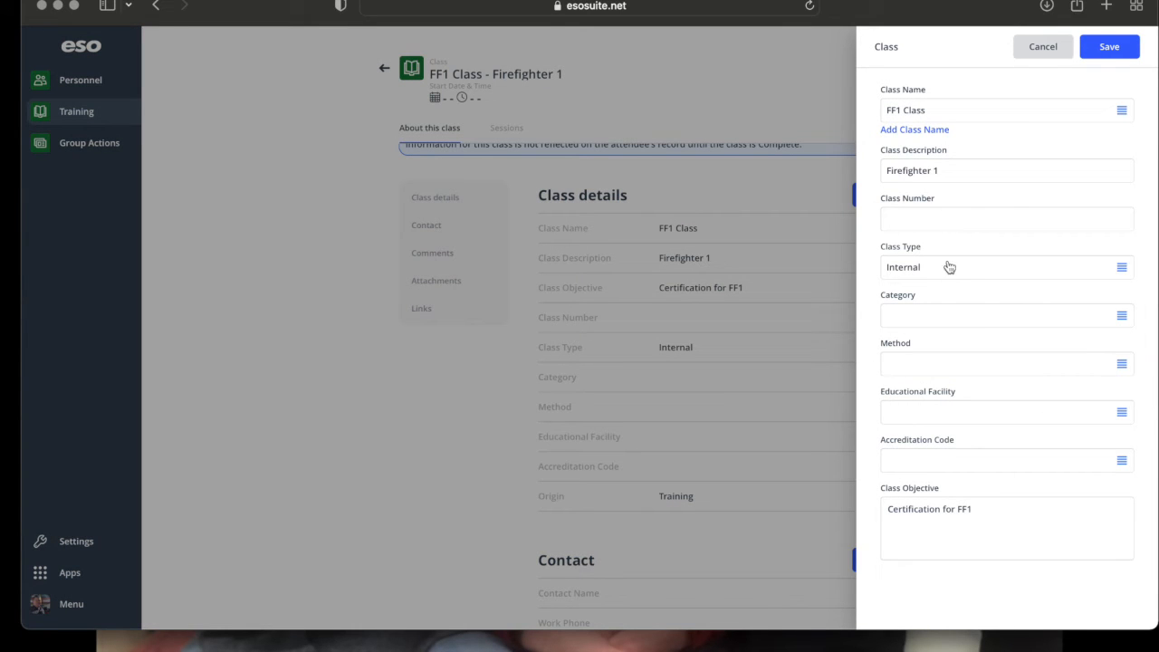
{"action": "left_click", "coordinate": [941, 315]}
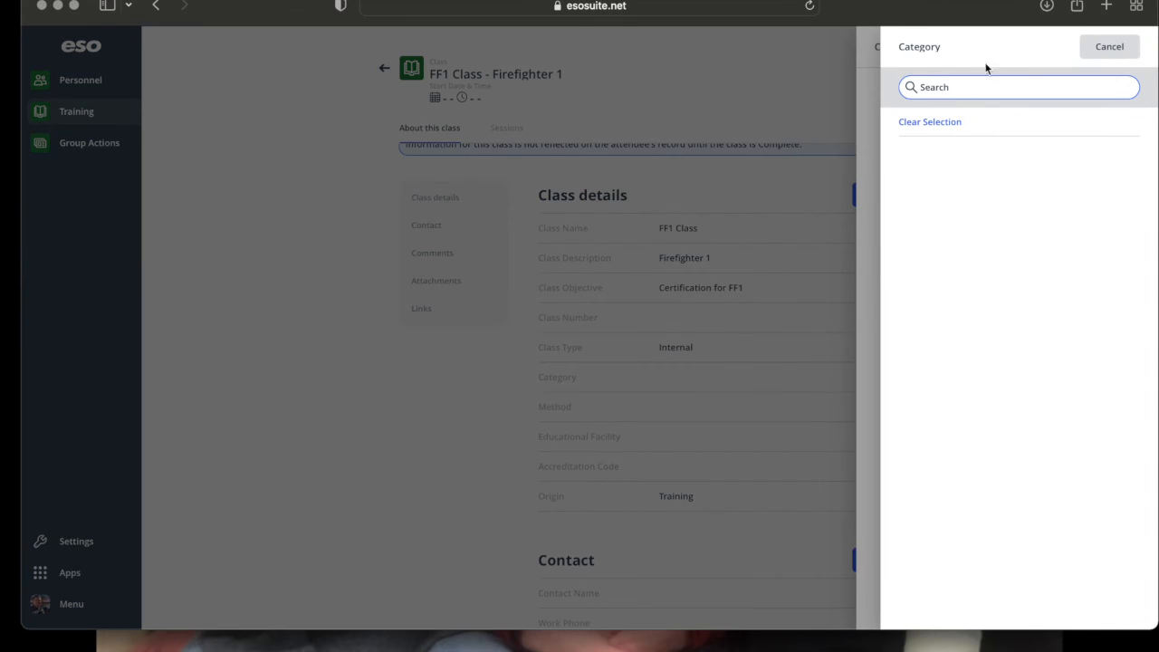
{"action": "left_click", "coordinate": [1110, 50]}
{"action": "left_click", "coordinate": [947, 365]}
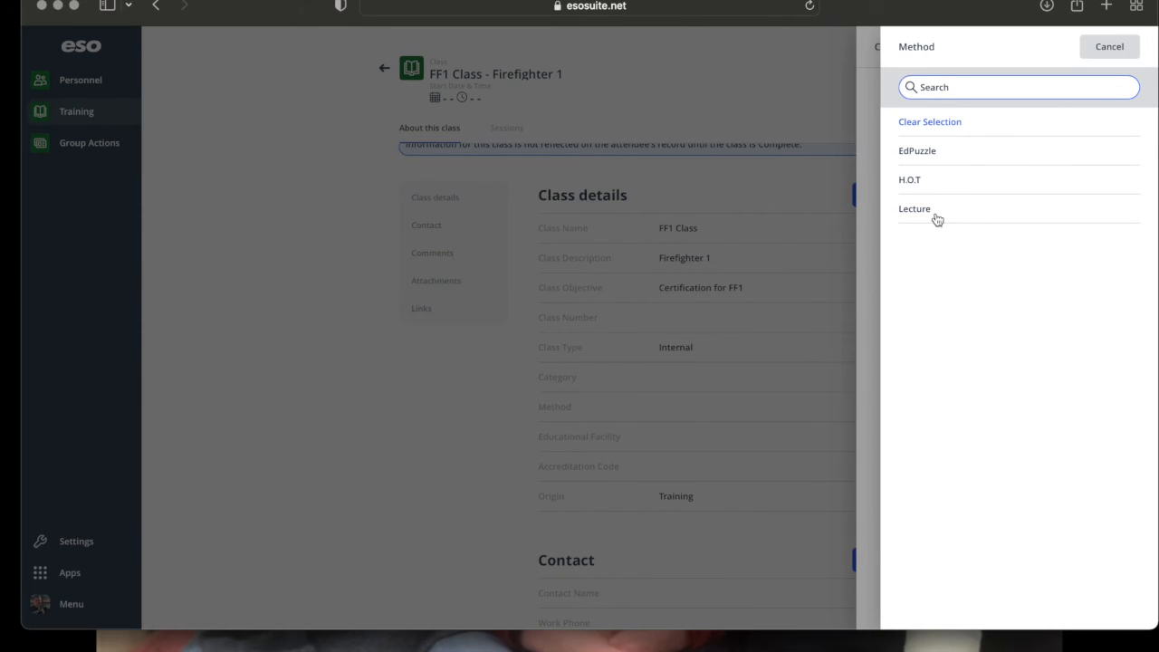
{"action": "left_click", "coordinate": [914, 209]}
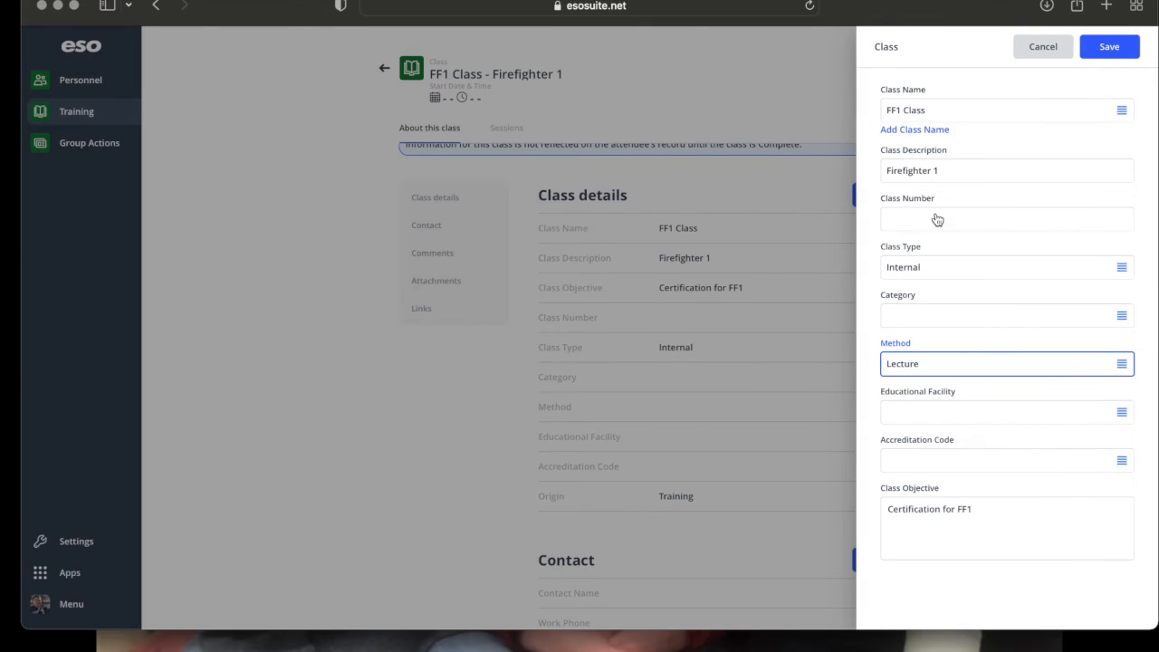
{"action": "left_click", "coordinate": [968, 413]}
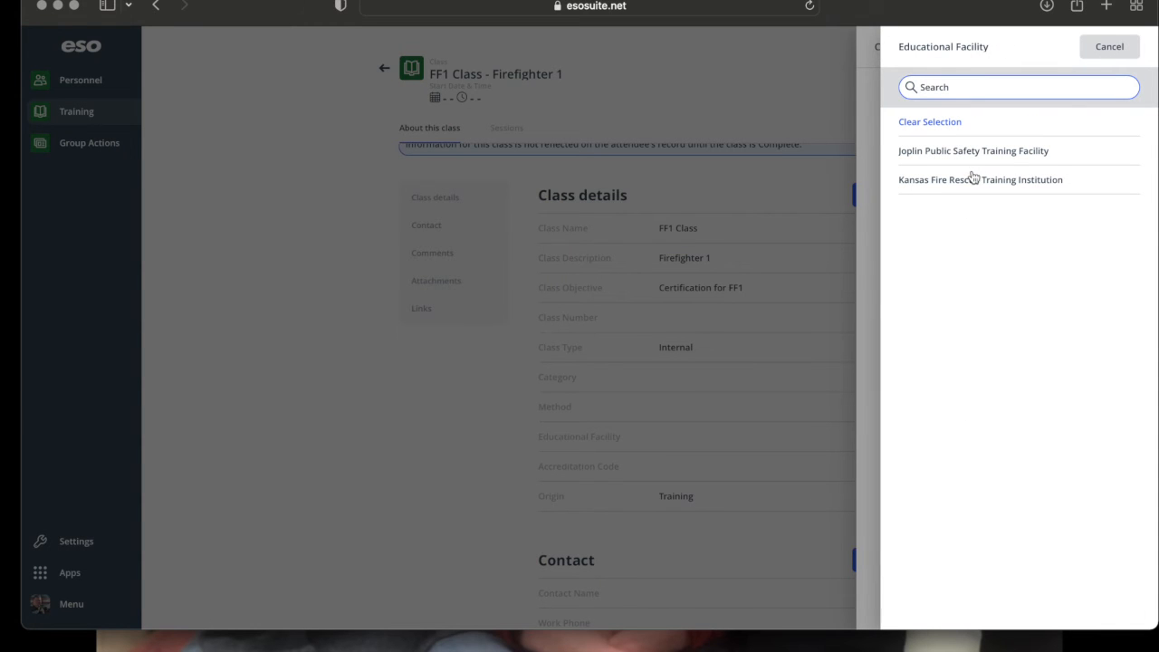
{"action": "left_click", "coordinate": [872, 335]}
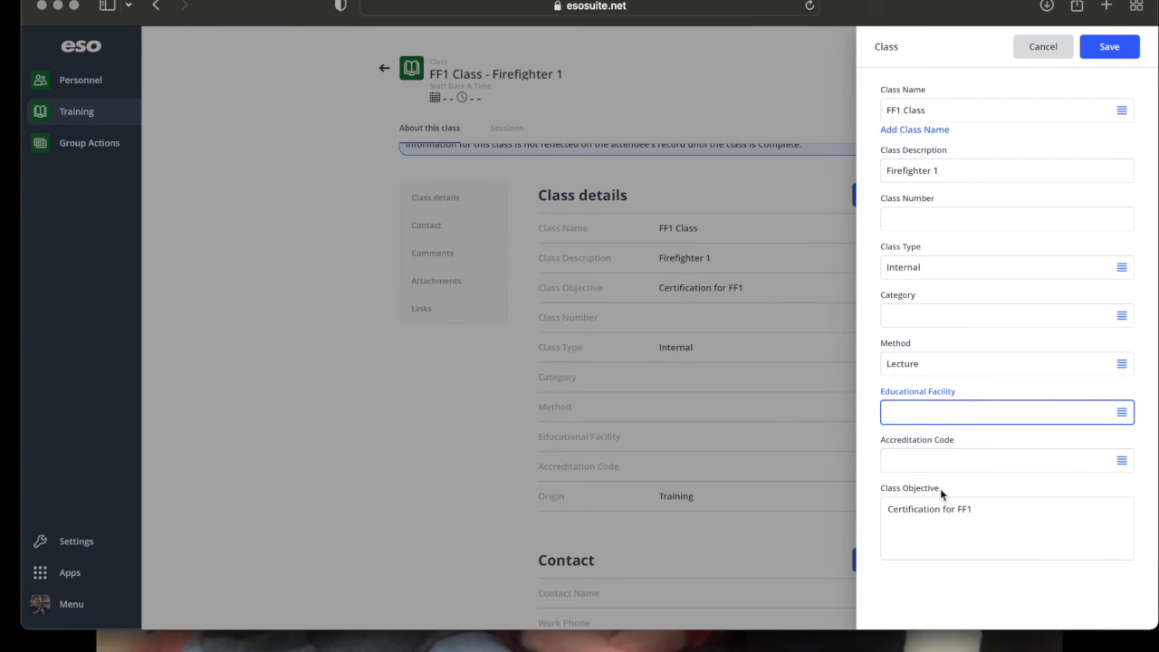
{"action": "left_click", "coordinate": [935, 418]}
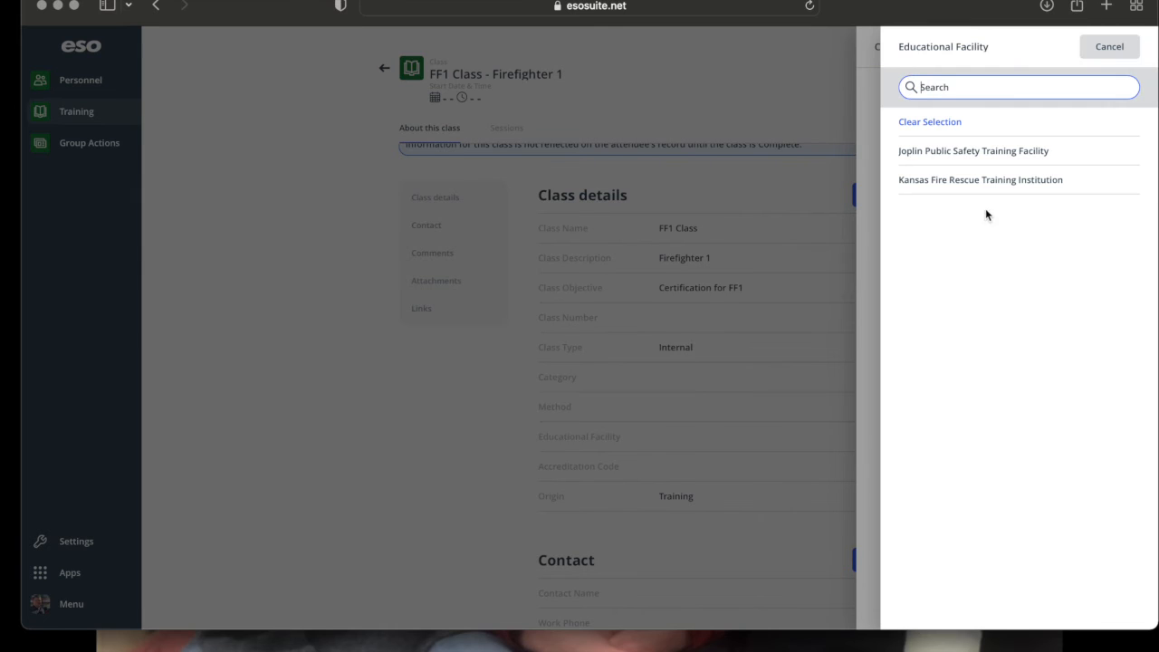
{"action": "left_click", "coordinate": [994, 181]}
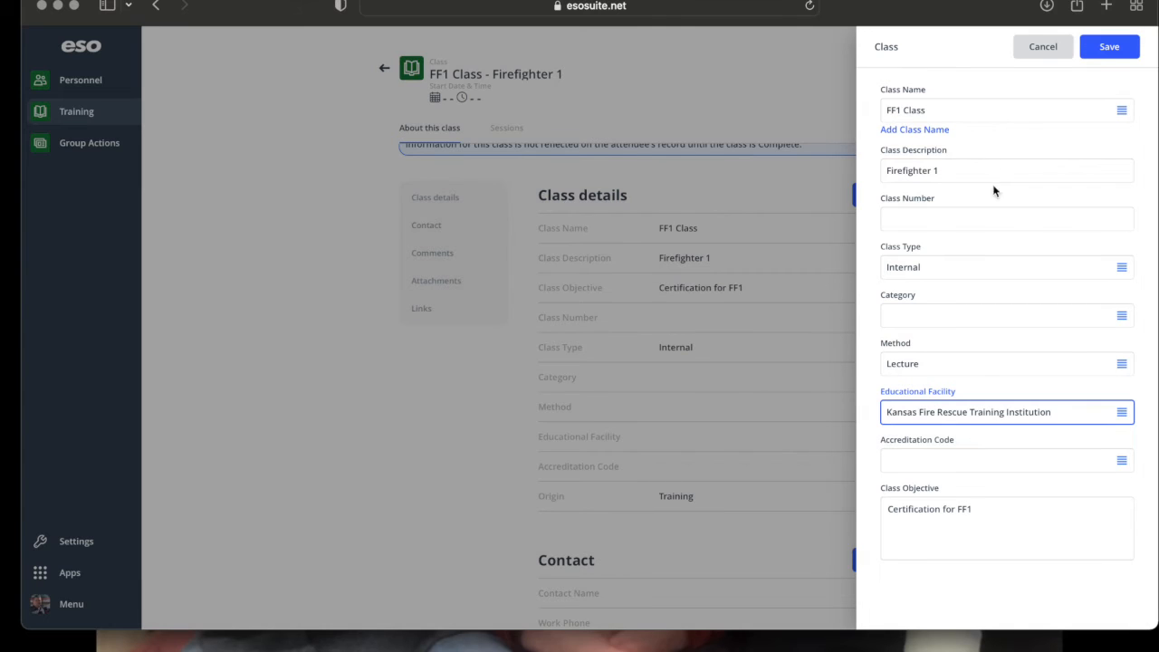
{"action": "left_click", "coordinate": [1107, 47]}
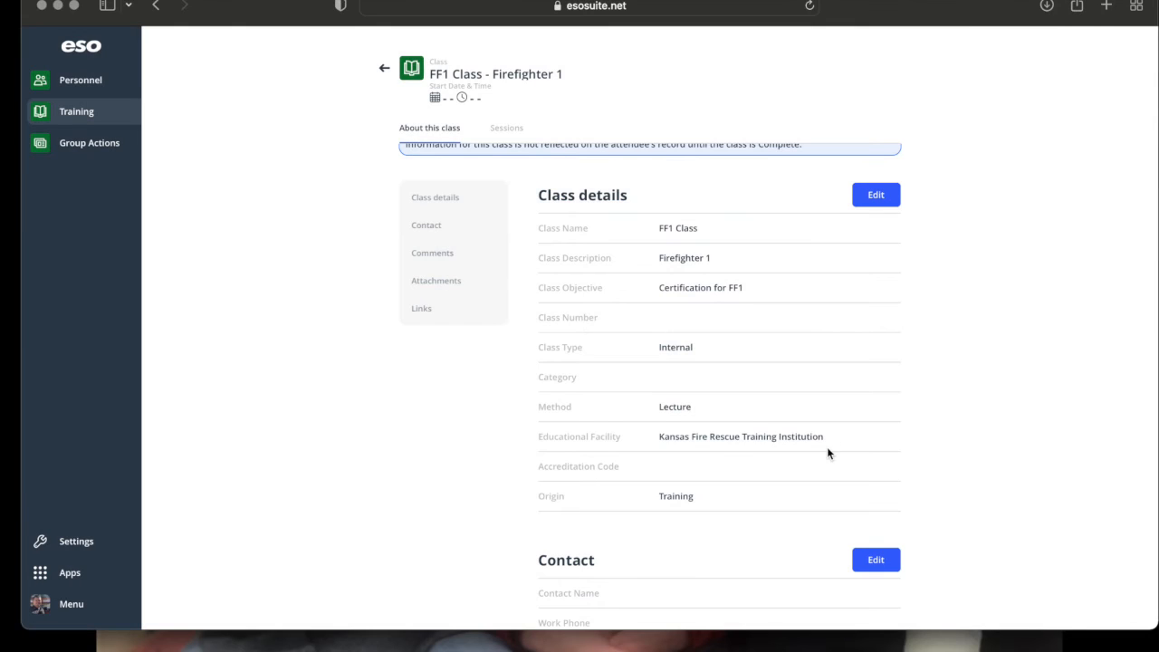
{"action": "scroll", "coordinate": [827, 453], "scroll_direction": "down", "scroll_amount": 2}
{"action": "scroll", "coordinate": [827, 453], "scroll_direction": "down", "scroll_amount": 6}
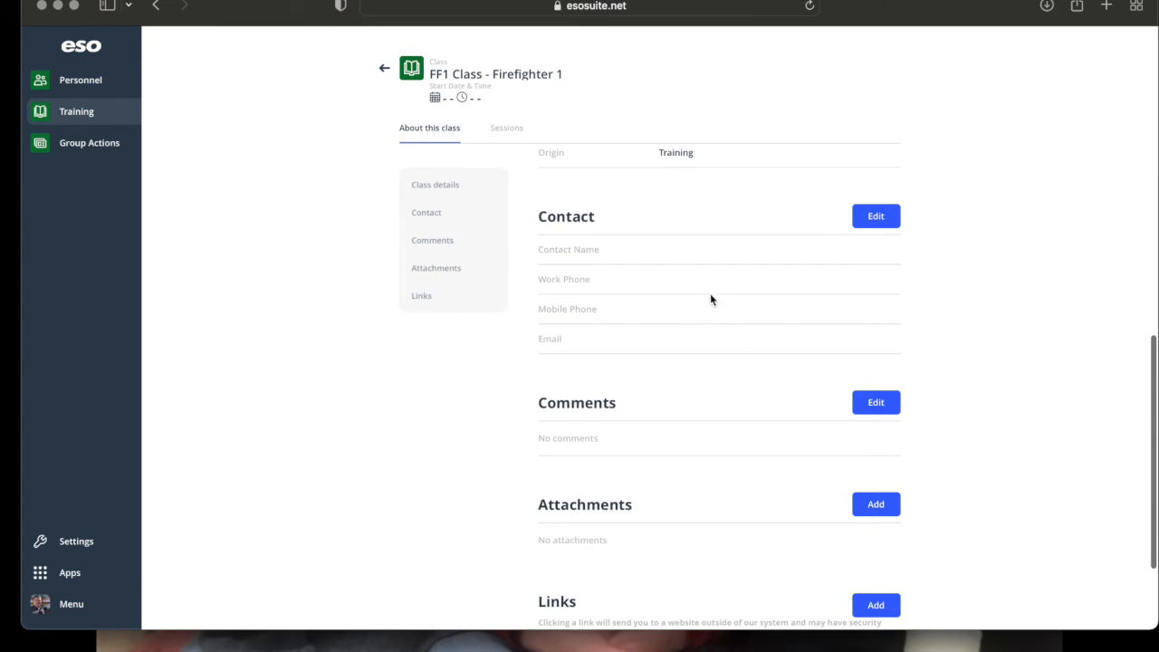
{"action": "scroll", "coordinate": [758, 445], "scroll_direction": "down", "scroll_amount": 3}
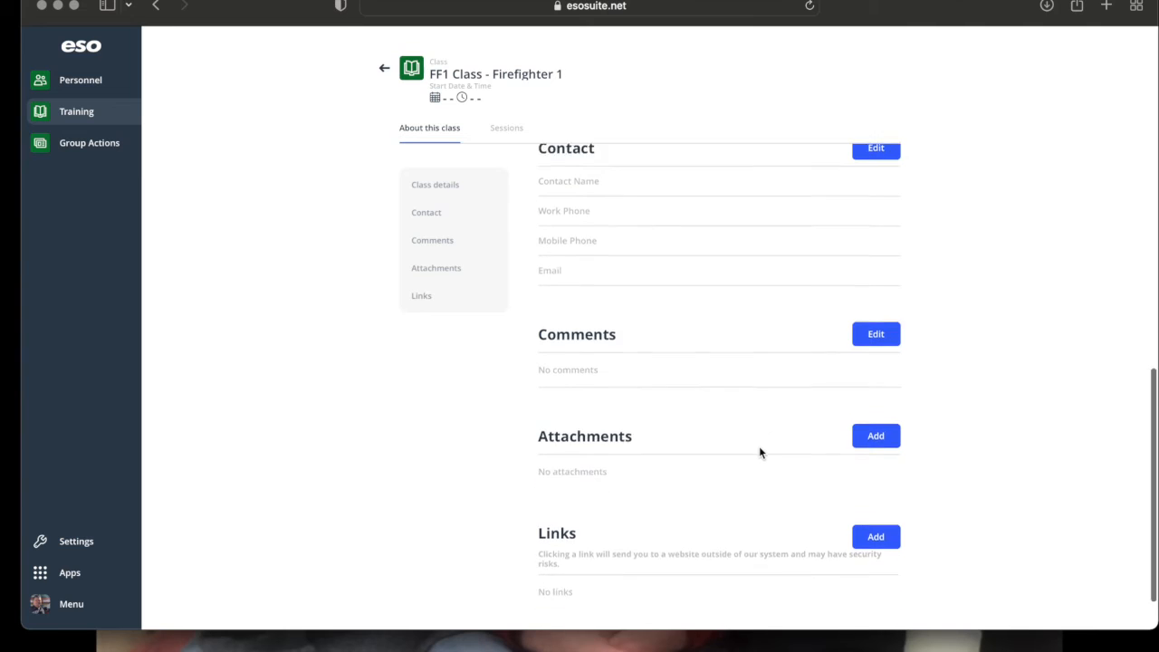
{"action": "scroll", "coordinate": [758, 447], "scroll_direction": "up", "scroll_amount": 10}
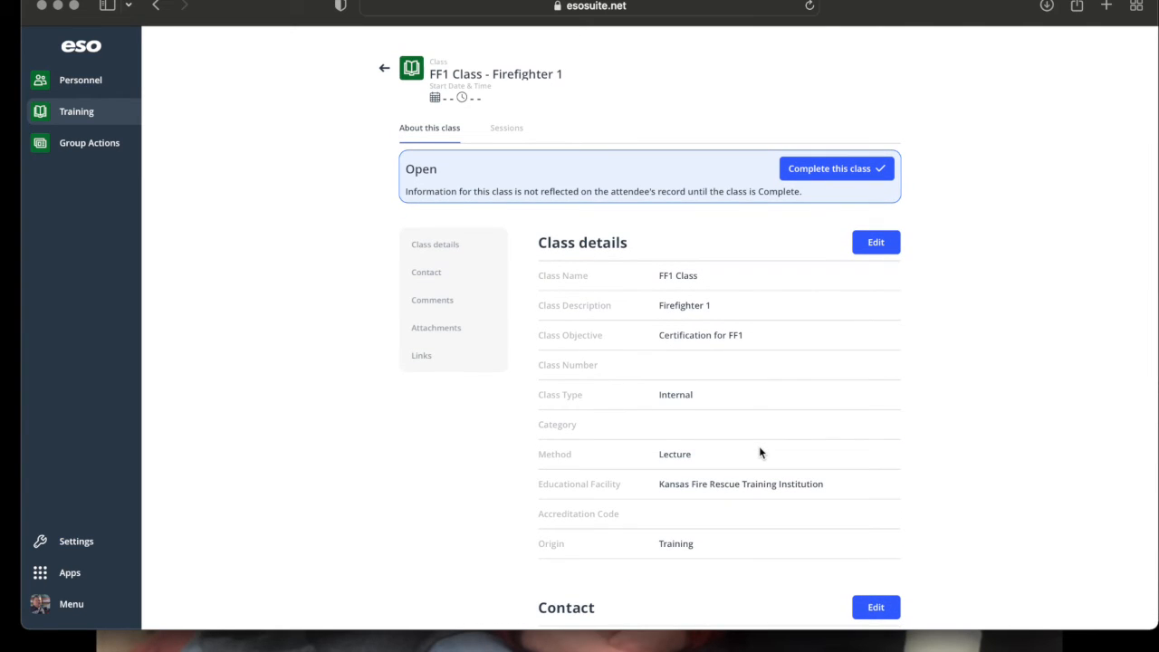
Add a session named Firefighter 1 Training, described as Covering Knowledge and Skills for FF1.
{"action": "left_click", "coordinate": [508, 129]}
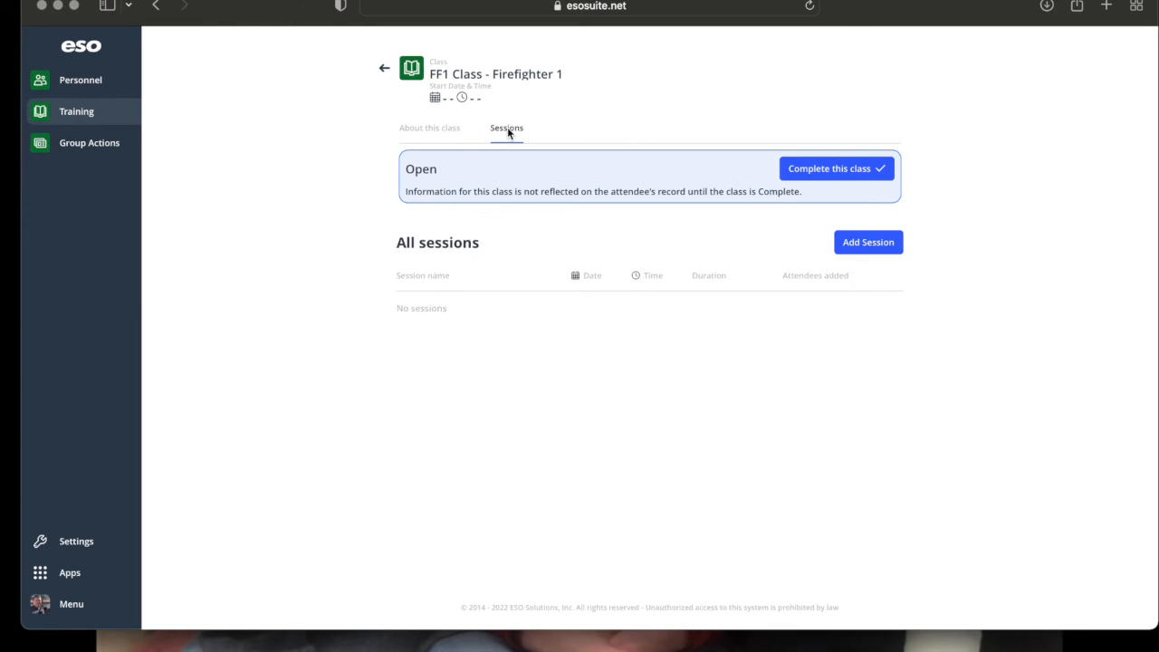
{"action": "left_click", "coordinate": [866, 242]}
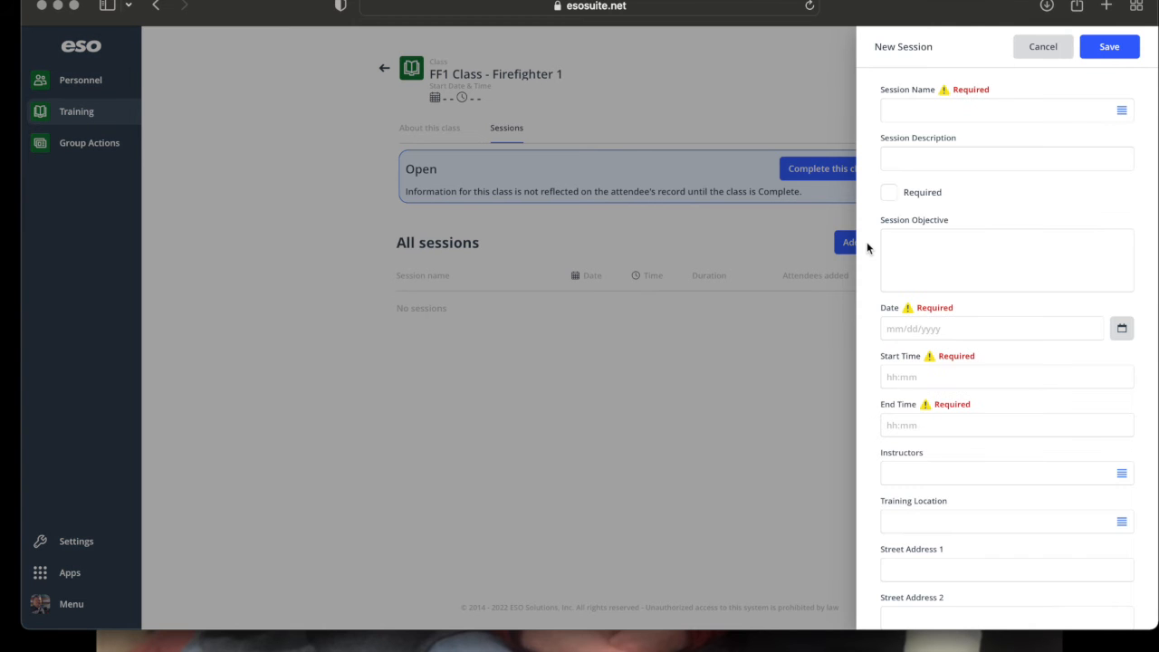
{"action": "left_click", "coordinate": [944, 121]}
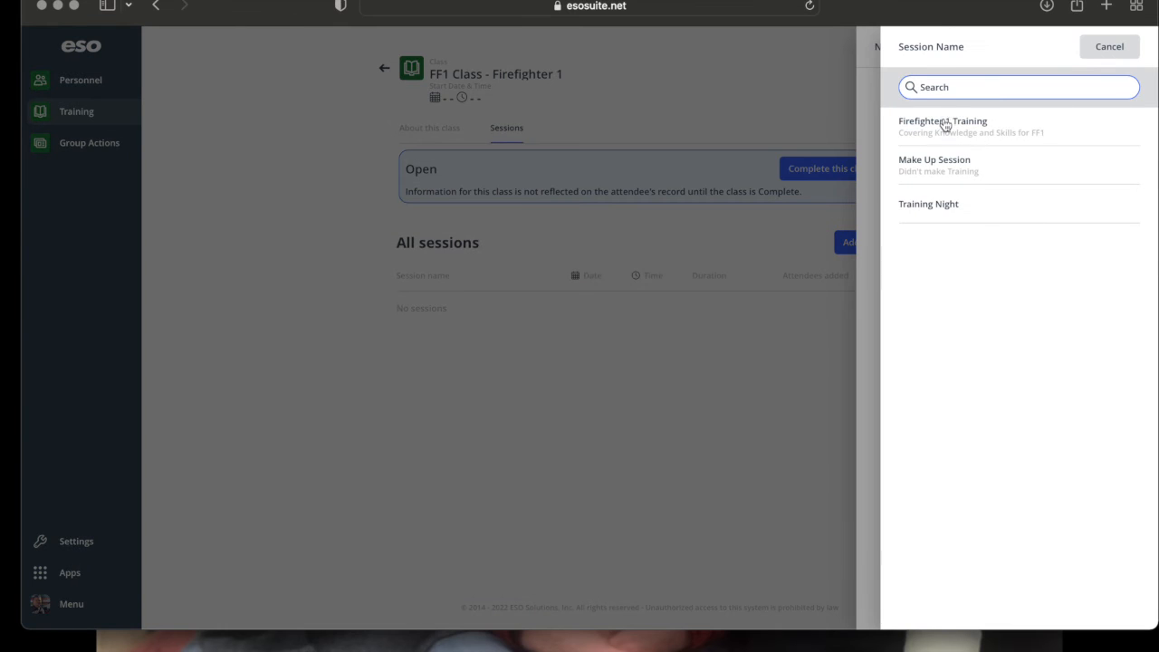
{"action": "left_click", "coordinate": [963, 130]}
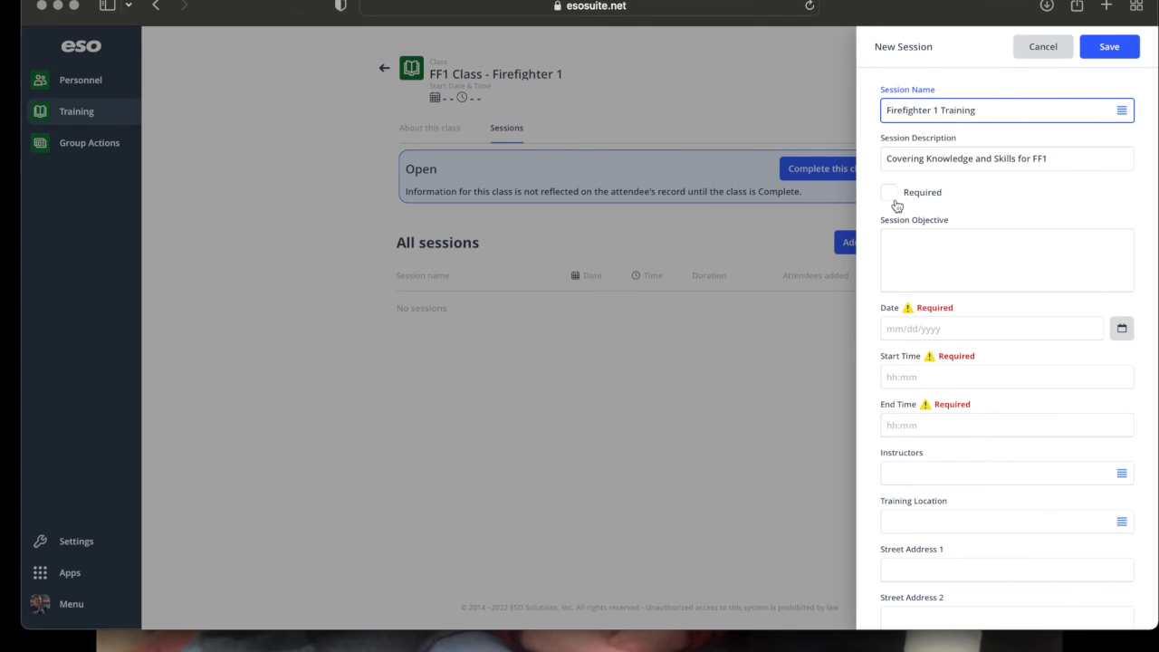
{"action": "left_click", "coordinate": [934, 256]}
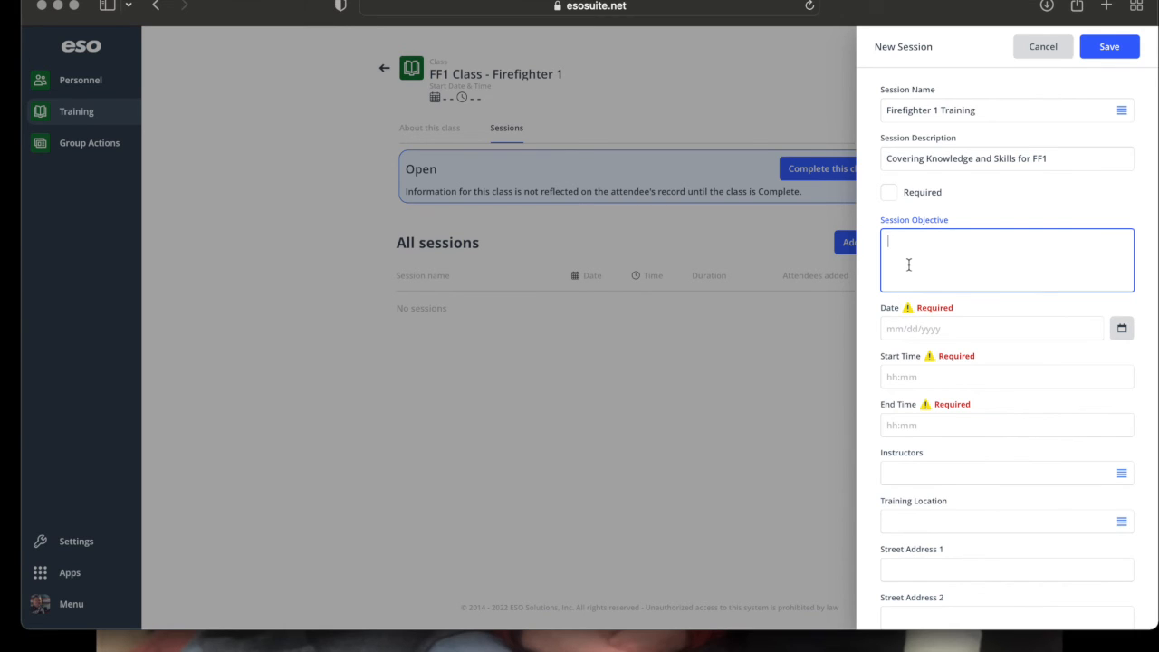
Enter objective 'HazMat Arewareness' and set the session date to 02/24/2022.
{"action": "type", "text": "HazMat Arewareness"}
{"action": "left_click", "coordinate": [1120, 328]}
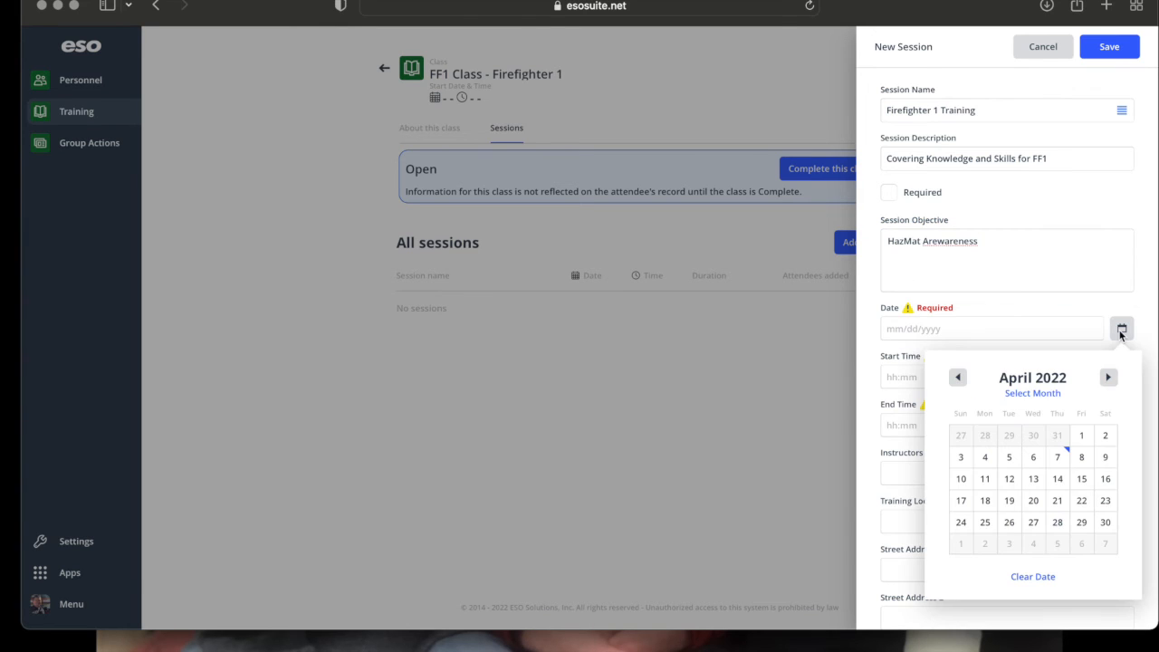
{"action": "left_click", "coordinate": [959, 381]}
{"action": "left_click", "coordinate": [957, 378]}
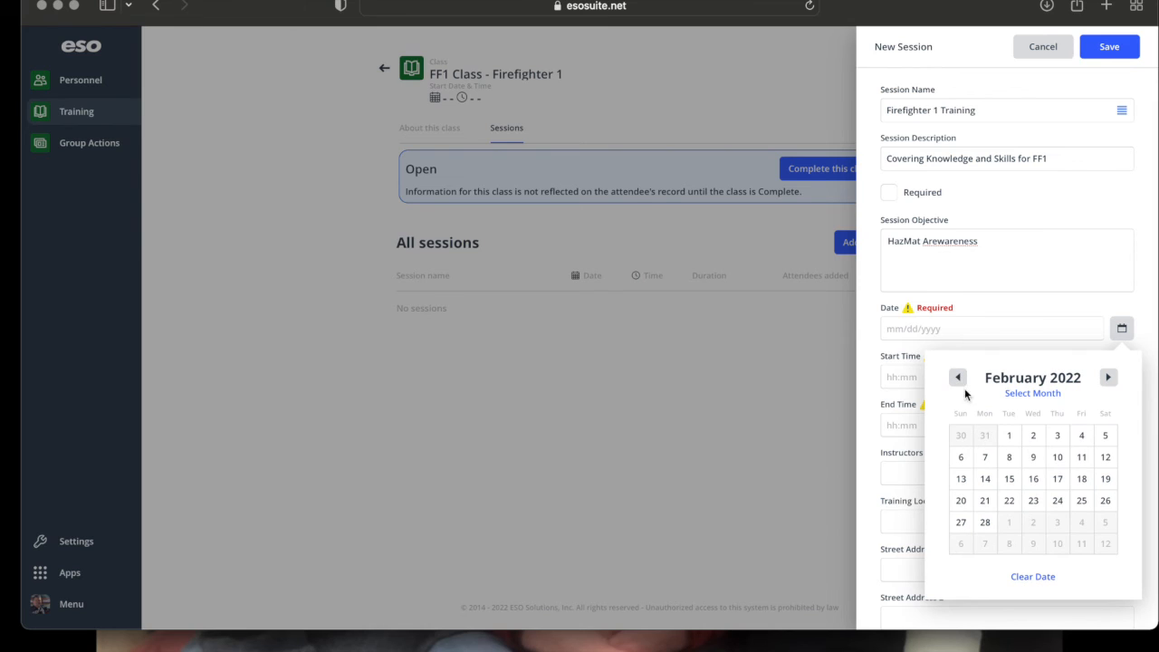
{"action": "left_click", "coordinate": [1057, 503]}
Set the session time from 18:00 to 21:00.
{"action": "left_click", "coordinate": [886, 377]}
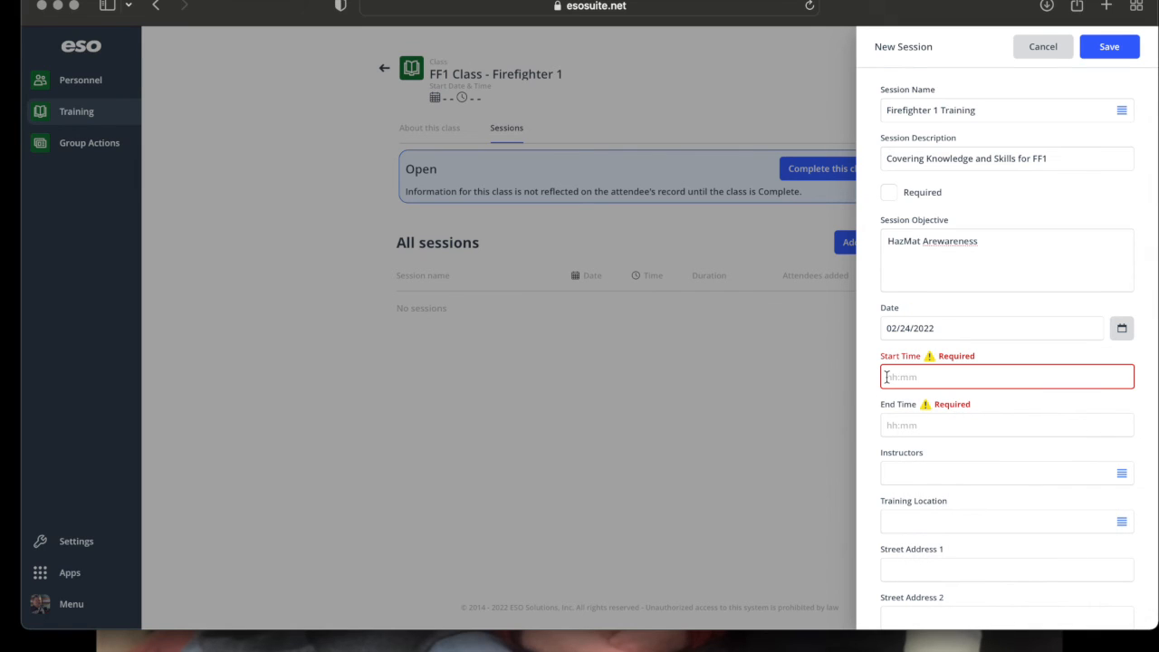
{"action": "type", "text": "1800"}
{"action": "key", "text": "Tab"}
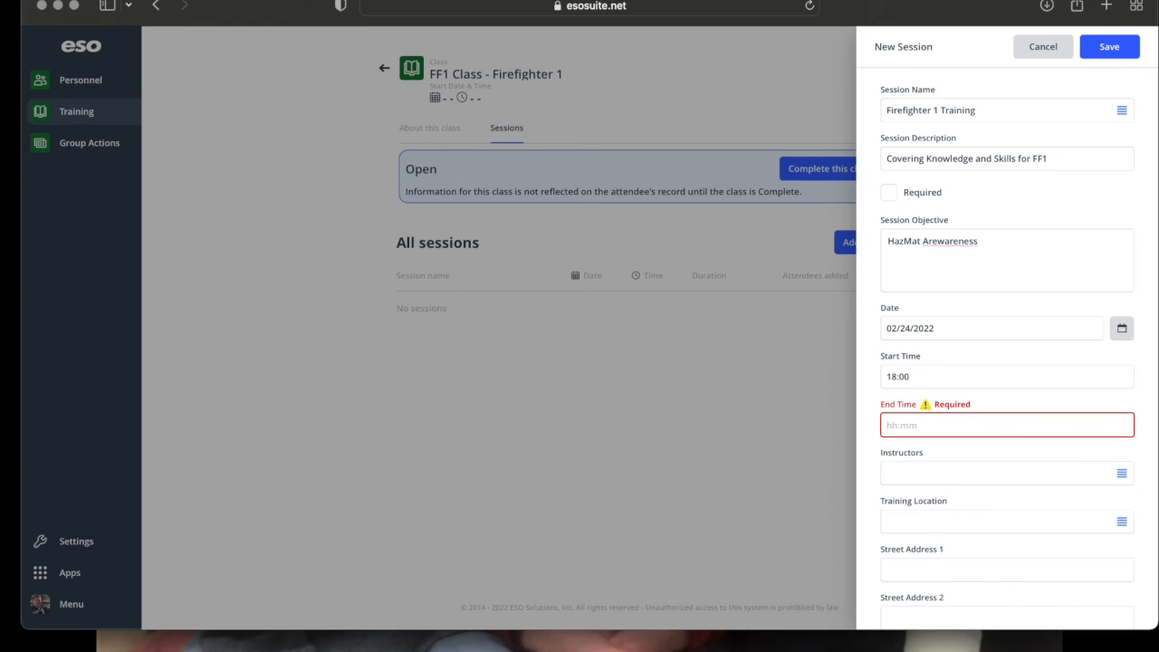
{"action": "type", "text": "21"}
{"action": "type", "text": "00"}
Choose the session's instructor from the instructors list.
{"action": "left_click", "coordinate": [949, 477]}
{"action": "scroll", "coordinate": [954, 407], "scroll_direction": "down", "scroll_amount": 3}
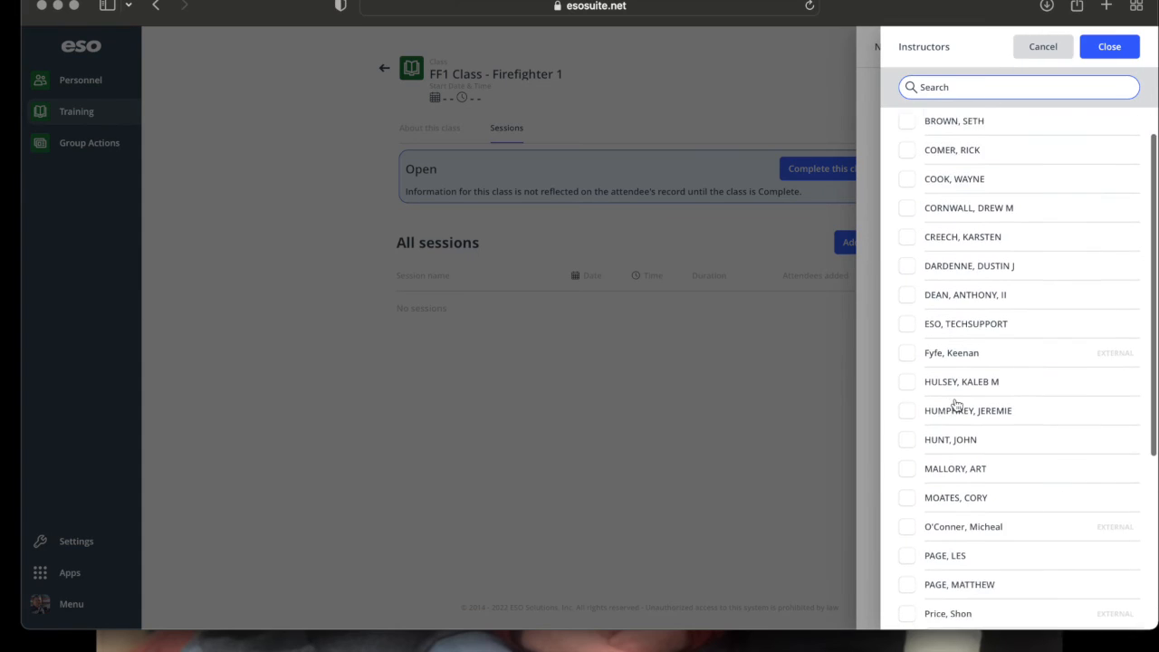
{"action": "scroll", "coordinate": [954, 407], "scroll_direction": "up", "scroll_amount": 3}
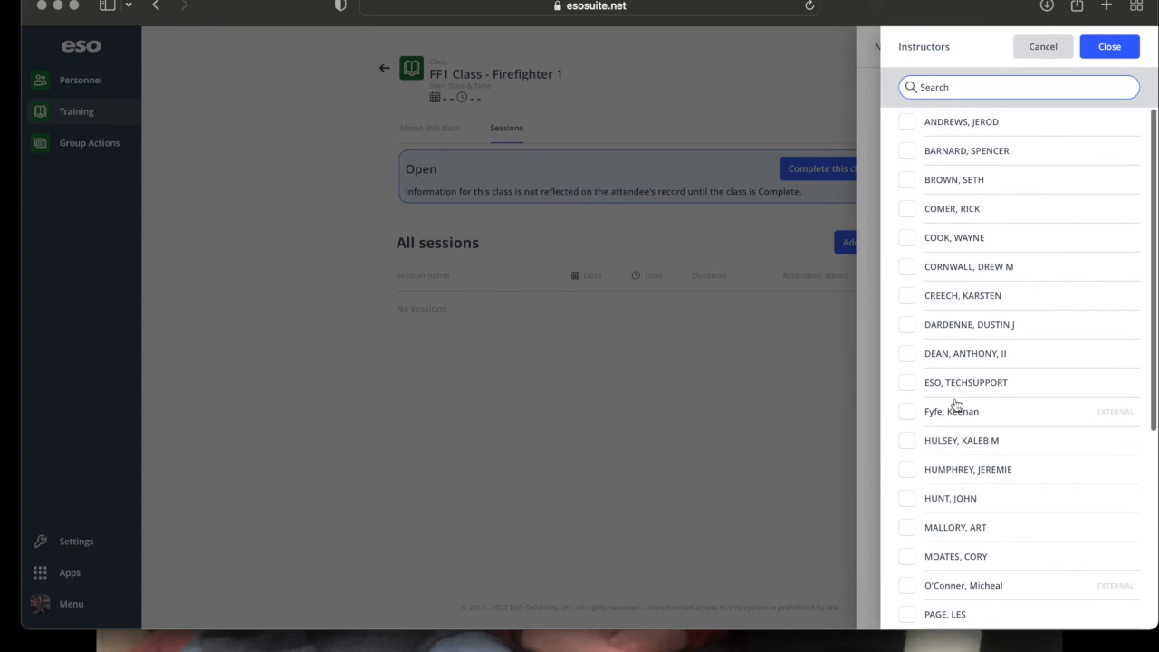
{"action": "scroll", "coordinate": [955, 403], "scroll_direction": "down", "scroll_amount": 3}
{"action": "scroll", "coordinate": [954, 404], "scroll_direction": "down", "scroll_amount": 5}
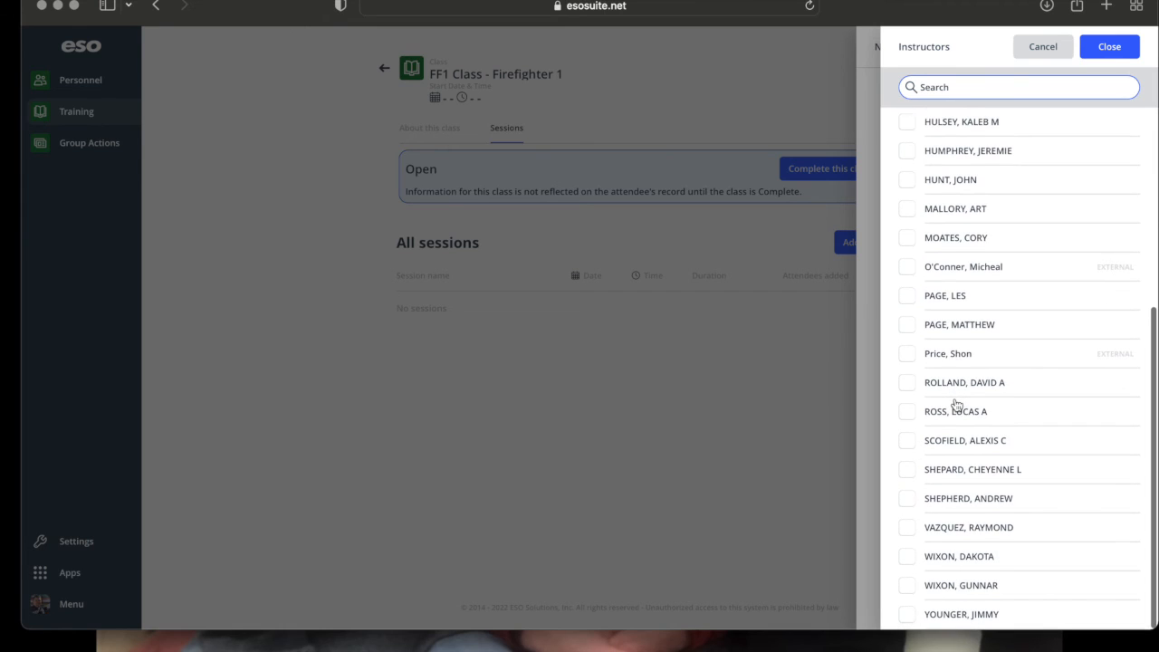
{"action": "left_click", "coordinate": [907, 354]}
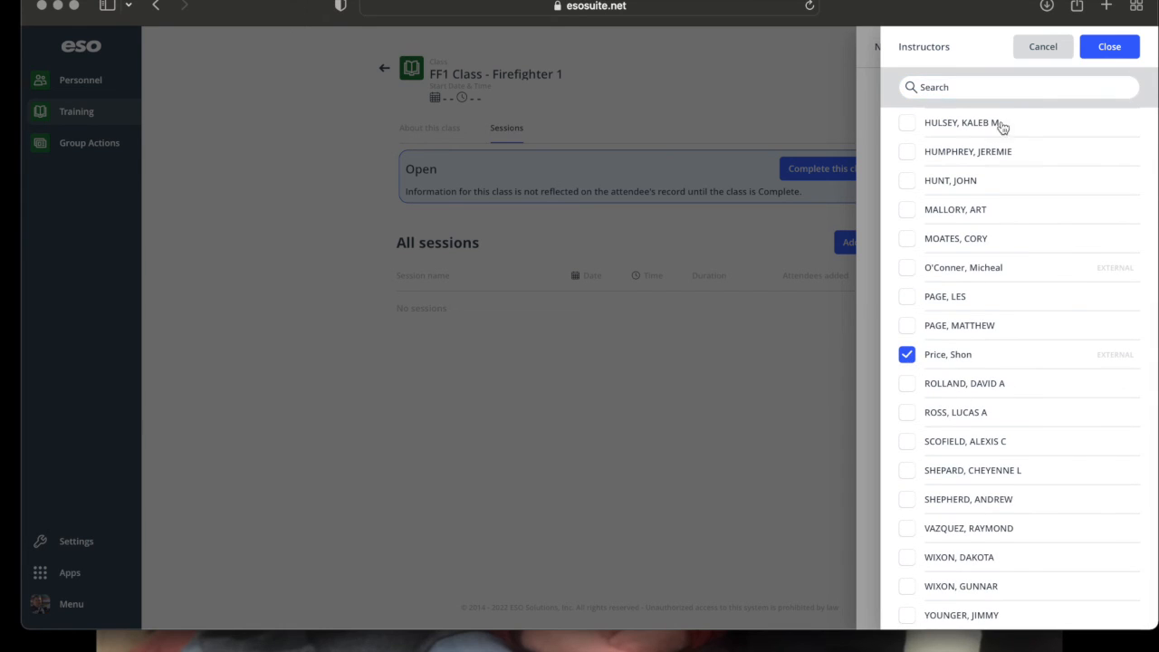
{"action": "left_click", "coordinate": [1108, 53]}
{"action": "left_click", "coordinate": [1108, 50]}
Set Columbus Fire Department as the training location and save the session.
{"action": "scroll", "coordinate": [1018, 418], "scroll_direction": "down", "scroll_amount": 3}
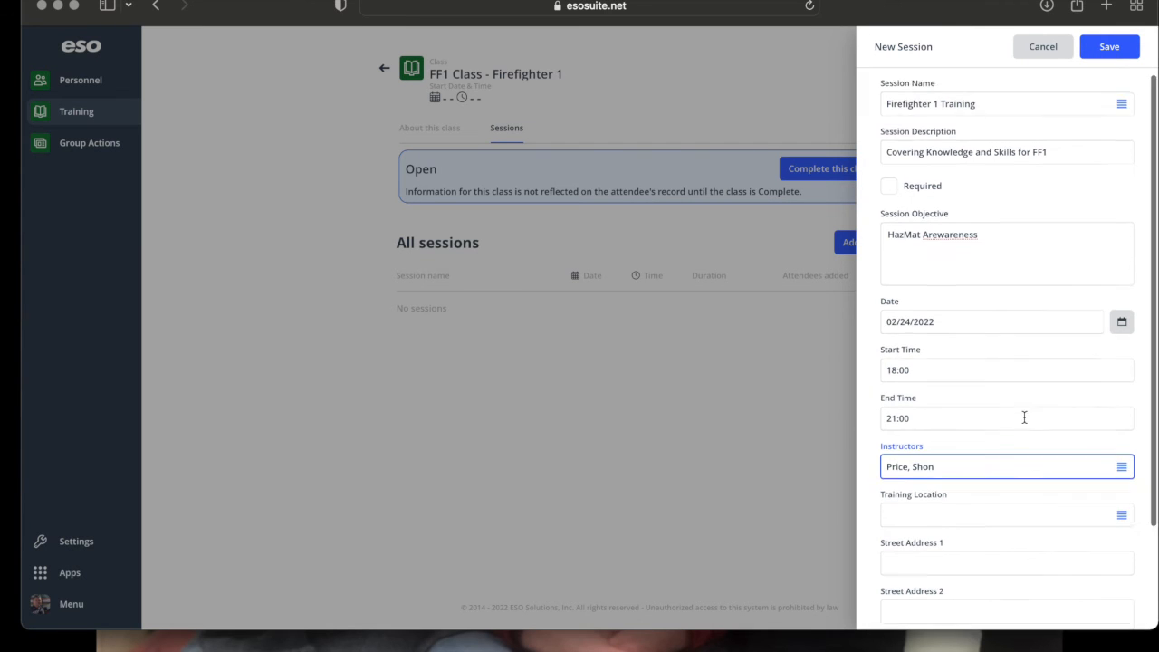
{"action": "left_click", "coordinate": [978, 394]}
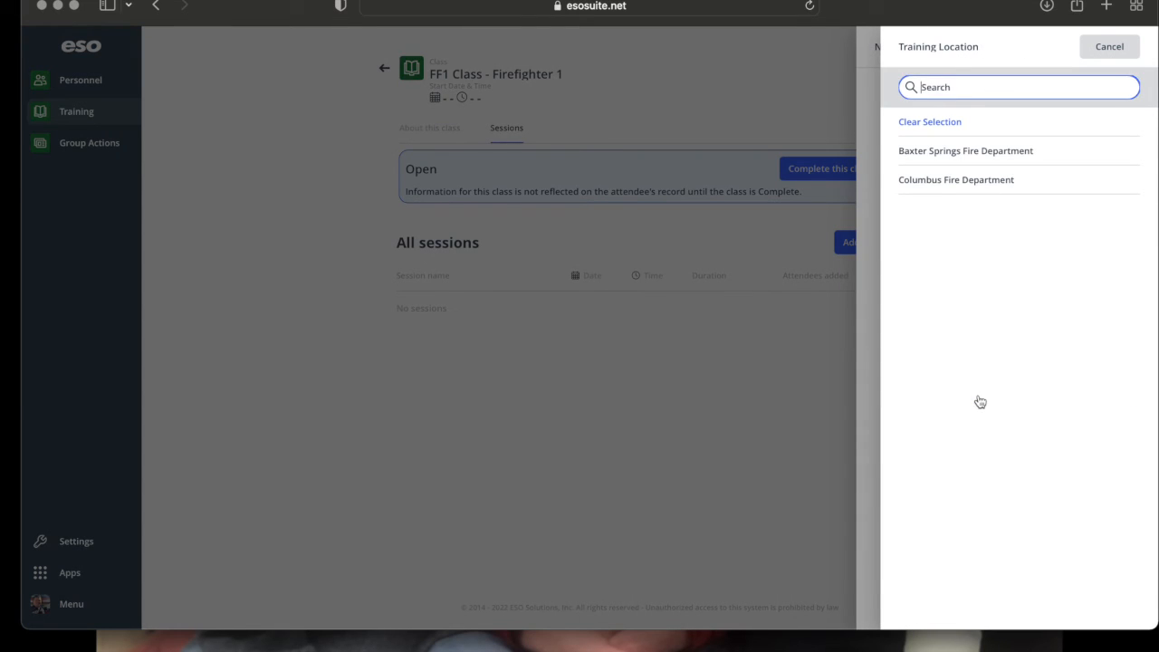
{"action": "left_click", "coordinate": [934, 186]}
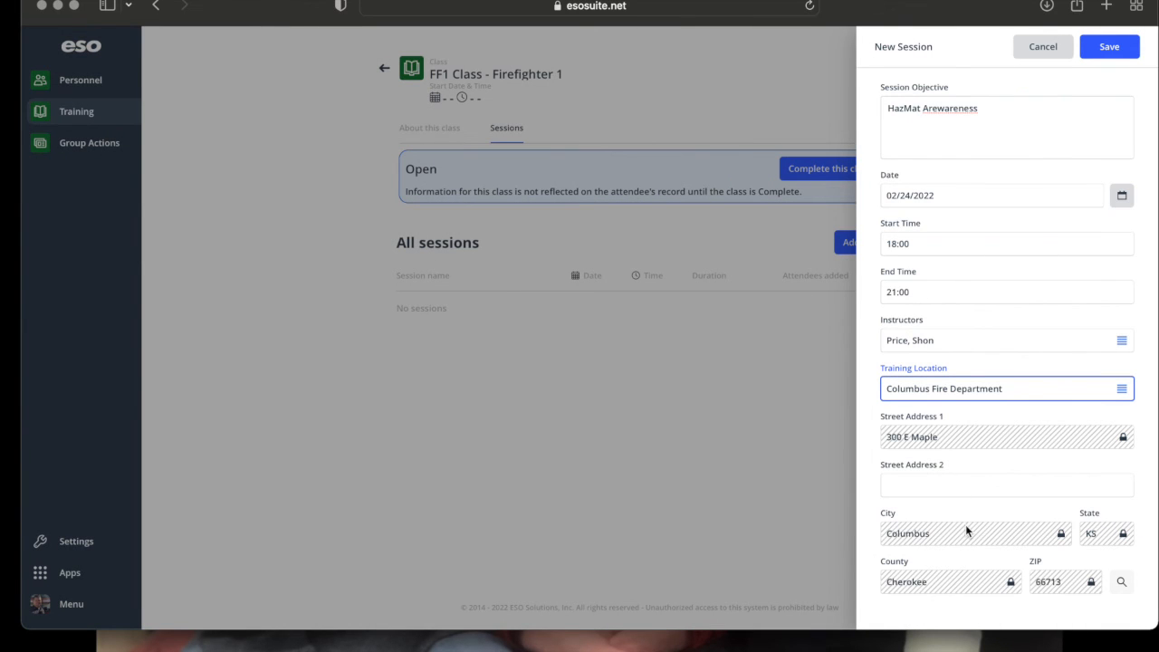
{"action": "scroll", "coordinate": [1078, 223], "scroll_direction": "up", "scroll_amount": 3}
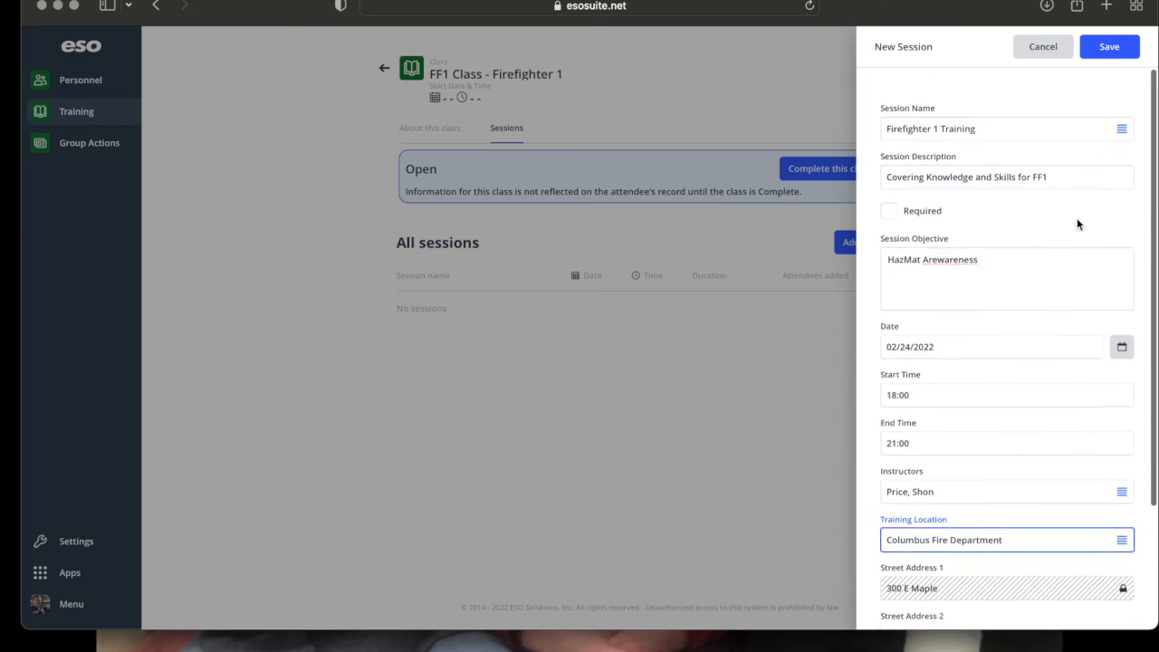
{"action": "left_click", "coordinate": [1118, 56]}
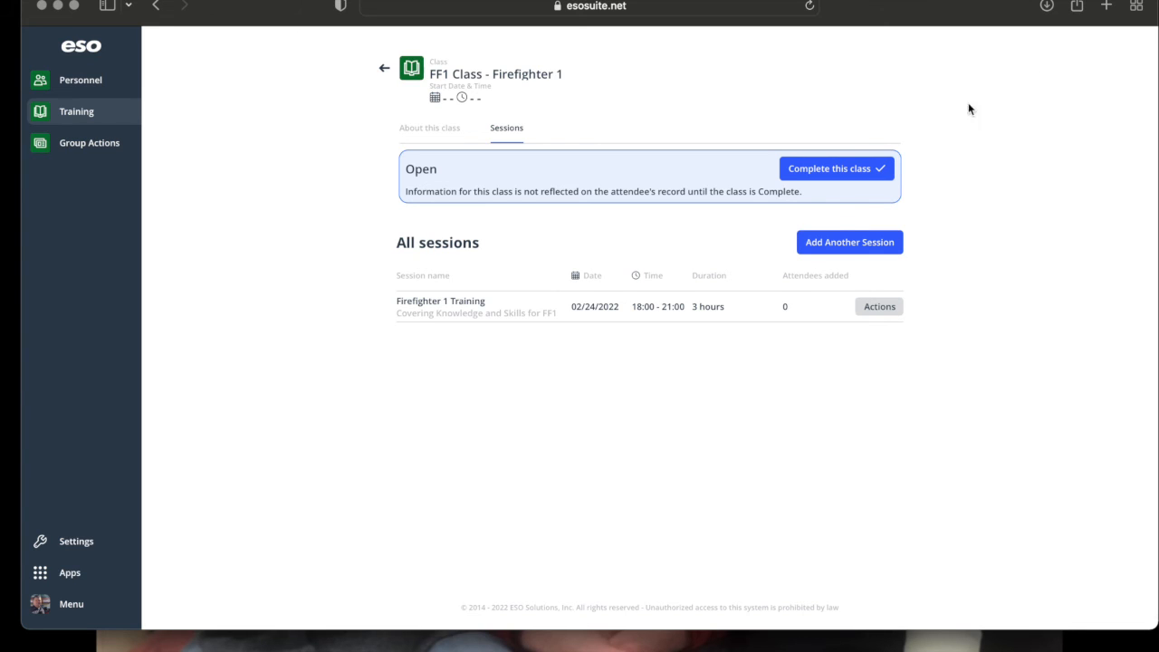
Open the Firefighter 1 Training session details and begin adding a skill under Skills granted.
{"action": "left_click", "coordinate": [705, 320]}
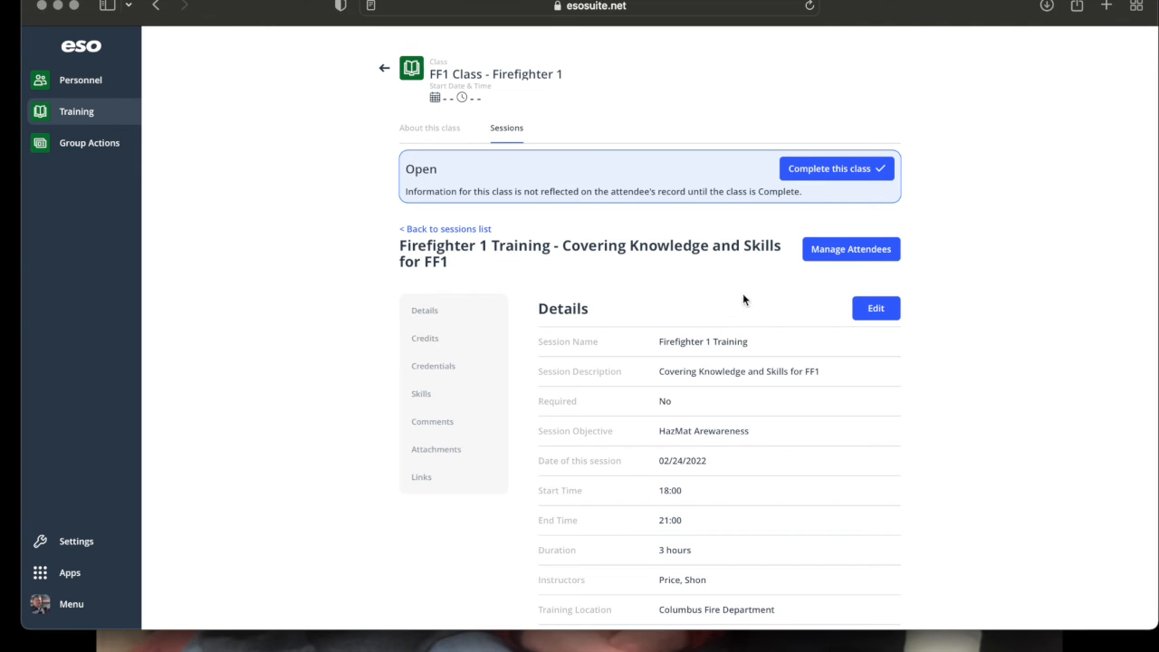
{"action": "scroll", "coordinate": [862, 408], "scroll_direction": "down", "scroll_amount": 1}
{"action": "scroll", "coordinate": [863, 408], "scroll_direction": "down", "scroll_amount": 10}
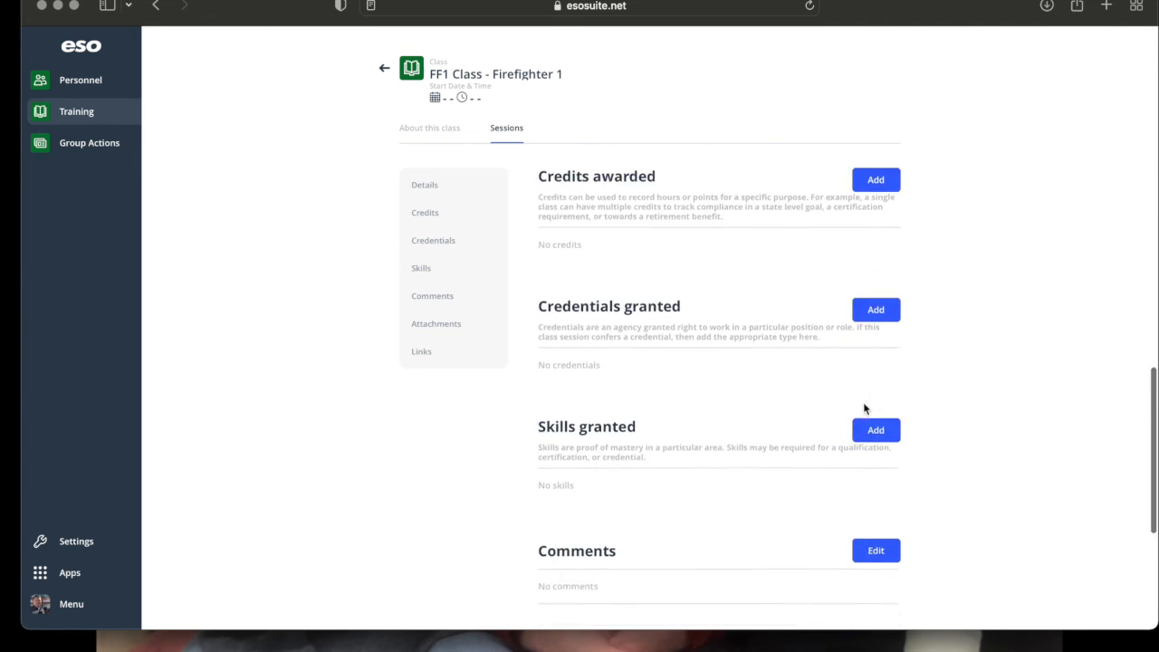
{"action": "scroll", "coordinate": [862, 408], "scroll_direction": "up", "scroll_amount": 15}
{"action": "scroll", "coordinate": [864, 409], "scroll_direction": "down", "scroll_amount": 1}
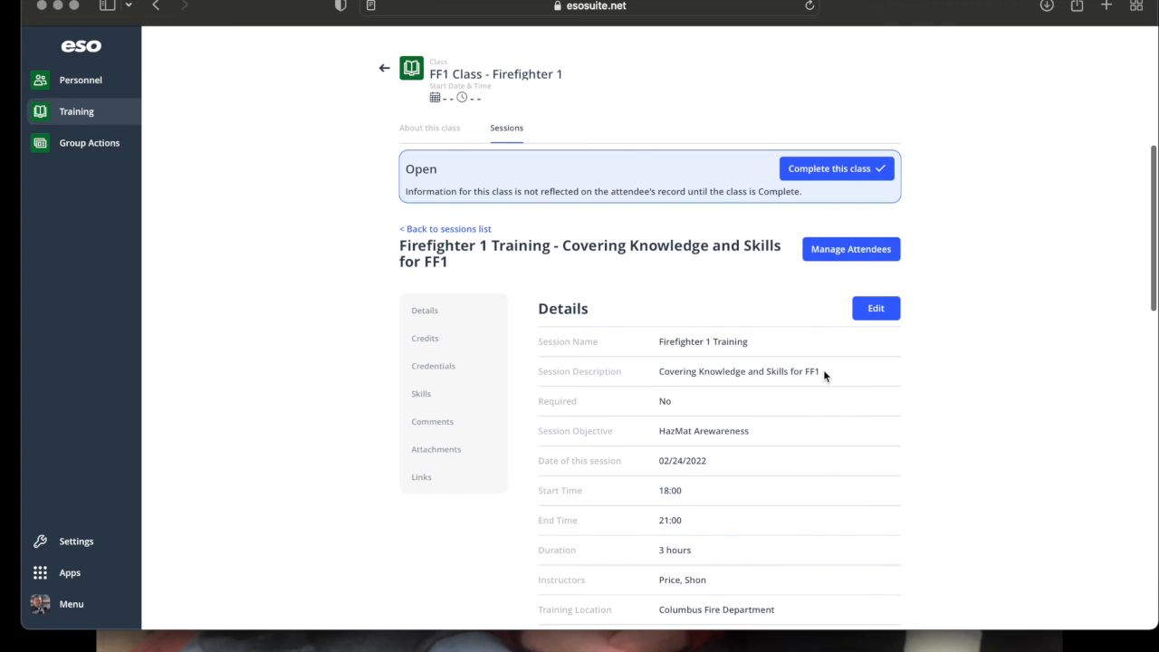
{"action": "scroll", "coordinate": [824, 373], "scroll_direction": "down", "scroll_amount": 10}
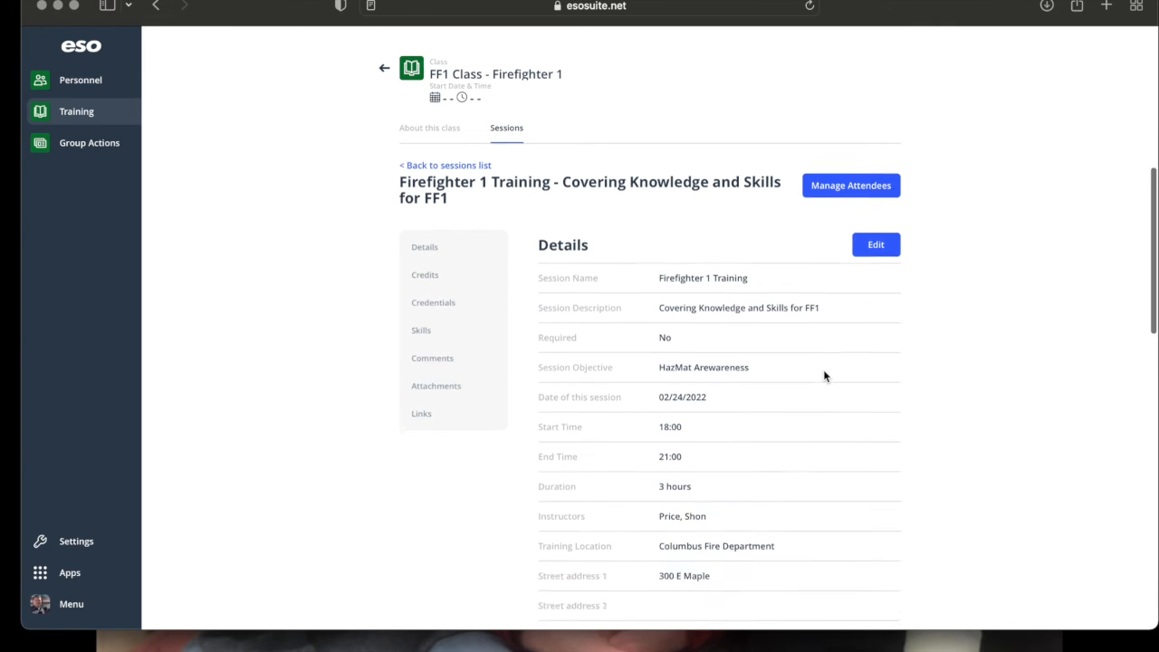
{"action": "scroll", "coordinate": [824, 375], "scroll_direction": "down", "scroll_amount": 2}
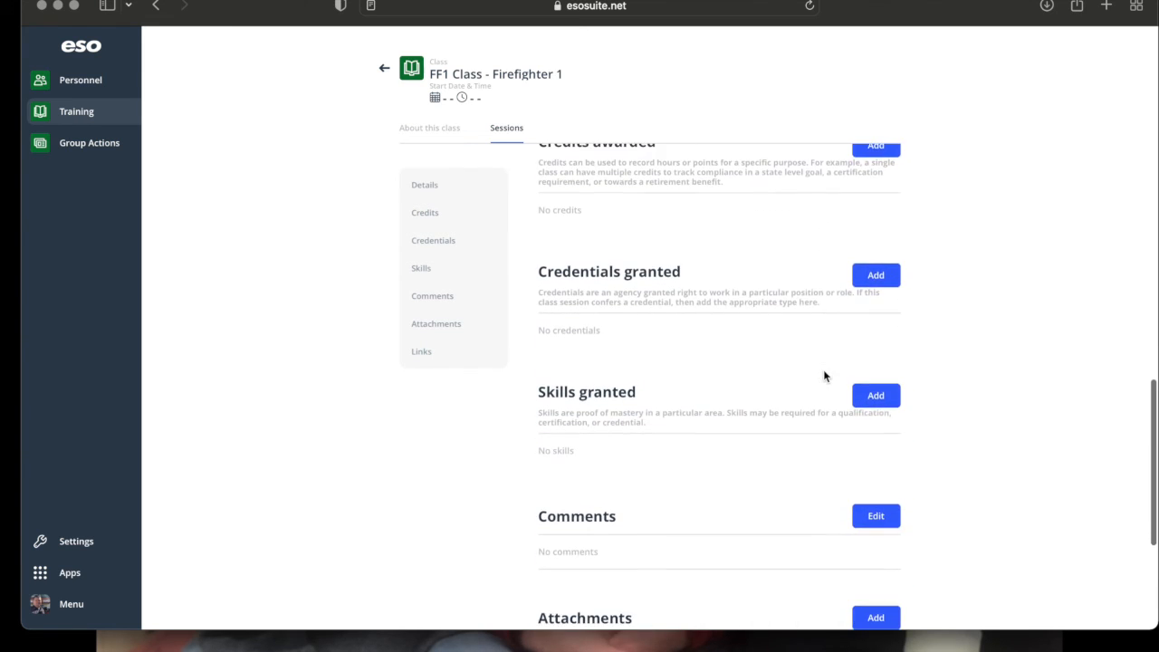
{"action": "left_click", "coordinate": [875, 398]}
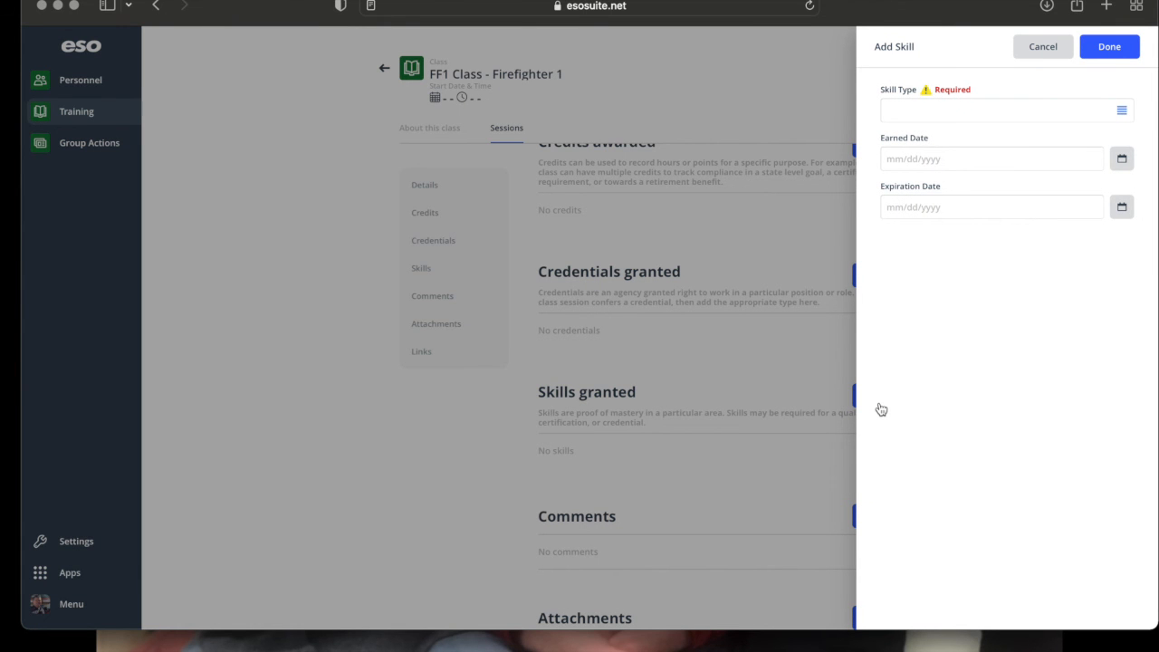
Browse the skill types without choosing one, then cancel the Add Skill form.
{"action": "left_click", "coordinate": [1001, 114]}
{"action": "scroll", "coordinate": [1005, 391], "scroll_direction": "down", "scroll_amount": 5}
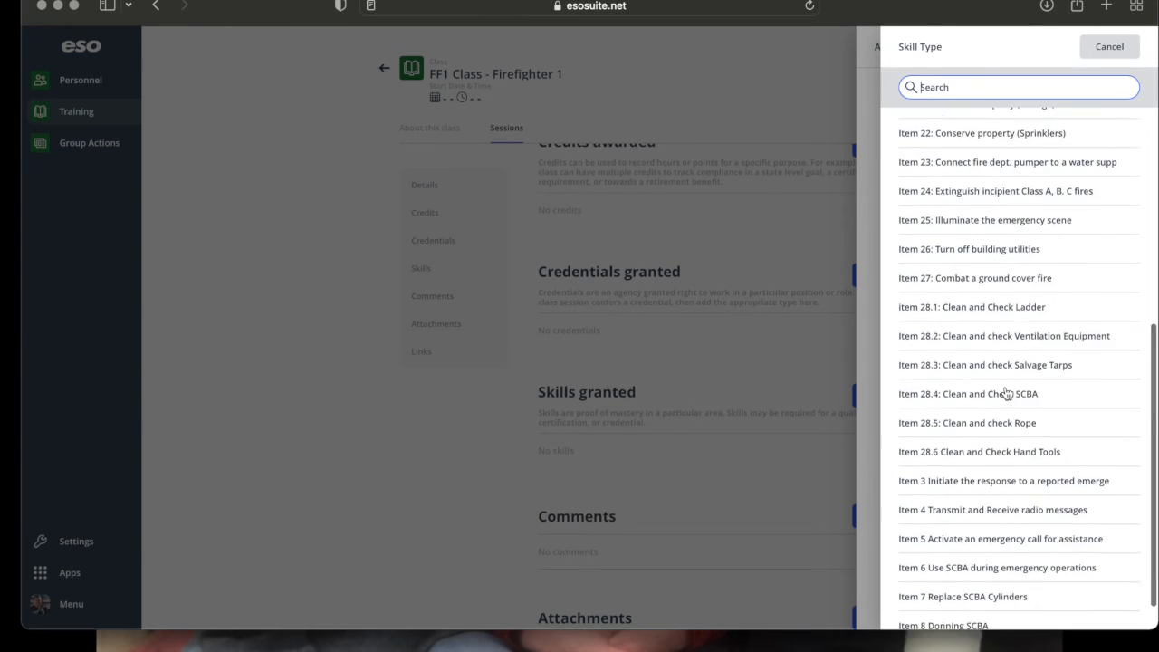
{"action": "scroll", "coordinate": [1004, 391], "scroll_direction": "up", "scroll_amount": 5}
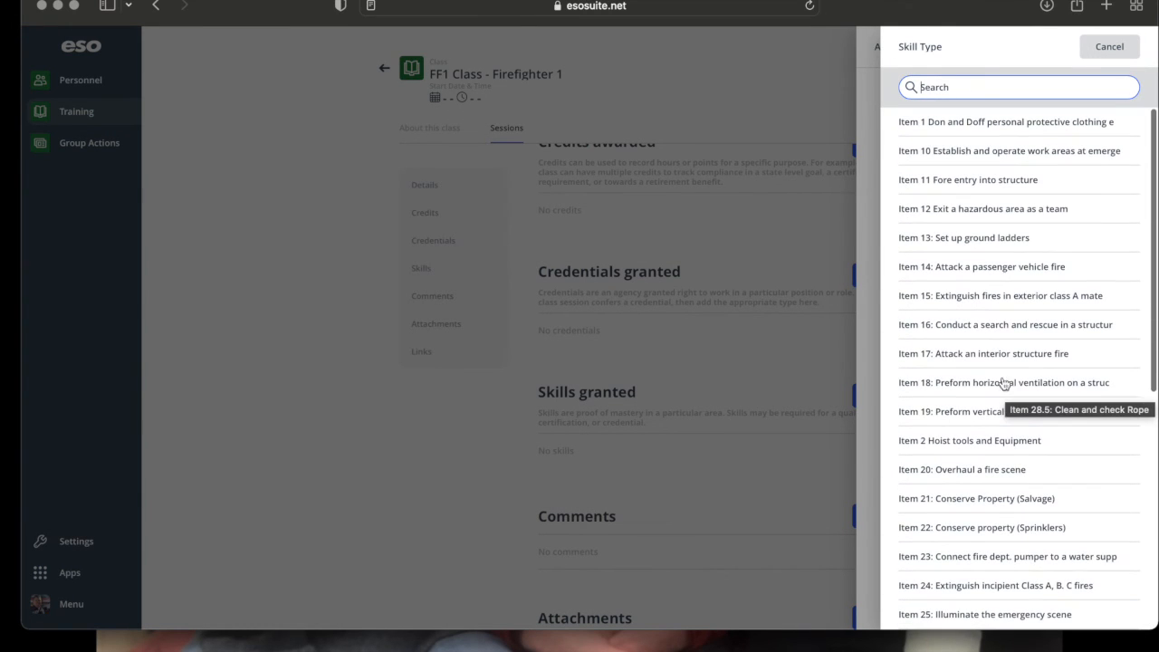
{"action": "left_click", "coordinate": [1109, 50]}
{"action": "left_click", "coordinate": [1106, 55]}
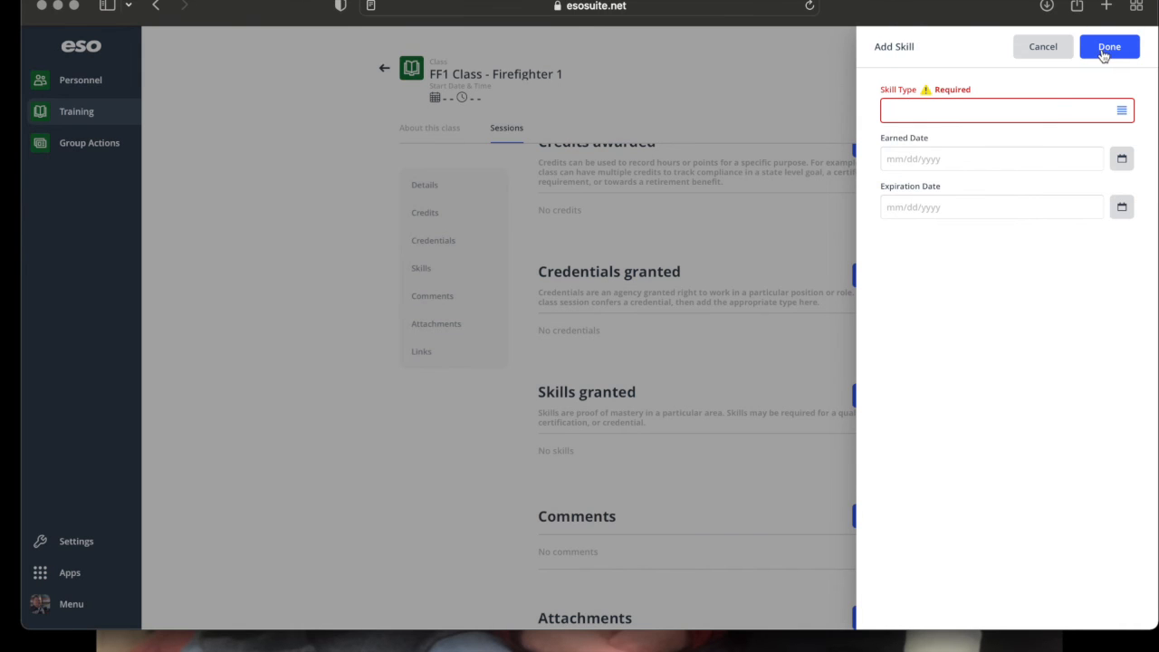
{"action": "left_click", "coordinate": [1047, 54]}
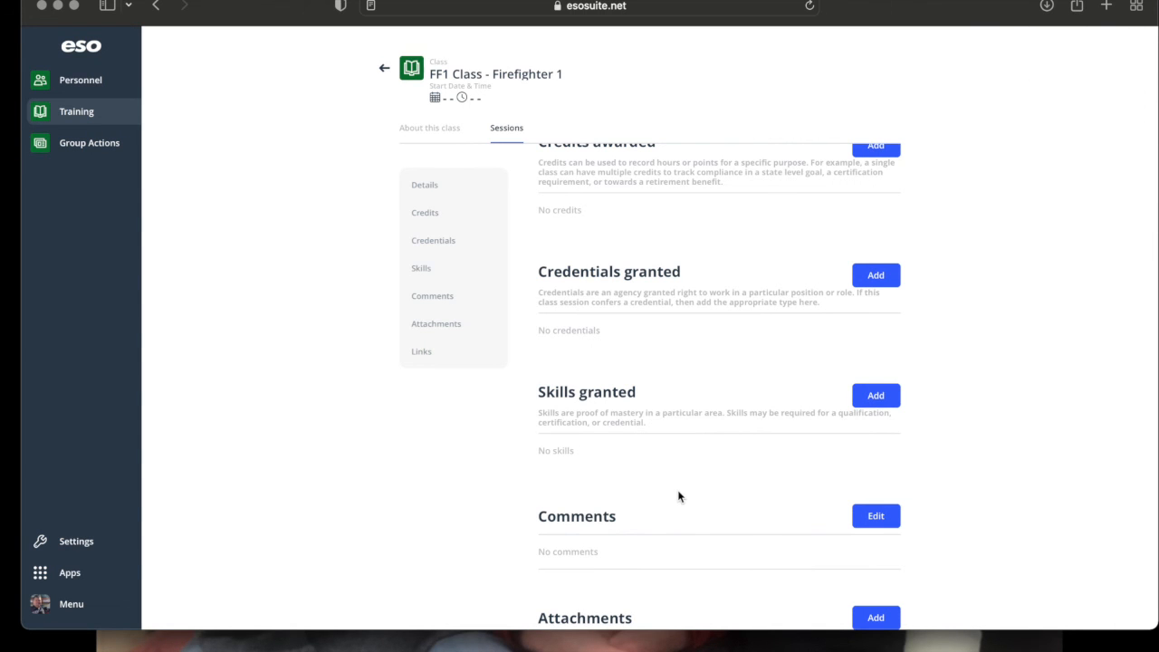
{"action": "scroll", "coordinate": [688, 314], "scroll_direction": "down", "scroll_amount": 1}
{"action": "scroll", "coordinate": [687, 315], "scroll_direction": "up", "scroll_amount": 4}
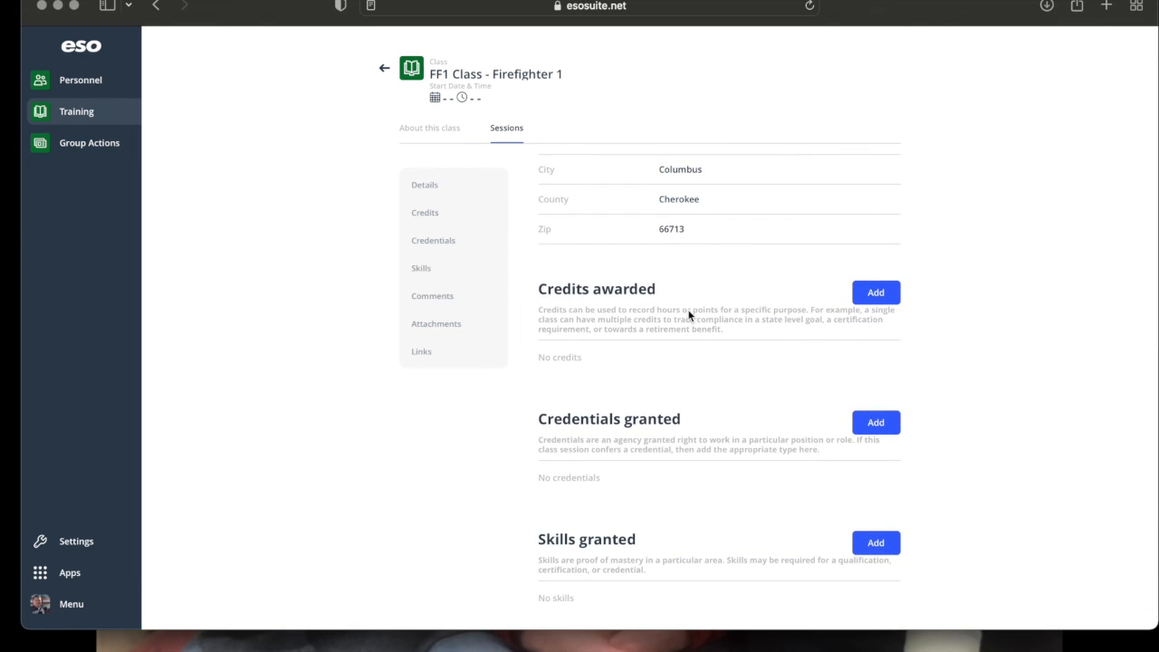
{"action": "scroll", "coordinate": [688, 315], "scroll_direction": "down", "scroll_amount": 2}
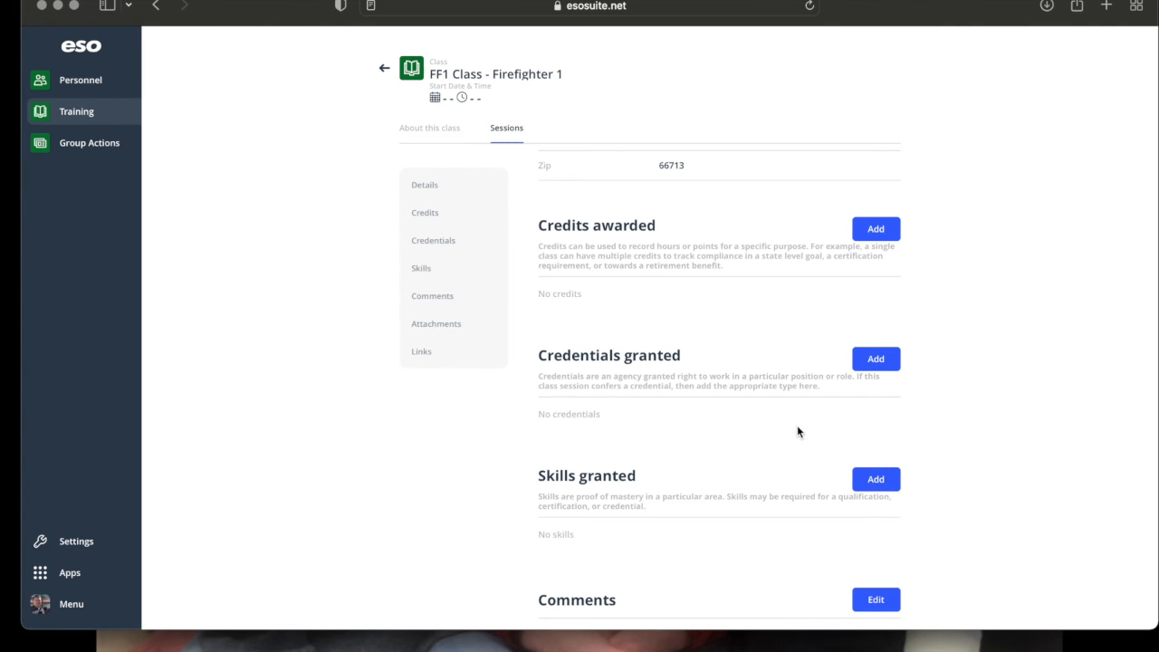
{"action": "scroll", "coordinate": [795, 431], "scroll_direction": "down", "scroll_amount": 2}
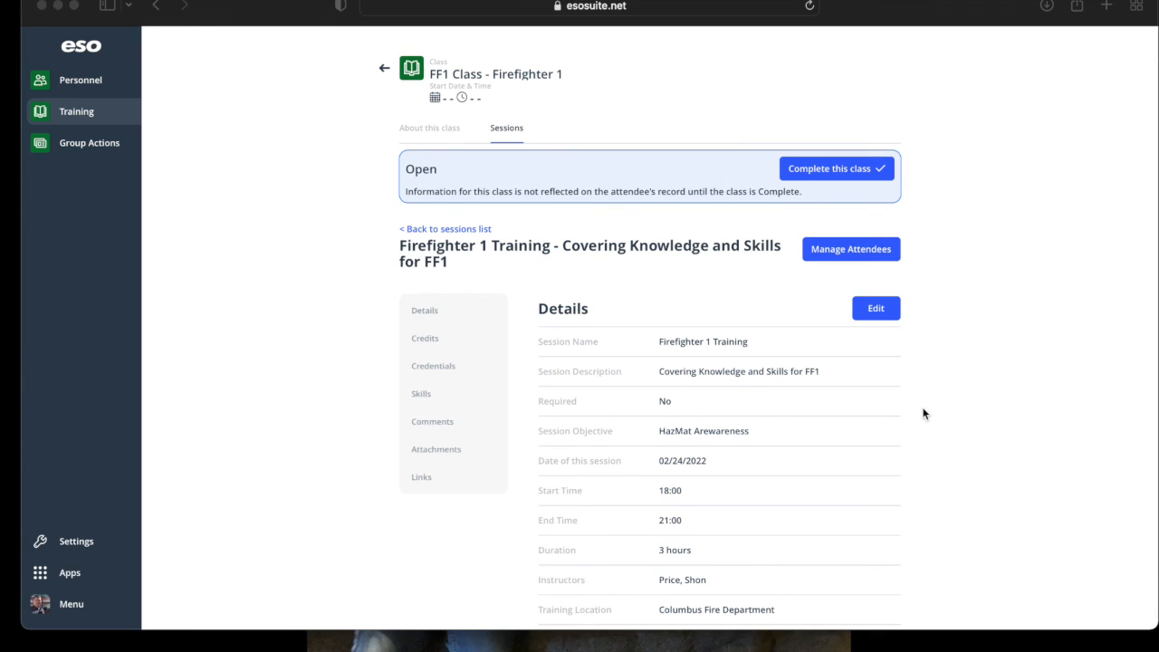
Add the four checked attendees to the session's attendee list.
{"action": "left_click", "coordinate": [839, 259]}
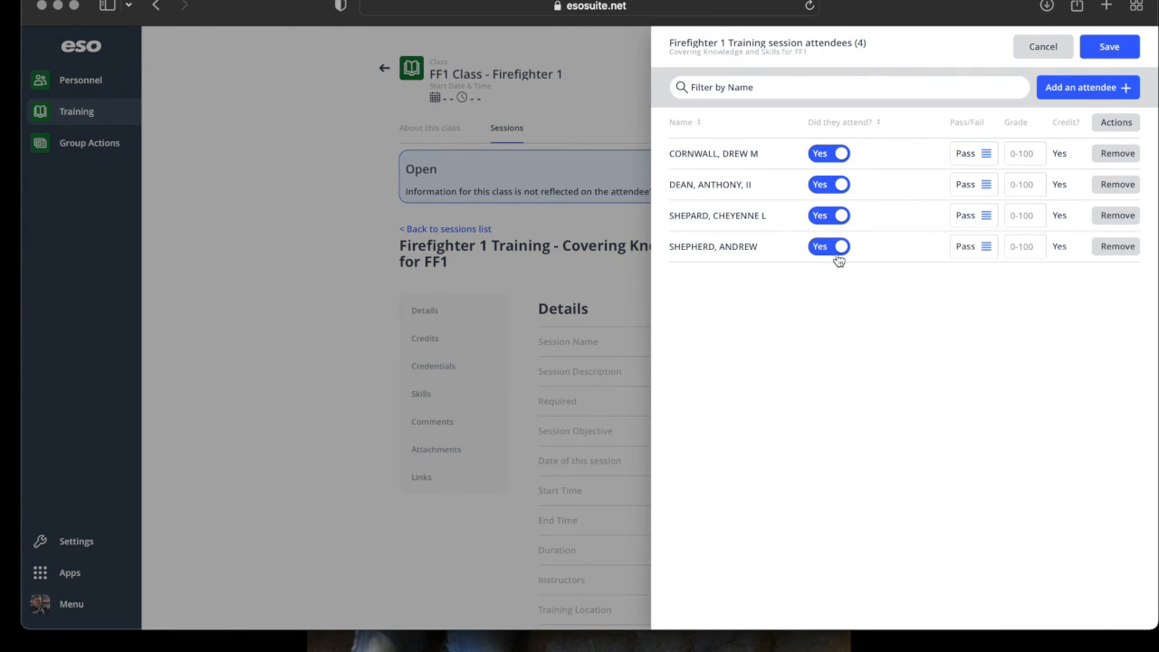
{"action": "left_click", "coordinate": [1074, 91]}
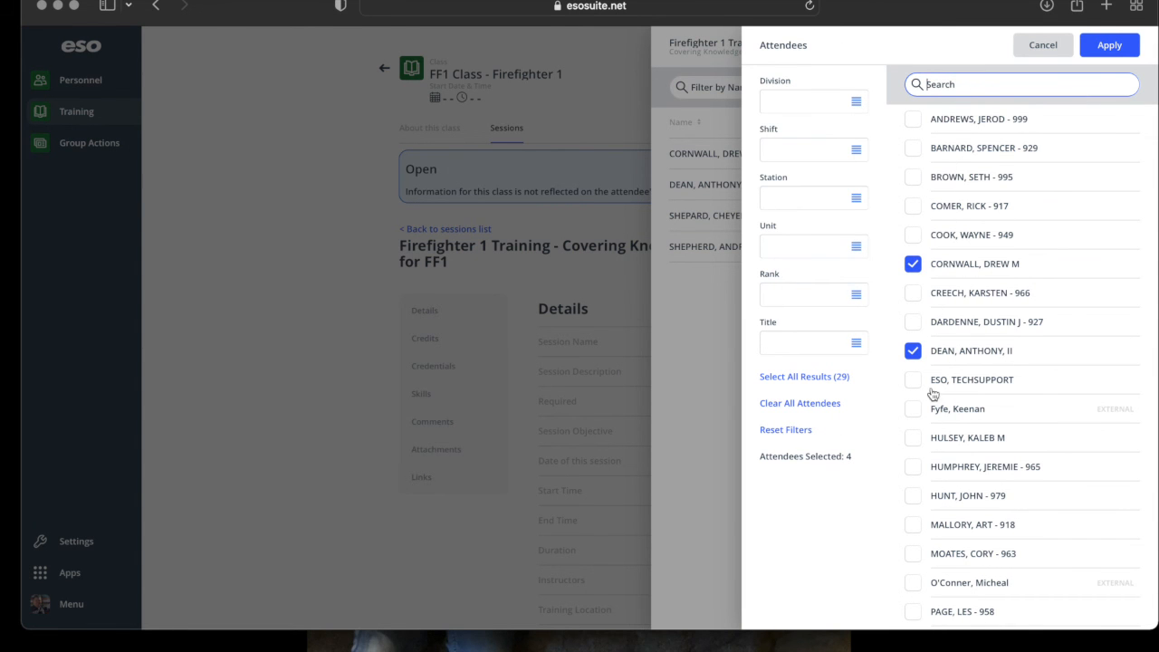
{"action": "scroll", "coordinate": [967, 489], "scroll_direction": "down", "scroll_amount": 1}
{"action": "scroll", "coordinate": [967, 489], "scroll_direction": "down", "scroll_amount": 7}
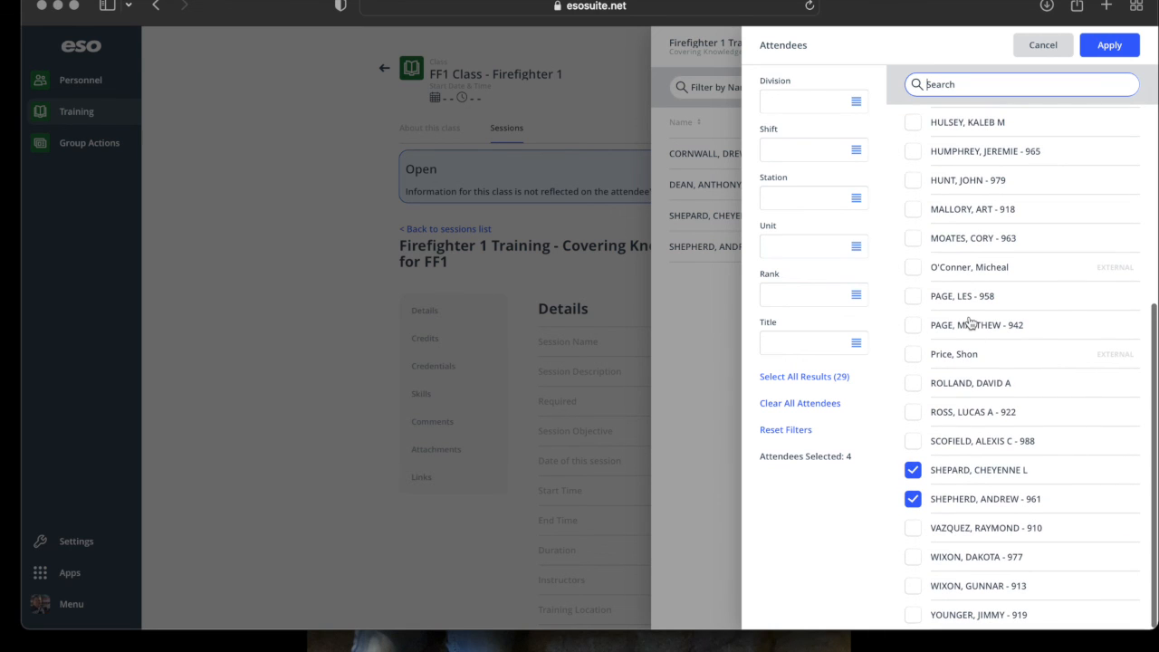
{"action": "left_click", "coordinate": [1109, 44]}
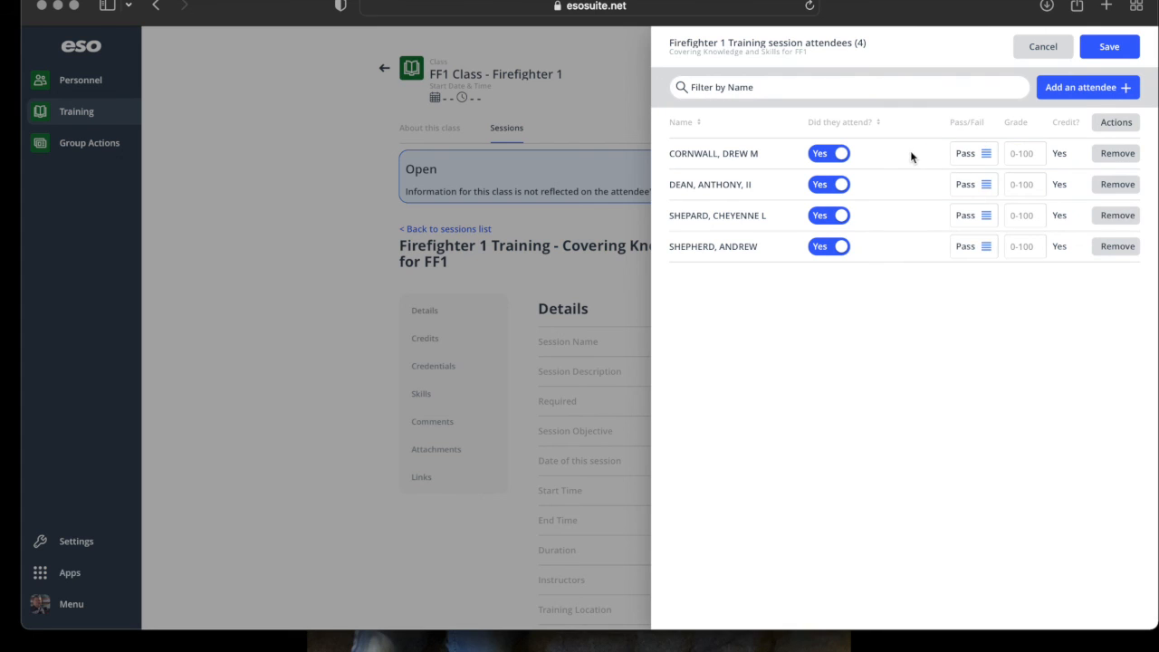
Keep the first attendee marked as attended and save the four-person attendee list.
{"action": "left_click", "coordinate": [835, 162]}
{"action": "left_click", "coordinate": [833, 161]}
{"action": "left_click", "coordinate": [1112, 47]}
{"action": "scroll", "coordinate": [908, 342], "scroll_direction": "down", "scroll_amount": 5}
{"action": "scroll", "coordinate": [908, 343], "scroll_direction": "down", "scroll_amount": 3}
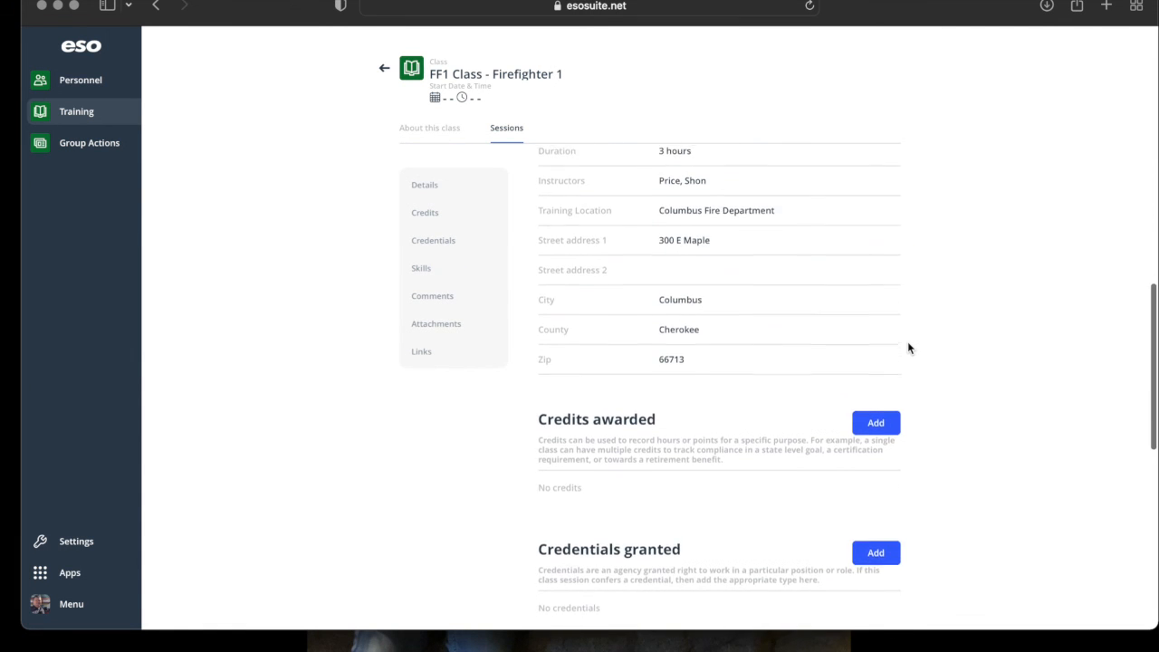
{"action": "scroll", "coordinate": [907, 343], "scroll_direction": "up", "scroll_amount": 8}
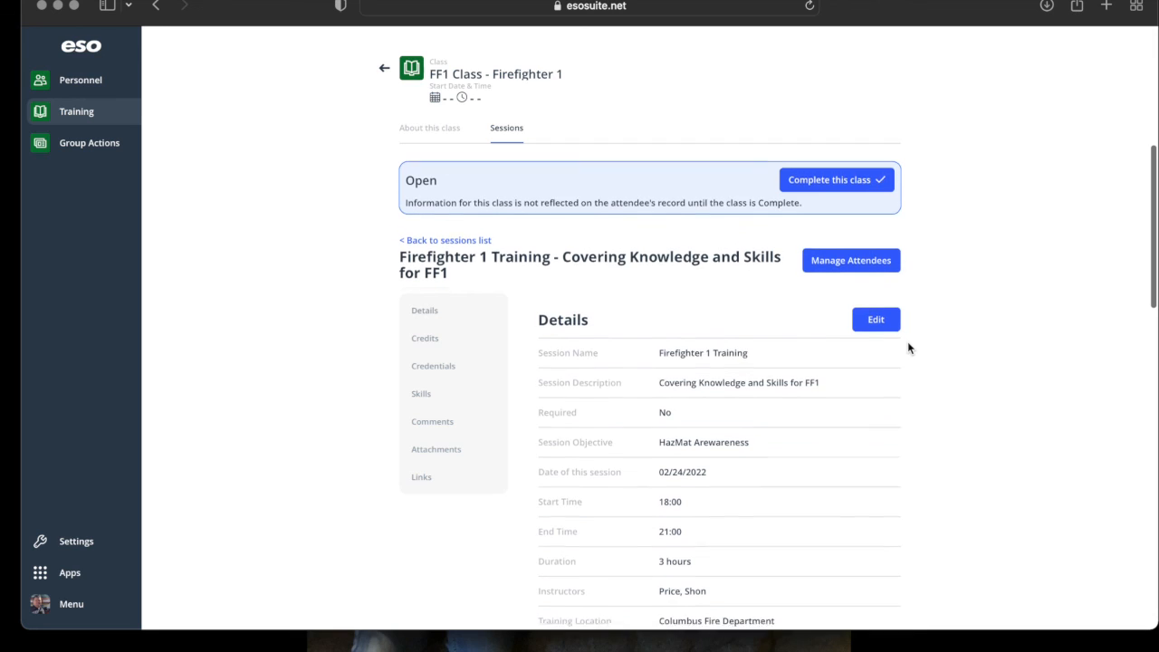
Go back through the sessions list to the Training class list showing FF1 Class.
{"action": "left_click", "coordinate": [480, 229]}
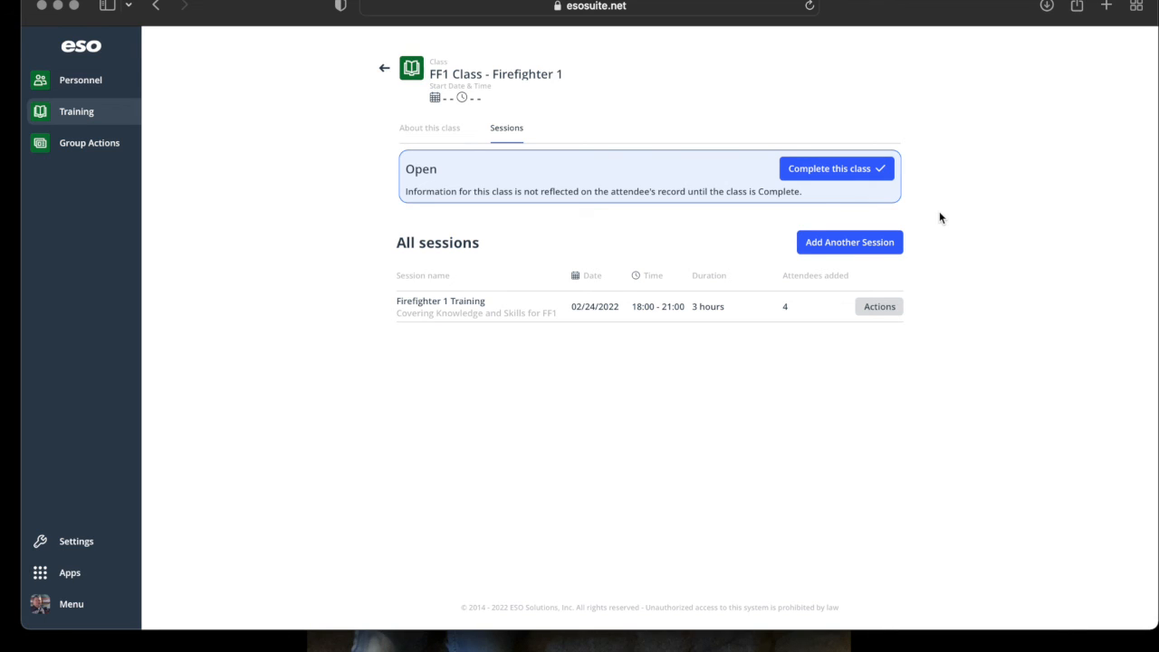
{"action": "left_click", "coordinate": [384, 68]}
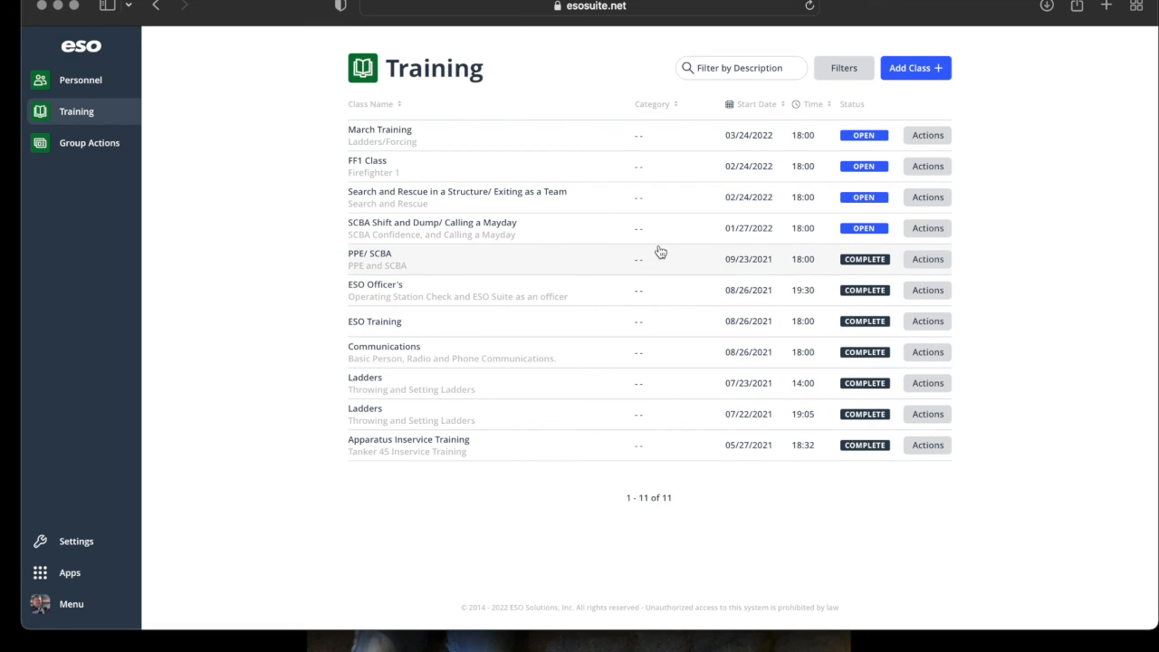